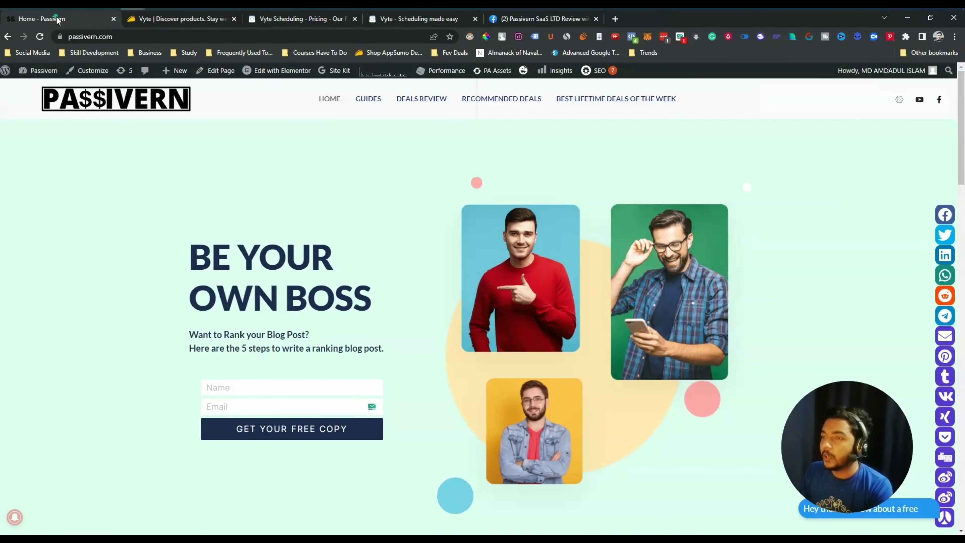
# Step: Switch to the Vyte product page on AppSumo and examine the alternatives listed in its TL;DR section
pyautogui.click(158, 17)
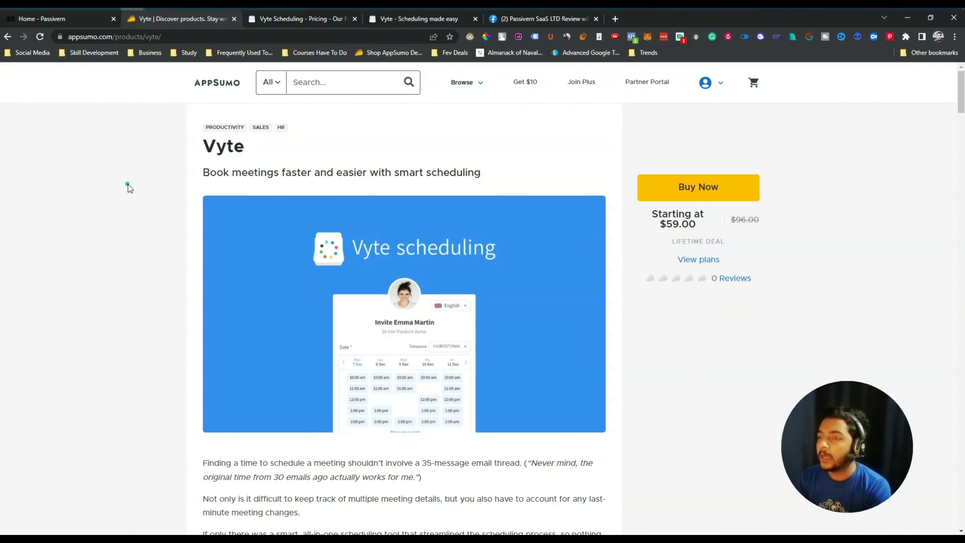
pyautogui.scroll(-9, 152, 201)
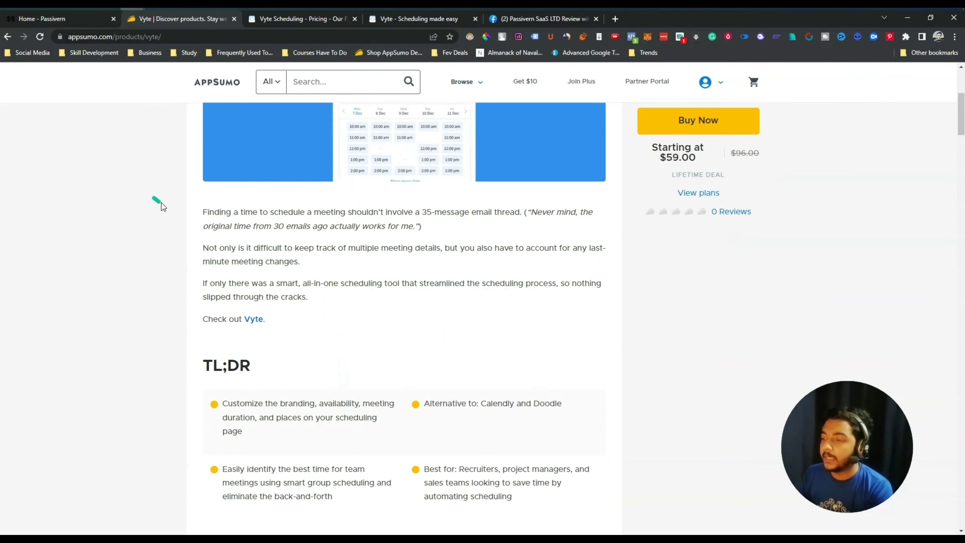
pyautogui.doubleClick(498, 201)
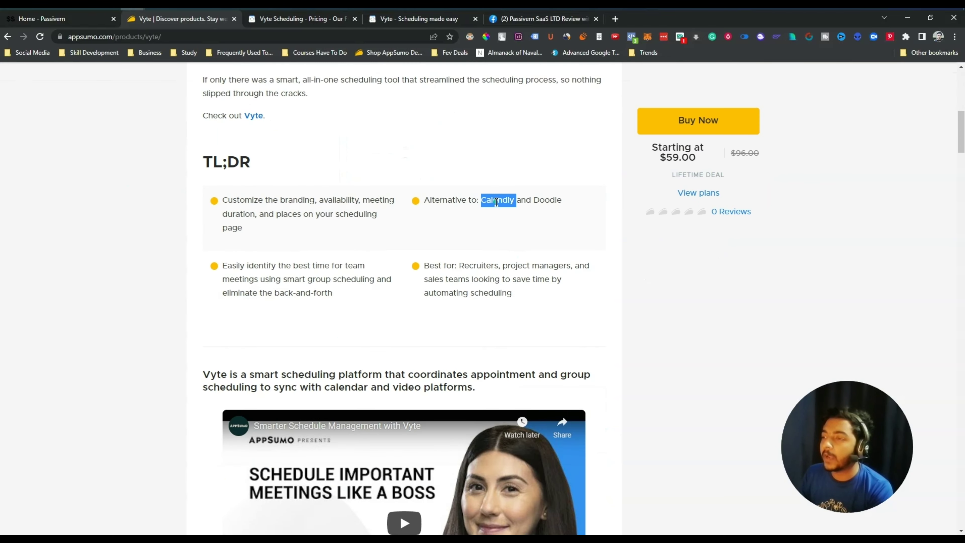
pyautogui.doubleClick(558, 200)
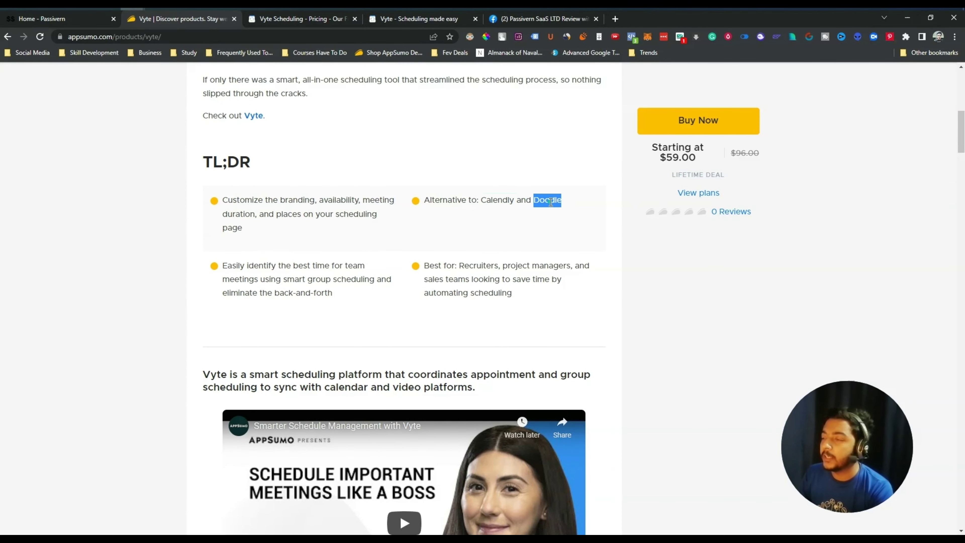
pyautogui.doubleClick(498, 200)
pyautogui.doubleClick(549, 200)
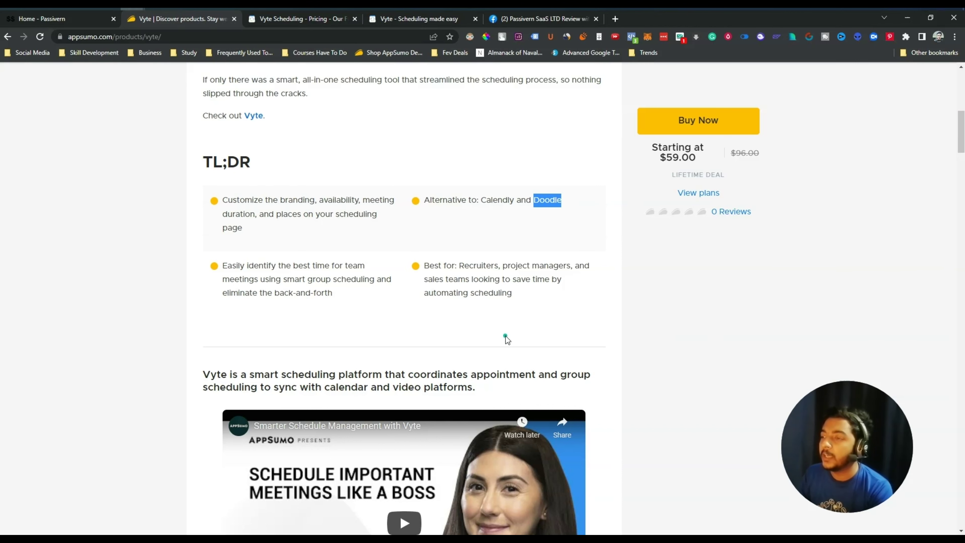
pyautogui.scroll(5, 506, 336)
pyautogui.scroll(4, 506, 336)
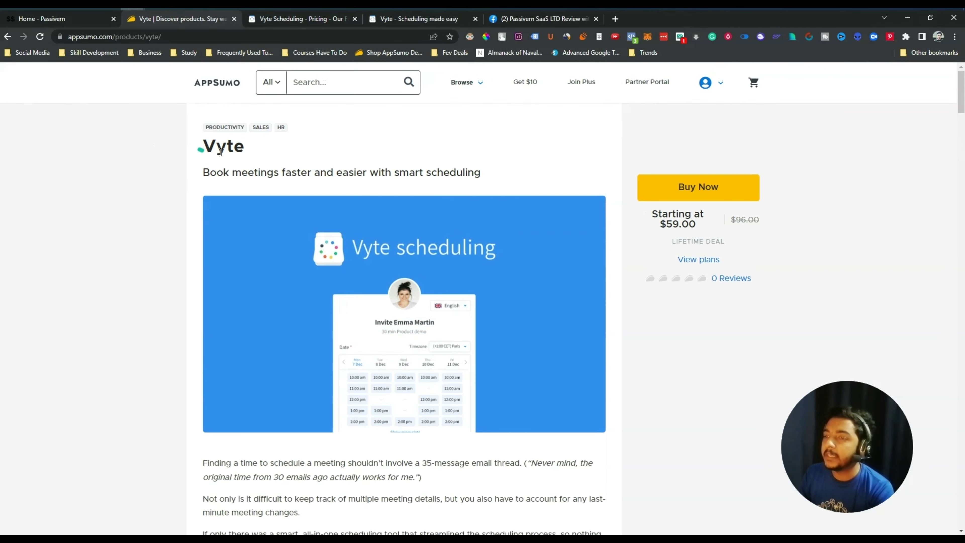
# Step: Read the Vyte summary sentence, highlighting the parts about video platforms and group scheduling
pyautogui.scroll(-10, 525, 232)
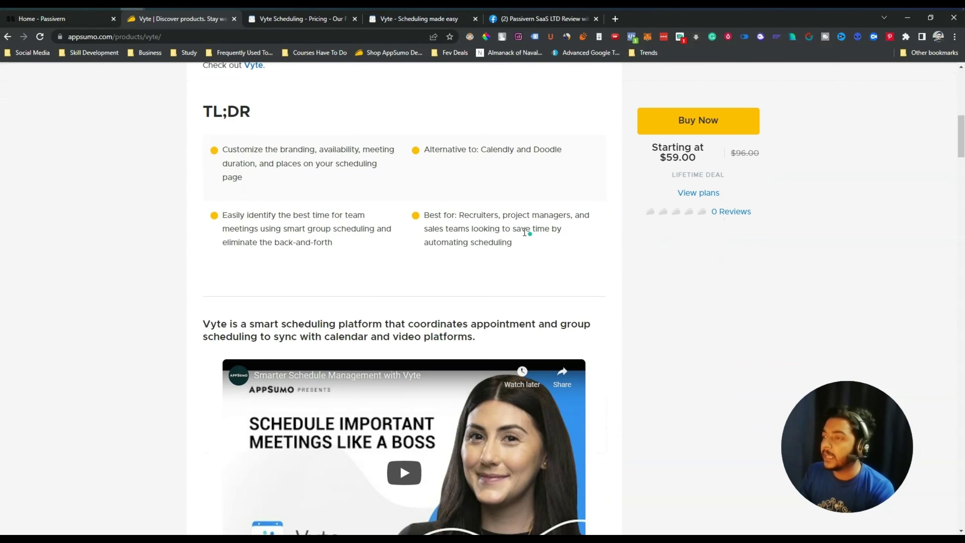
pyautogui.scroll(5, 399, 325)
pyautogui.scroll(-5, 397, 321)
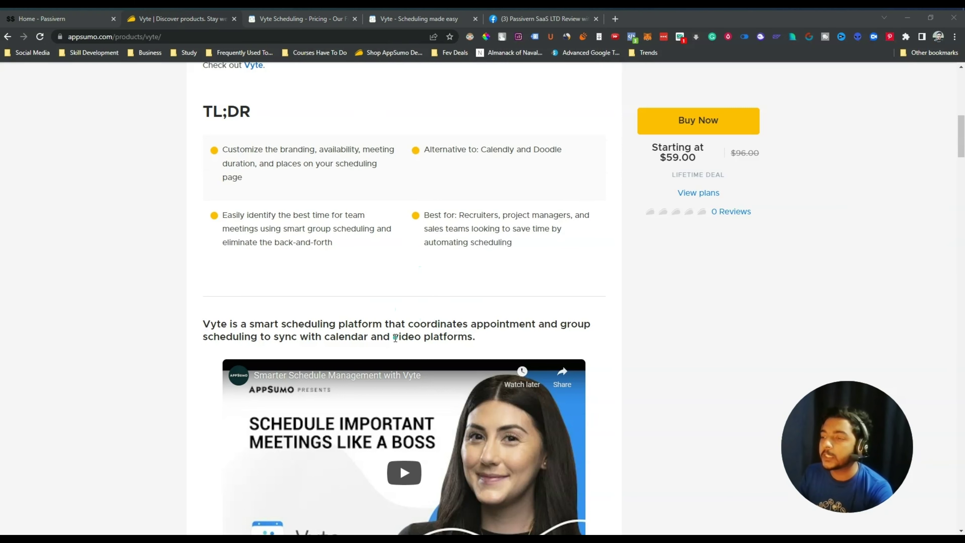
pyautogui.moveTo(395, 337); pyautogui.dragTo(475, 338)
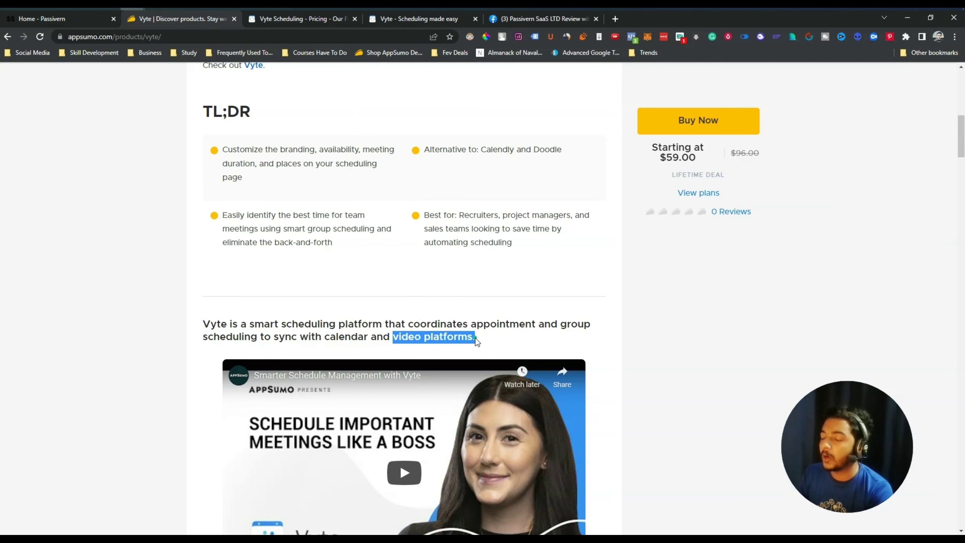
pyautogui.click(475, 338)
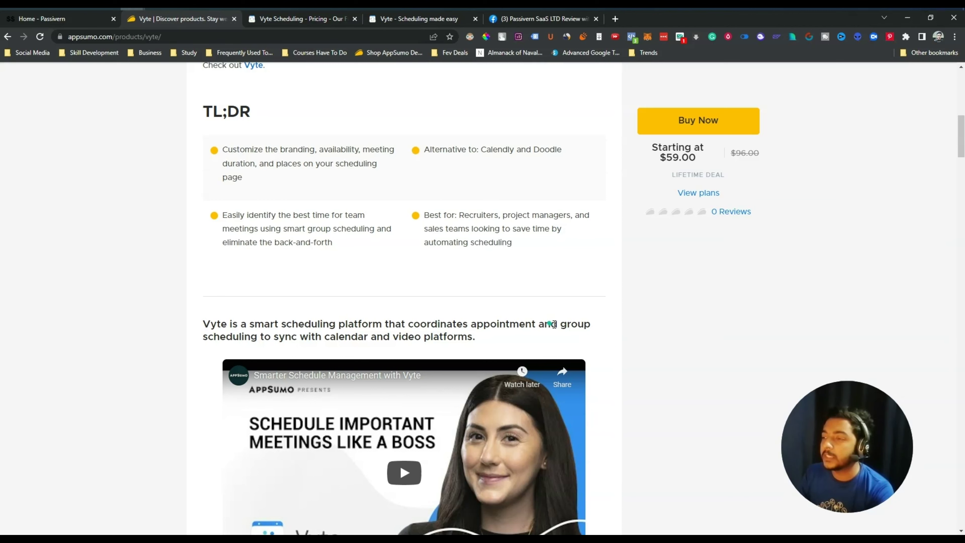
pyautogui.moveTo(561, 327); pyautogui.dragTo(262, 337)
pyautogui.click(262, 337)
# Step: Find the license tier plans on the Vyte page and check the tier selector of the third plan
pyautogui.scroll(-20, 501, 257)
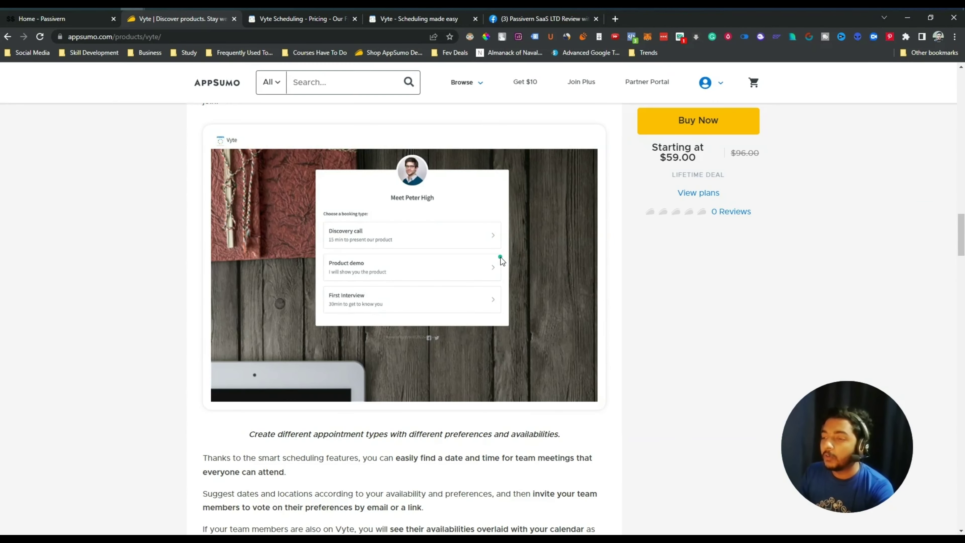
pyautogui.scroll(-20, 501, 257)
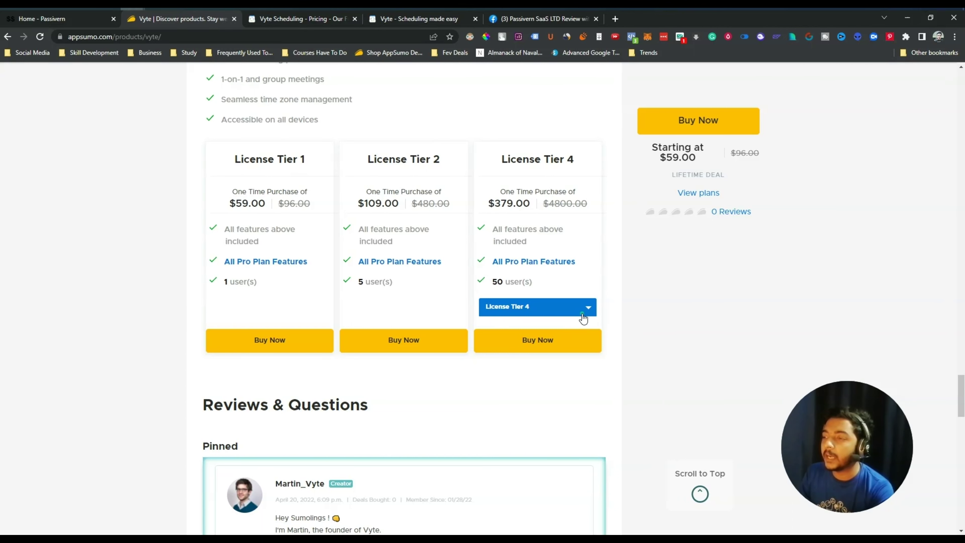
pyautogui.click(574, 308)
pyautogui.click(669, 300)
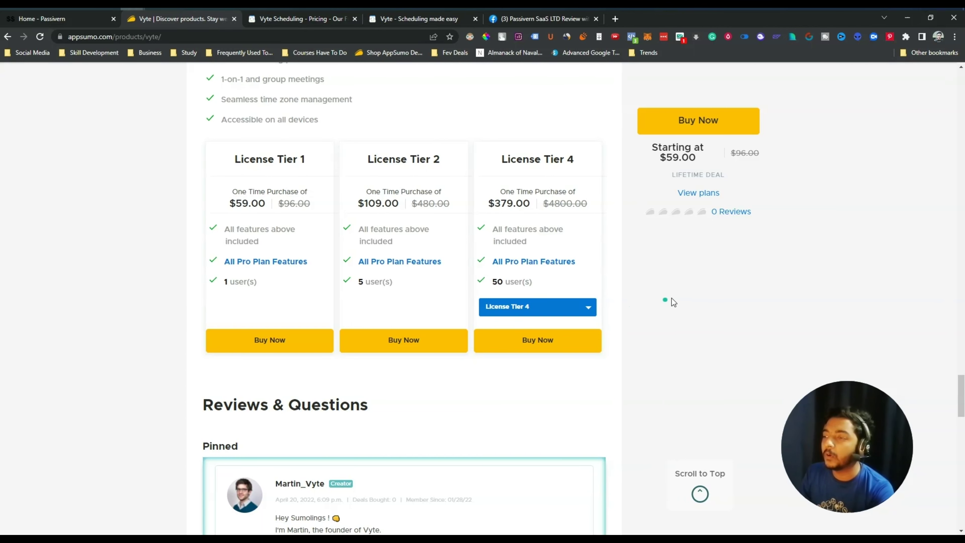
pyautogui.scroll(3, 390, 296)
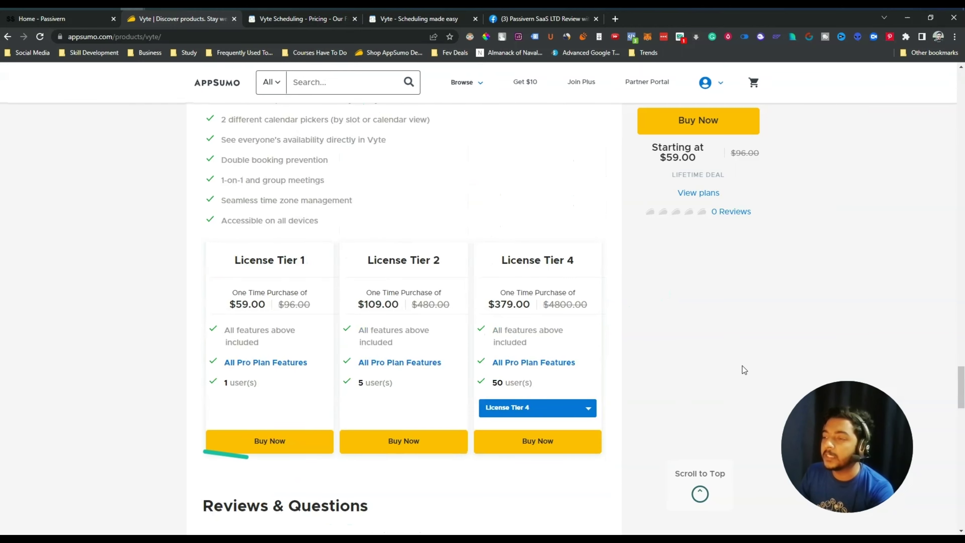
# Step: Compare the Tier 1 and Tier 2 licenses, highlighting the Tier 1 user limit and both one-time prices
pyautogui.moveTo(532, 383); pyautogui.dragTo(222, 382)
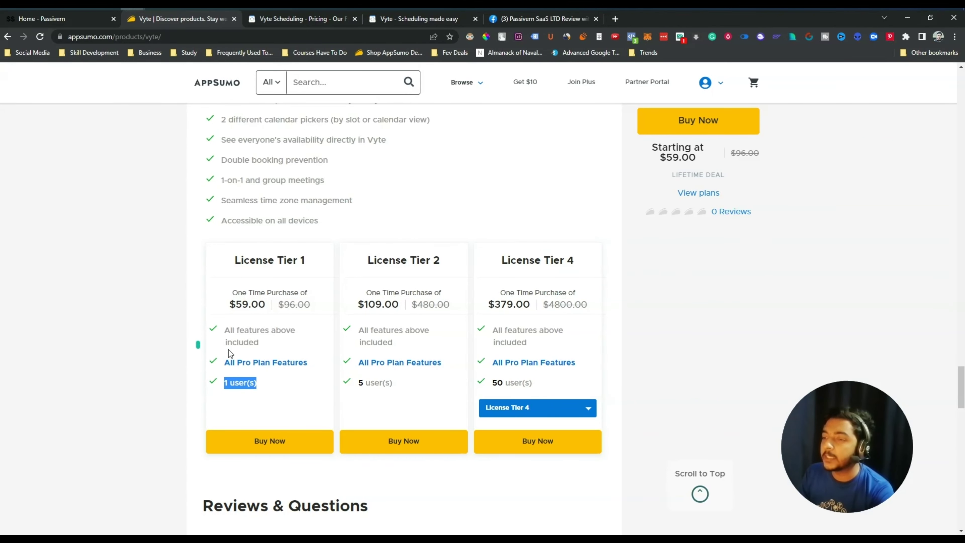
pyautogui.moveTo(230, 304); pyautogui.dragTo(267, 303)
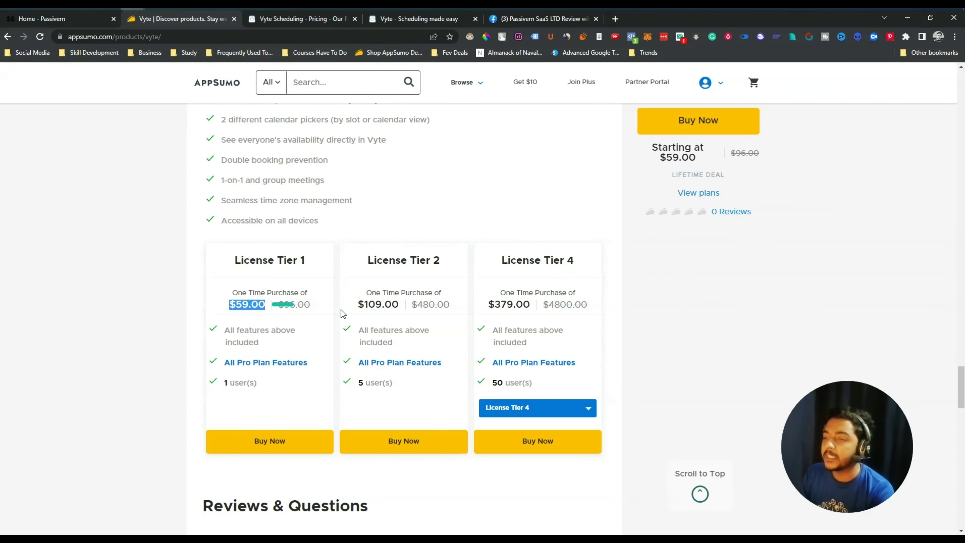
pyautogui.moveTo(364, 304); pyautogui.dragTo(404, 306)
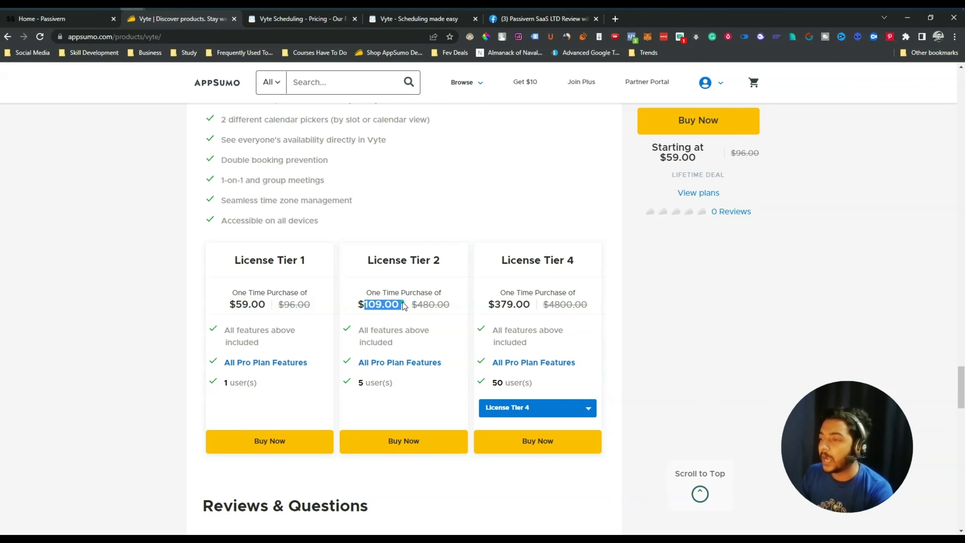
pyautogui.click(376, 292)
# Step: Review the features included in all plans, highlighting each from the personal scheduling link through connecting multiple calendars
pyautogui.scroll(5, 272, 309)
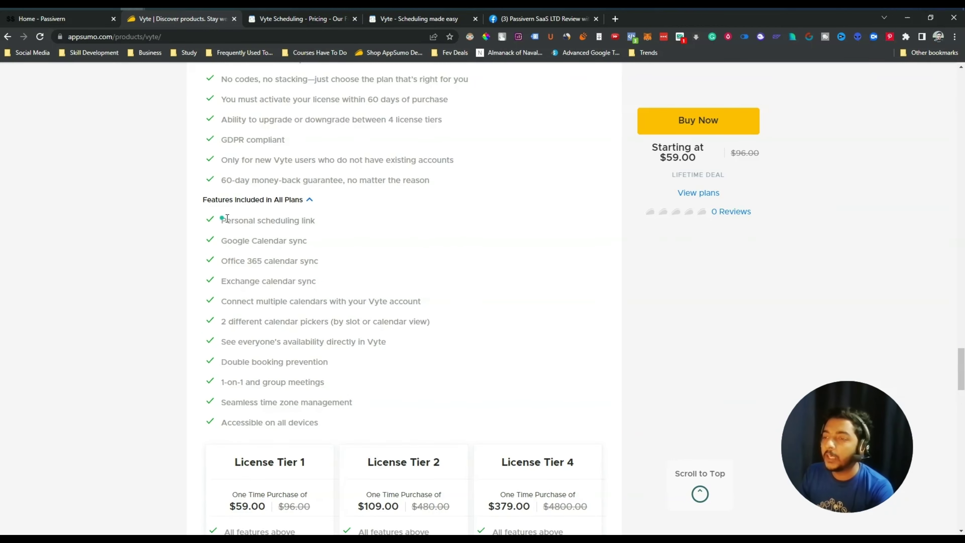
pyautogui.moveTo(227, 218); pyautogui.dragTo(308, 220)
pyautogui.click(233, 244)
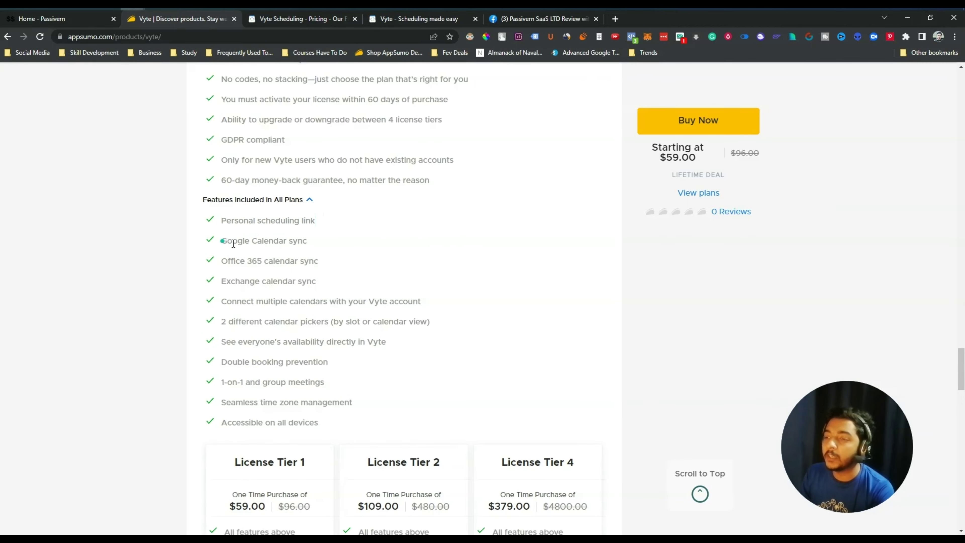
pyautogui.moveTo(233, 243); pyautogui.dragTo(306, 246)
pyautogui.click(225, 262)
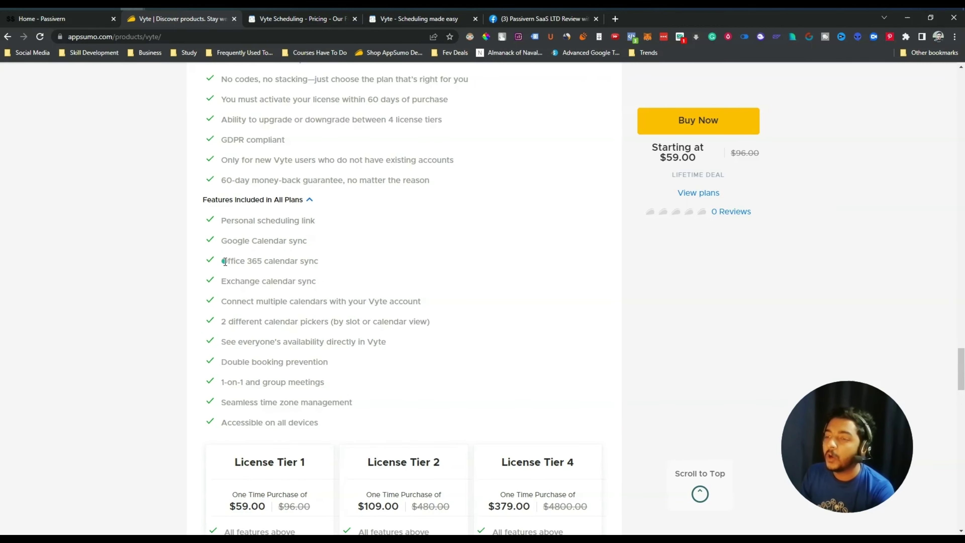
pyautogui.moveTo(225, 262); pyautogui.dragTo(319, 264)
pyautogui.click(224, 281)
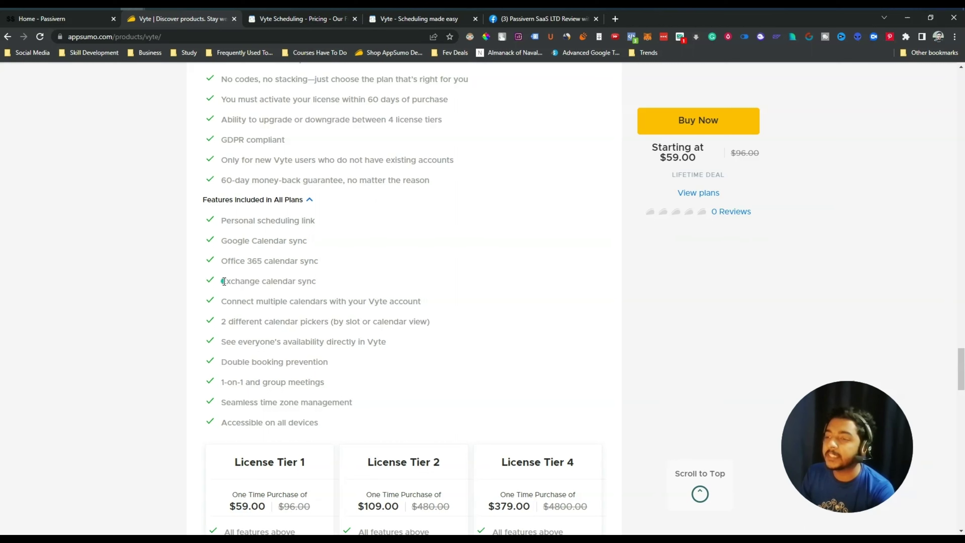
pyautogui.moveTo(224, 282); pyautogui.dragTo(318, 282)
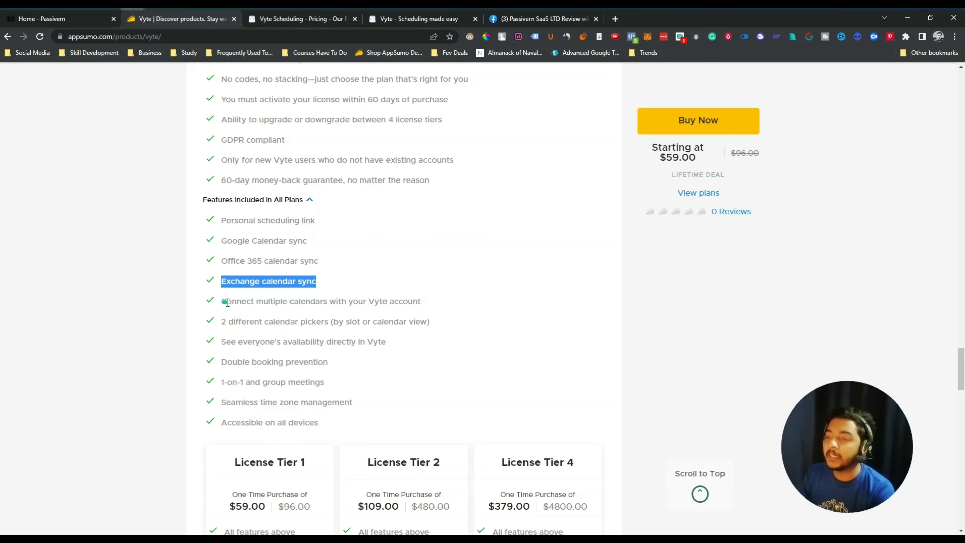
pyautogui.moveTo(227, 302); pyautogui.dragTo(284, 301)
pyautogui.moveTo(362, 299); pyautogui.dragTo(443, 300)
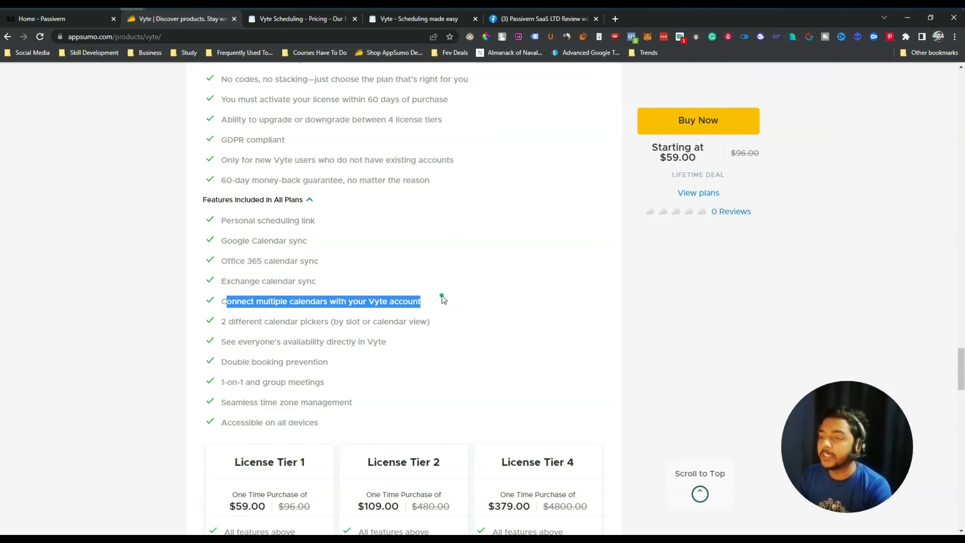
# Step: Review the remaining included features, highlighting each from the calendar pickers through device accessibility, and return to the page's beginning
pyautogui.moveTo(221, 322); pyautogui.dragTo(348, 322)
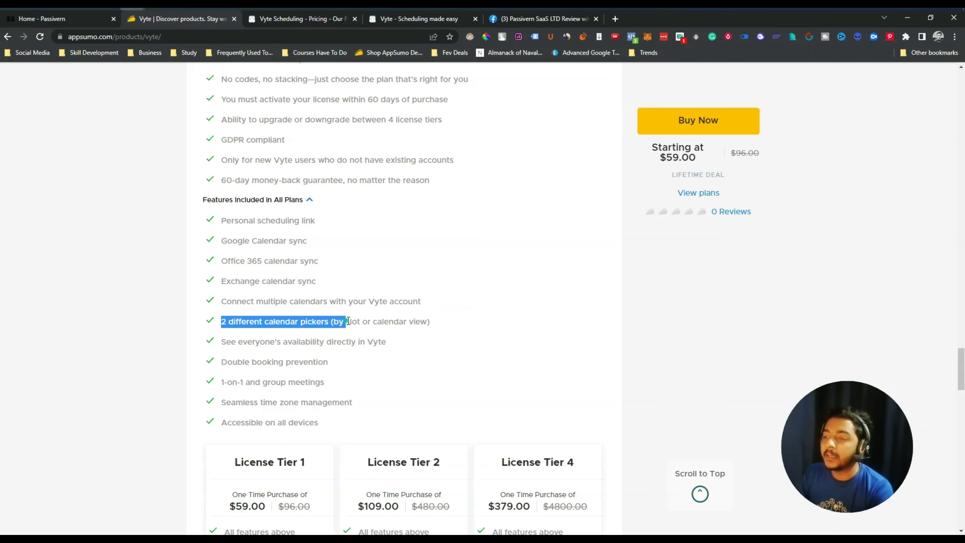
pyautogui.click(223, 343)
pyautogui.moveTo(237, 342); pyautogui.dragTo(400, 343)
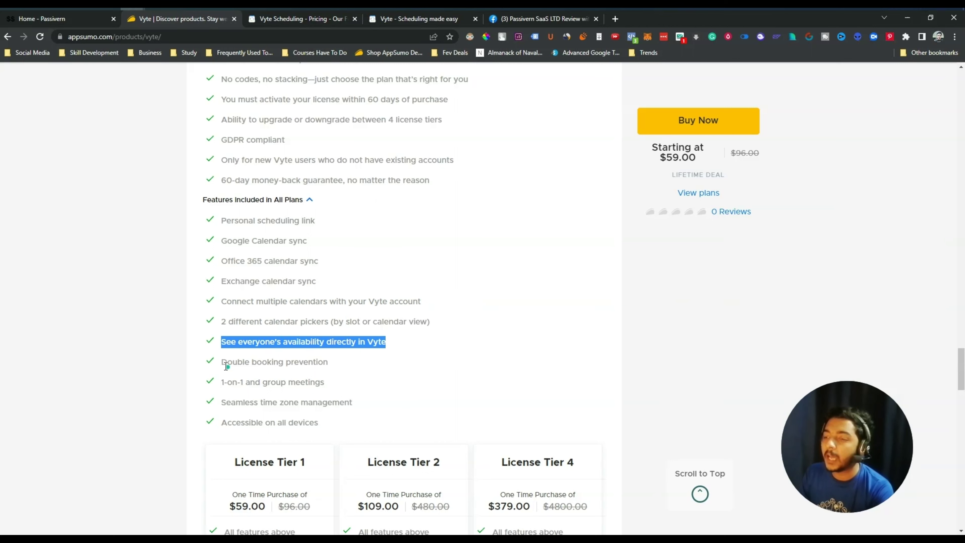
pyautogui.moveTo(223, 363); pyautogui.dragTo(346, 364)
pyautogui.moveTo(227, 382); pyautogui.dragTo(325, 382)
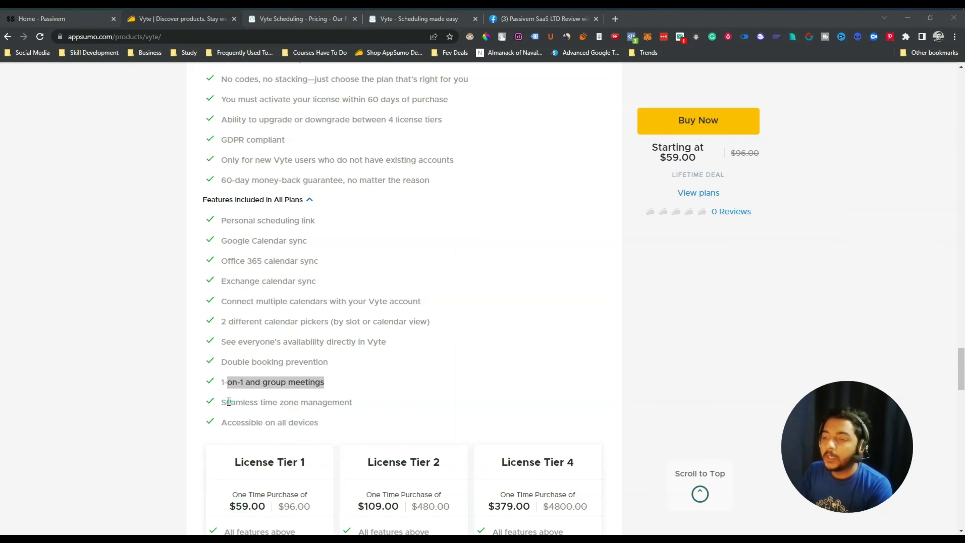
pyautogui.moveTo(227, 402); pyautogui.dragTo(343, 398)
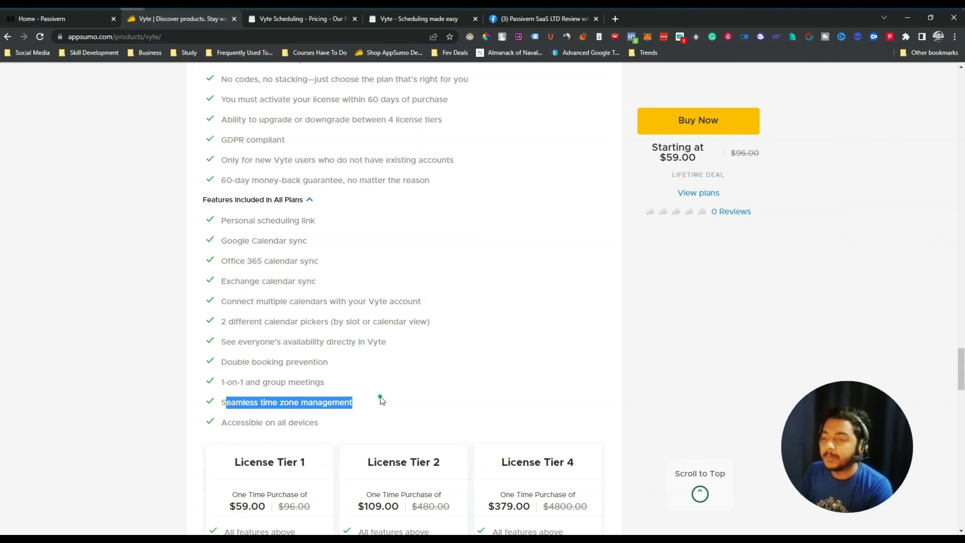
pyautogui.scroll(-5, 380, 396)
pyautogui.moveTo(227, 220); pyautogui.dragTo(344, 220)
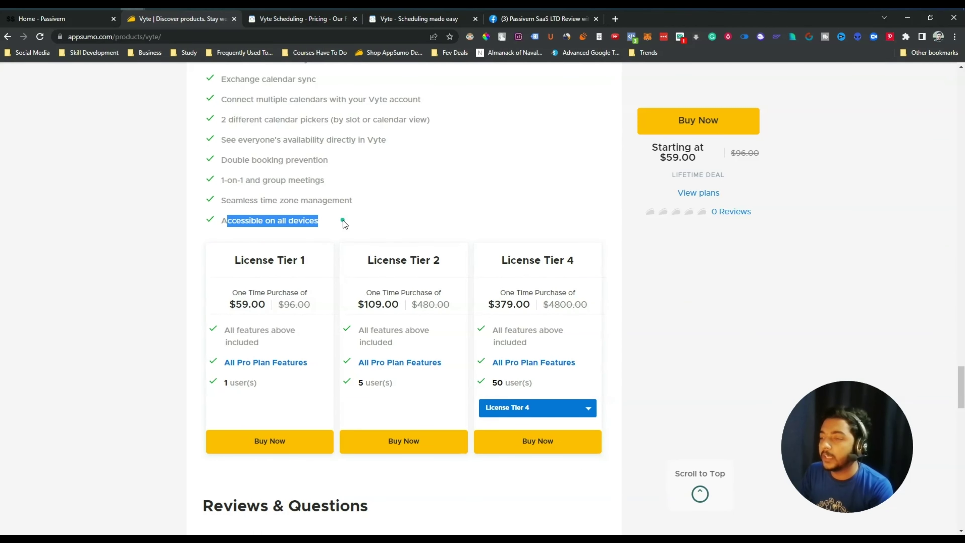
pyautogui.click(344, 221)
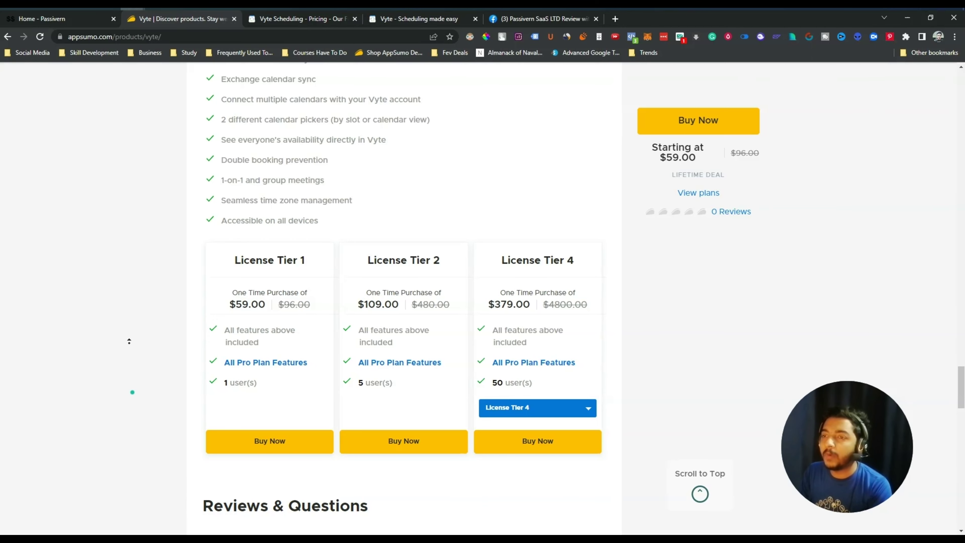
pyautogui.scroll(10, 141, 214)
pyautogui.scroll(5, 141, 213)
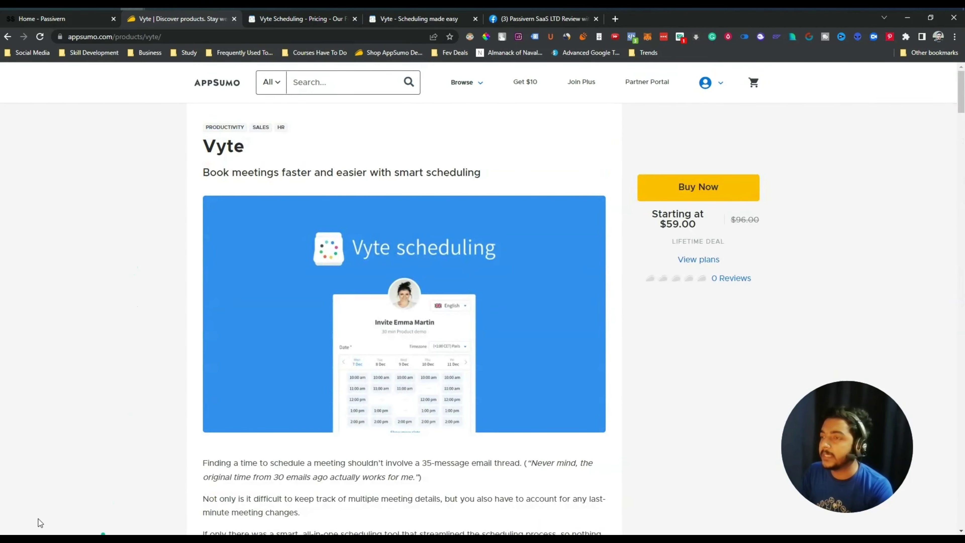
# Step: Switch to the Passivern SaaS LTD Review with Giveaway Facebook group and browse its posts on lifetime deals
pyautogui.click(533, 21)
pyautogui.scroll(10, 284, 268)
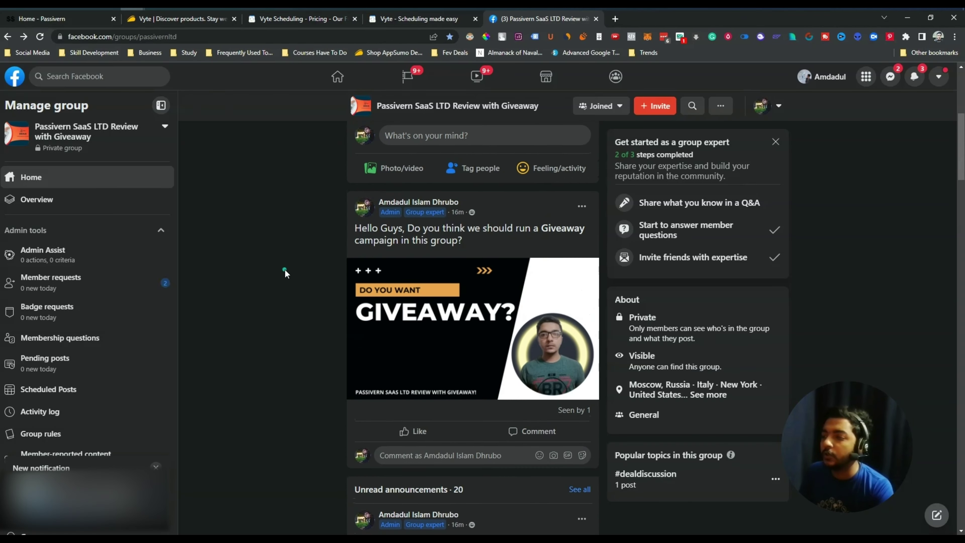
pyautogui.scroll(-8, 284, 269)
pyautogui.scroll(-12, 285, 272)
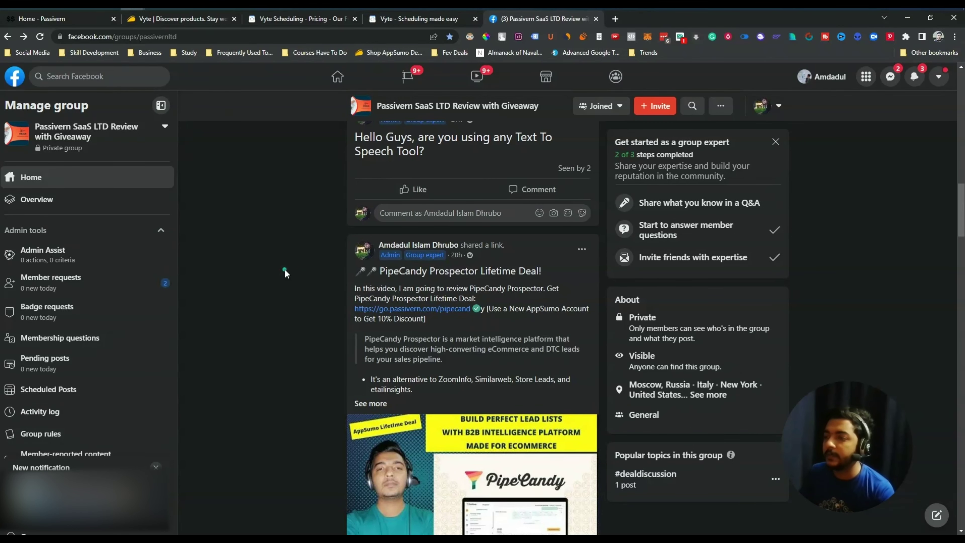
pyautogui.scroll(-8, 285, 272)
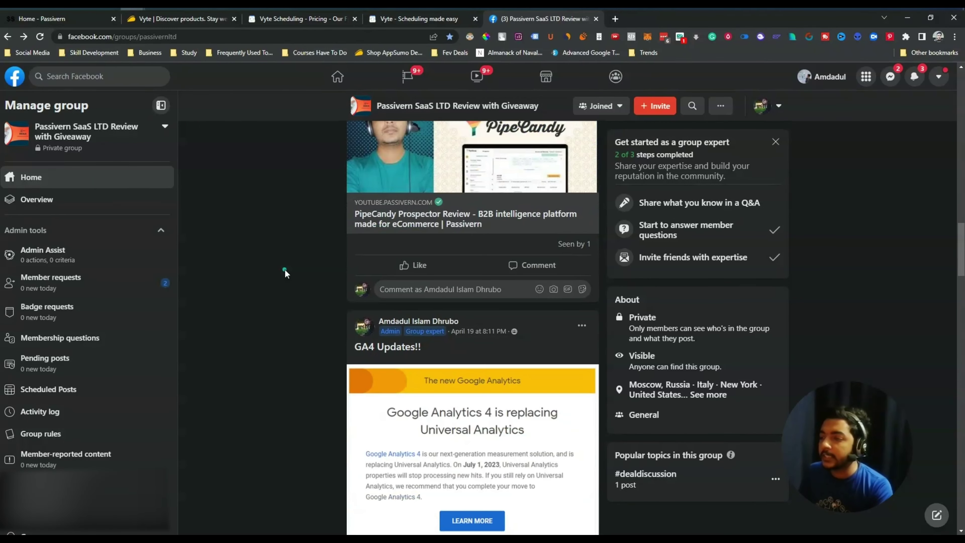
pyautogui.scroll(-10, 285, 272)
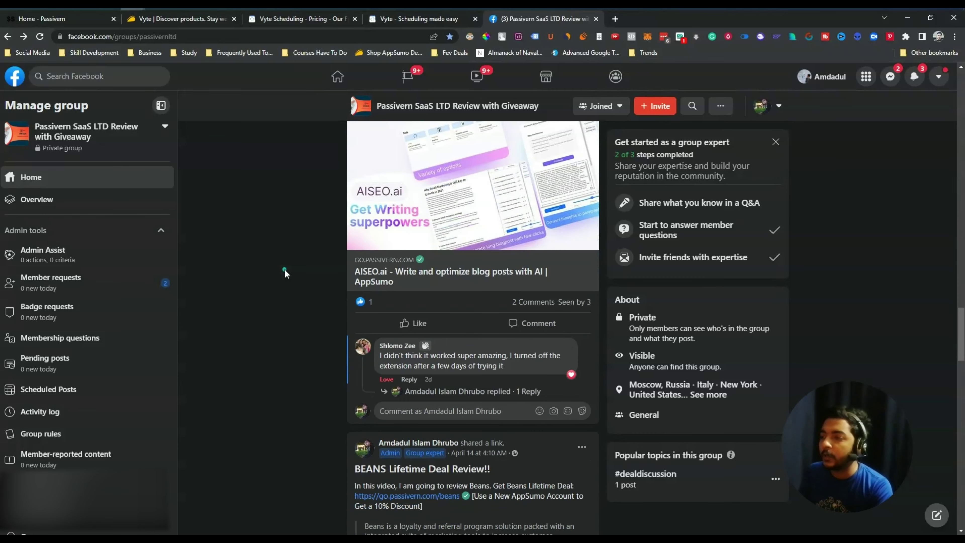
pyautogui.scroll(-5, 285, 273)
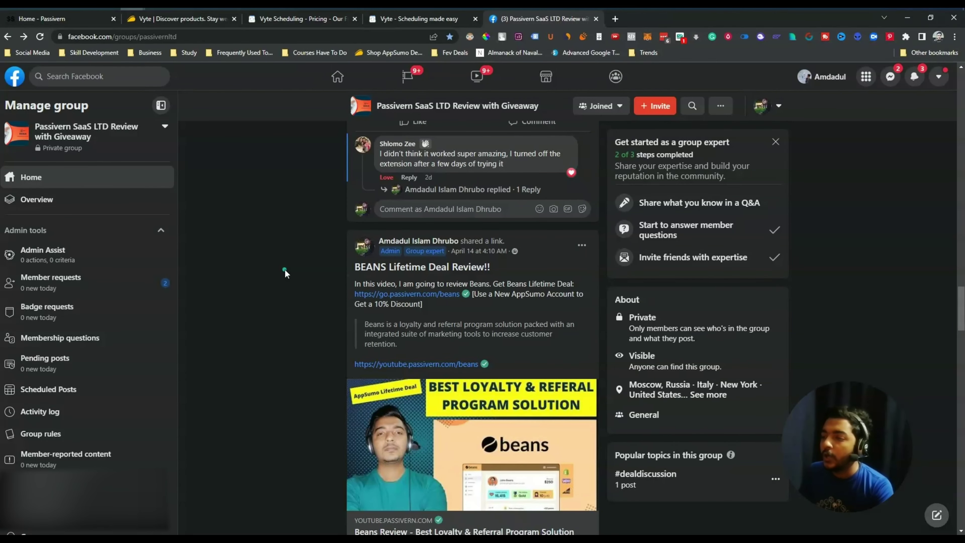
# Step: Browse more lifetime deal review posts in the Passivern Facebook group and return to the group's cover
pyautogui.scroll(-10, 285, 272)
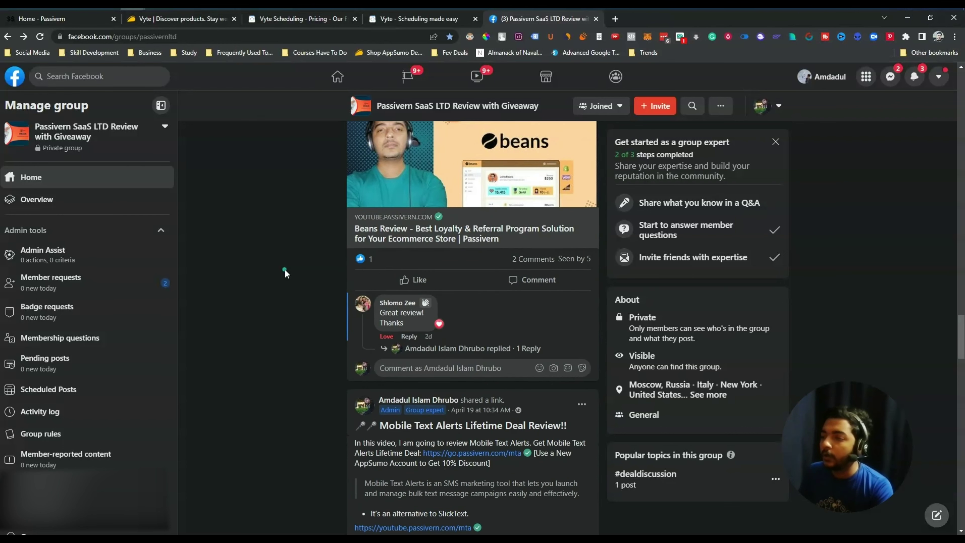
pyautogui.scroll(3, 272, 403)
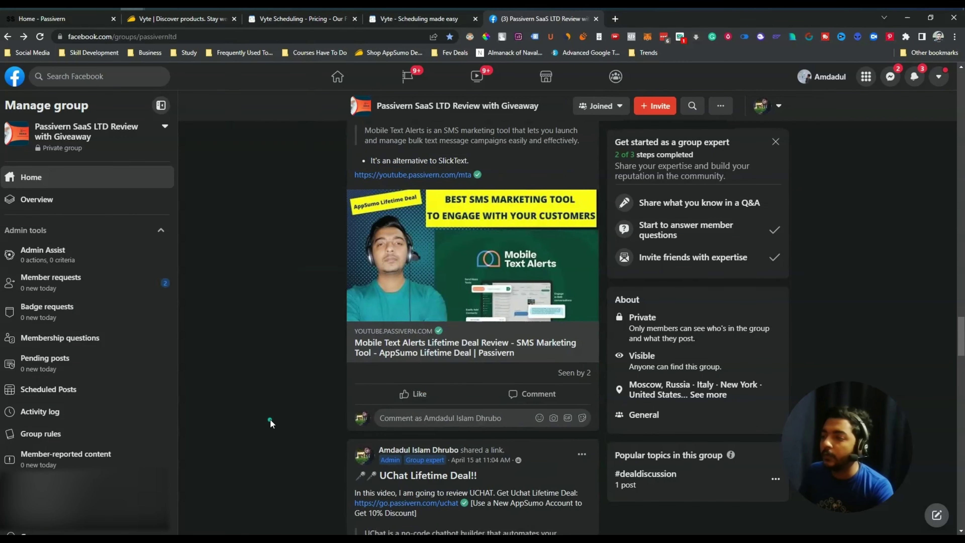
pyautogui.scroll(10, 272, 396)
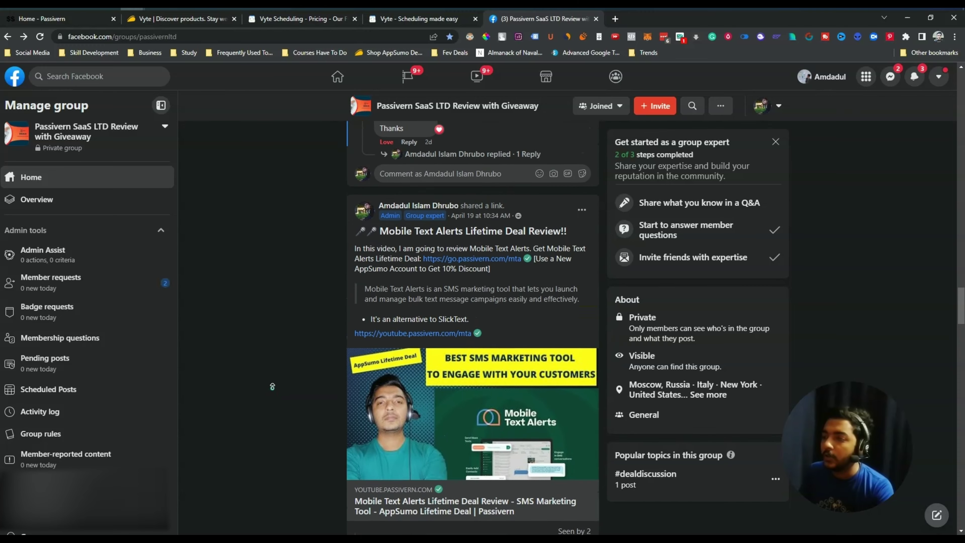
pyautogui.scroll(20, 277, 327)
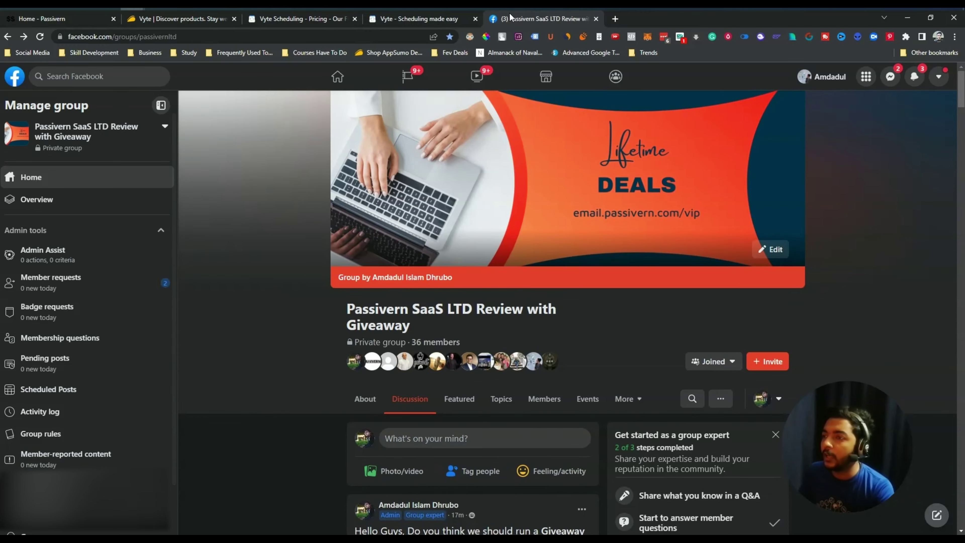
# Step: Close the Vyte pricing page and start creating a booking page in the Vyte scheduling app
pyautogui.middleClick(283, 19)
pyautogui.click(283, 22)
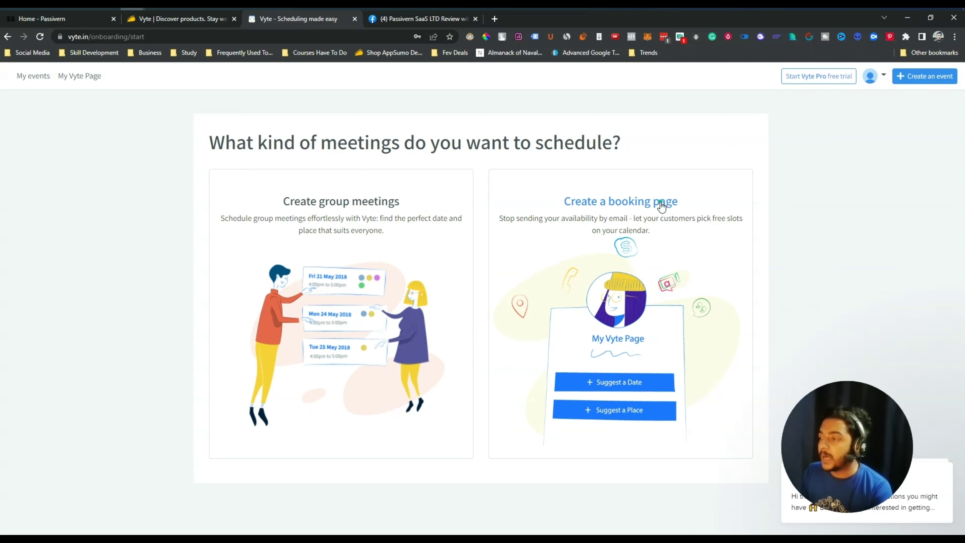
pyautogui.click(609, 323)
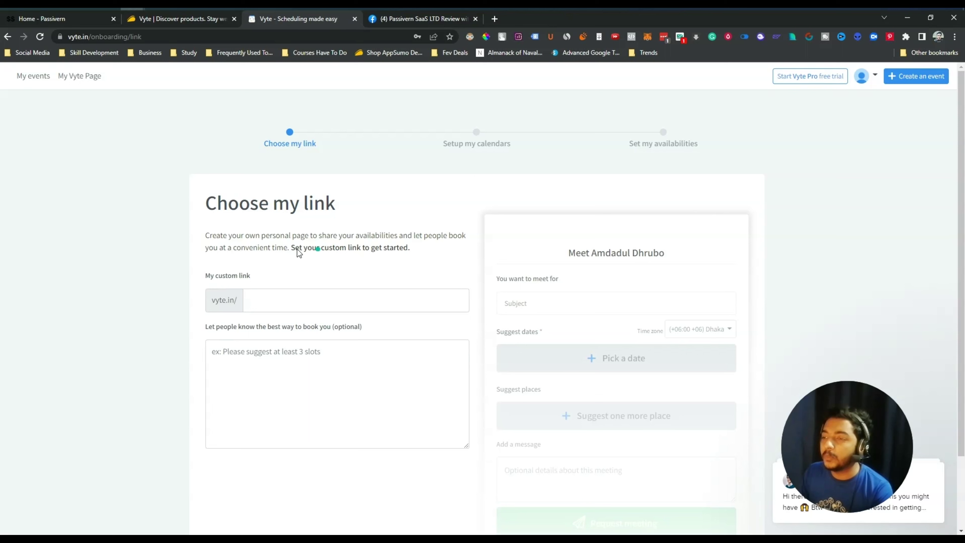
# Step: Set the custom link of the booking page to passivernit
pyautogui.click(276, 297)
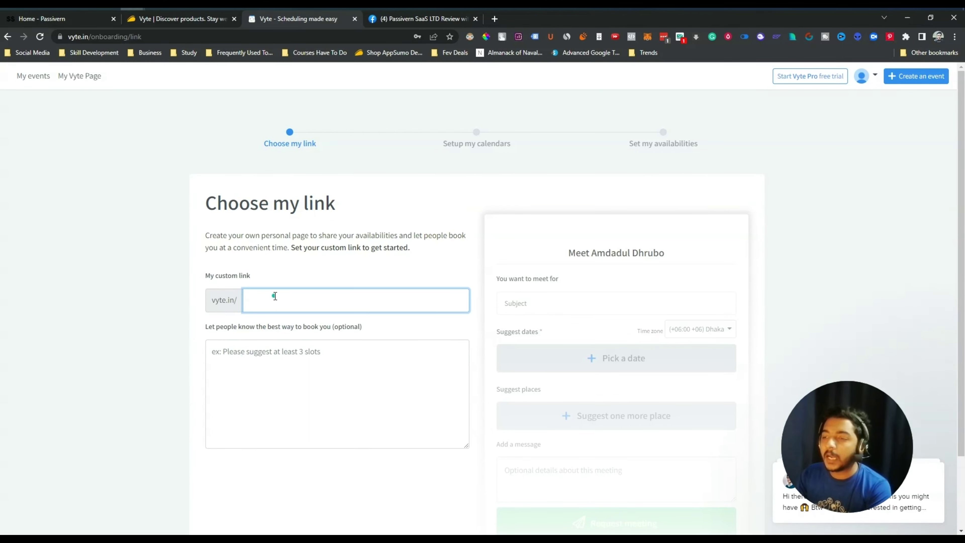
pyautogui.write('pass')
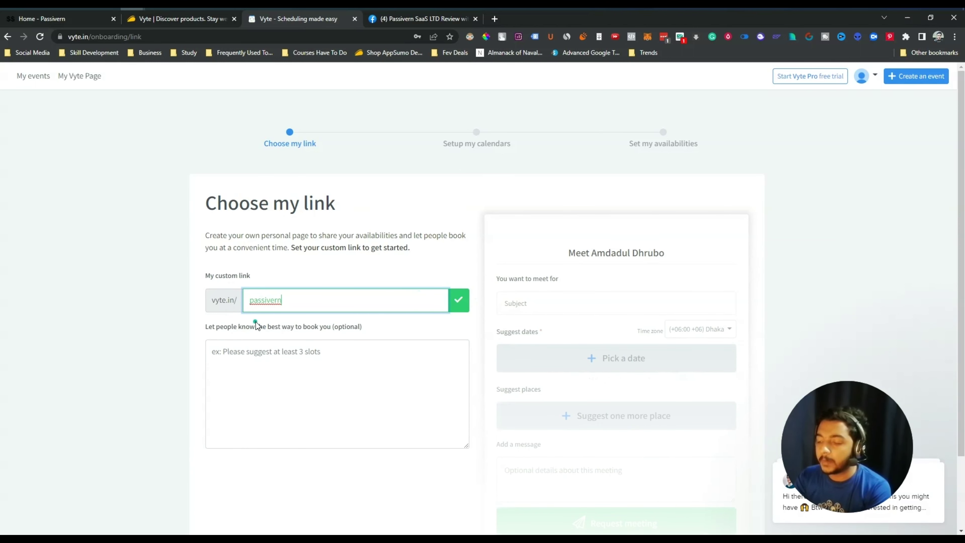
pyautogui.write('ivern')
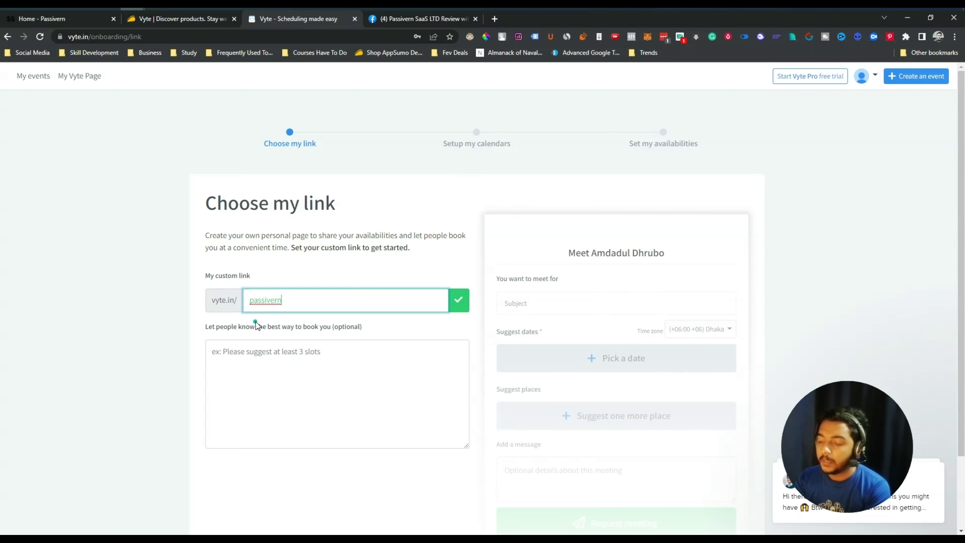
pyautogui.write('it')
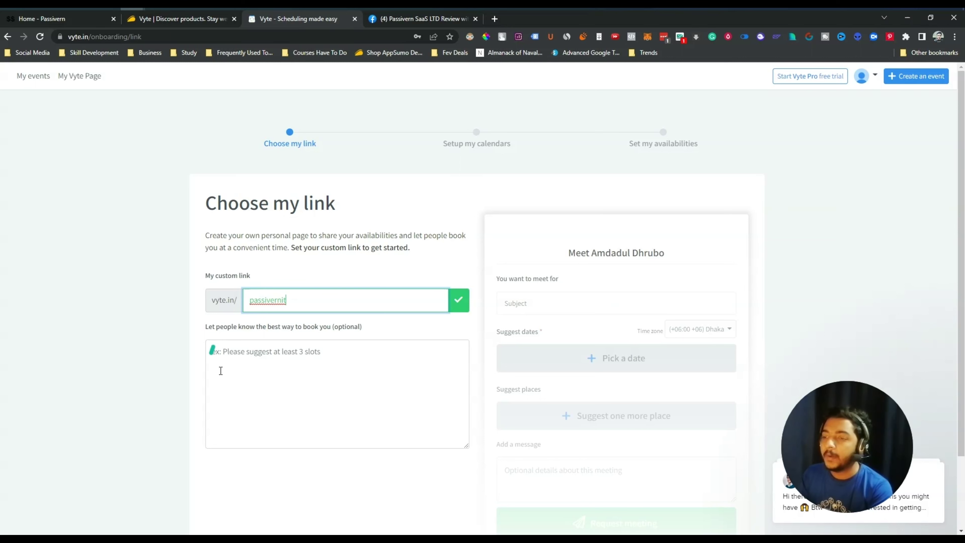
# Step: Copy the three introductory paragraphs from the AppSumo Vyte page into the optional booking instructions and continue to the calendar setup
pyautogui.click(247, 337)
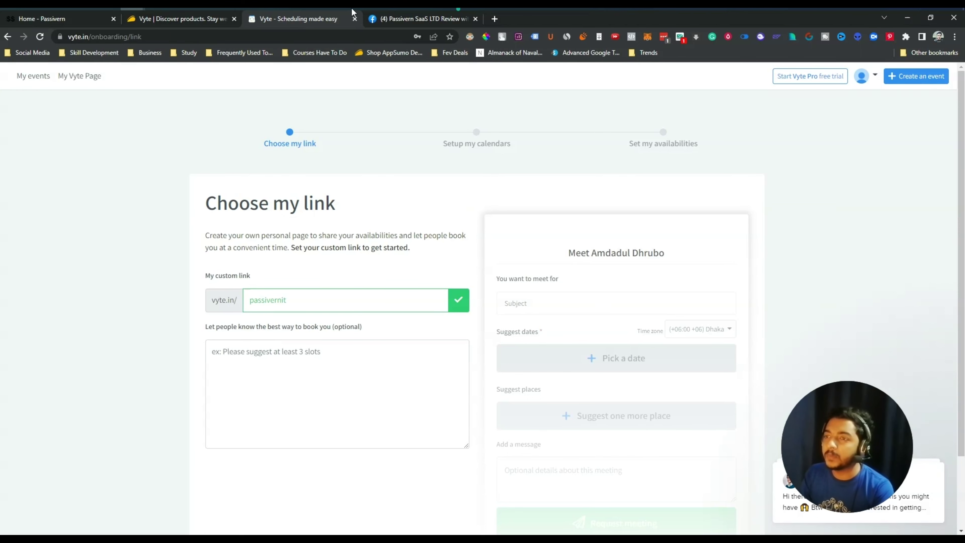
pyautogui.click(182, 19)
pyautogui.scroll(-6, 205, 249)
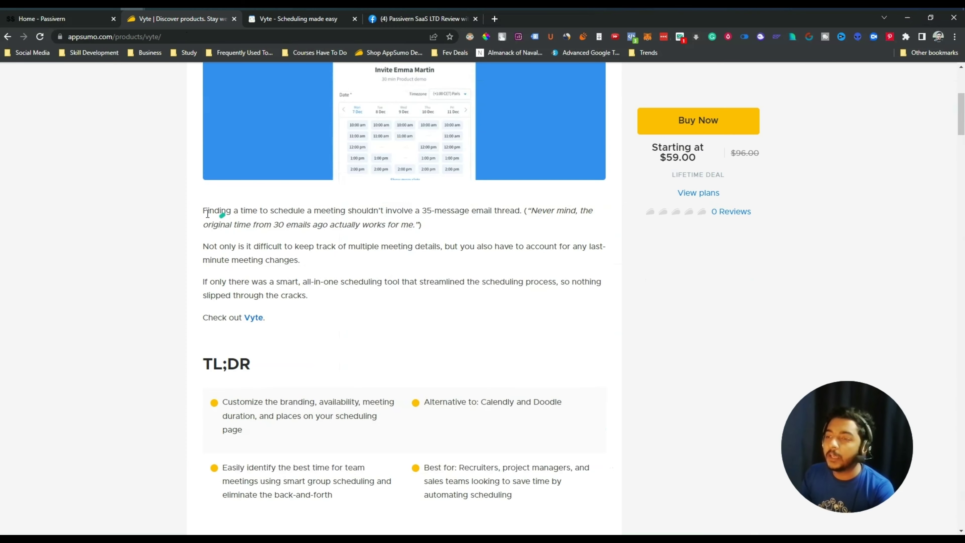
pyautogui.moveTo(242, 229); pyautogui.dragTo(360, 300)
pyautogui.hotkey('ctrl', 'c')
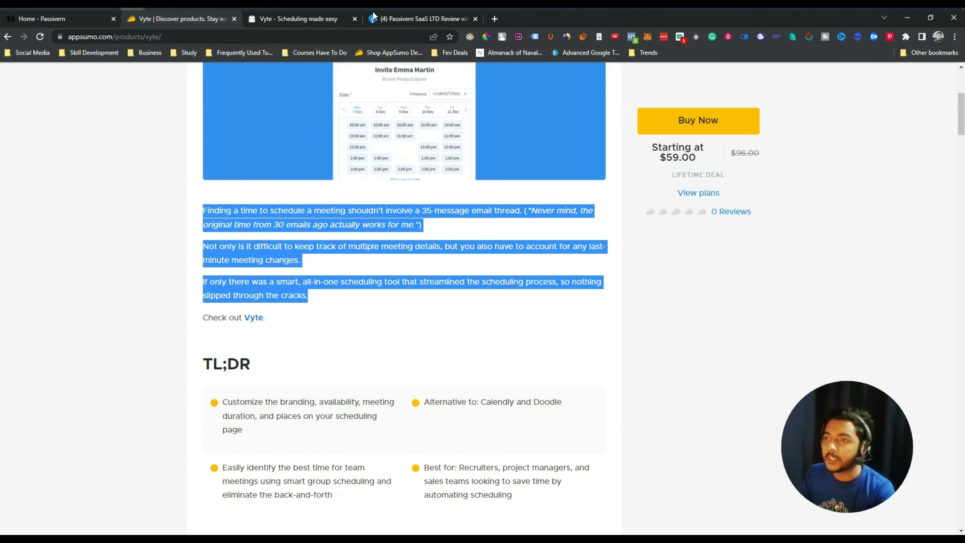
pyautogui.click(317, 18)
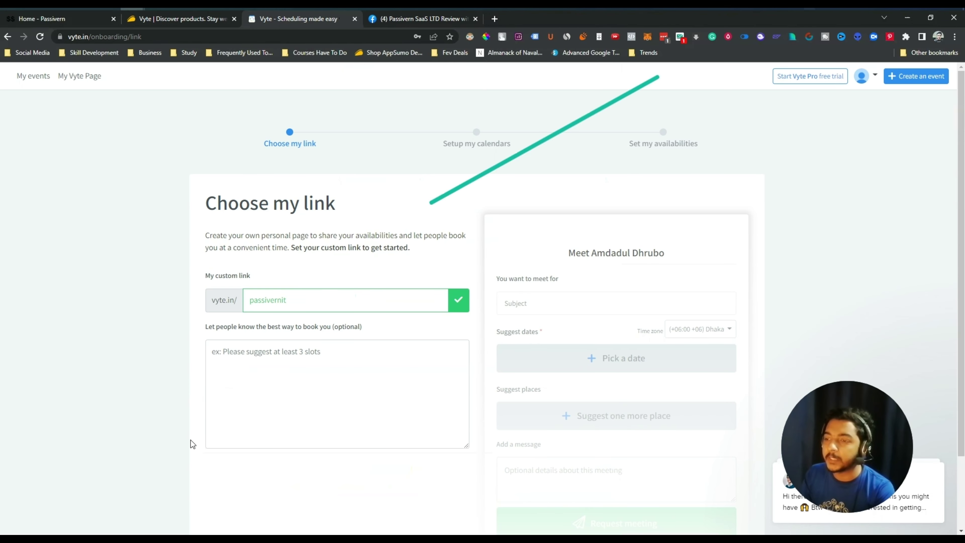
pyautogui.click(249, 377)
pyautogui.hotkey('ctrl', 'v')
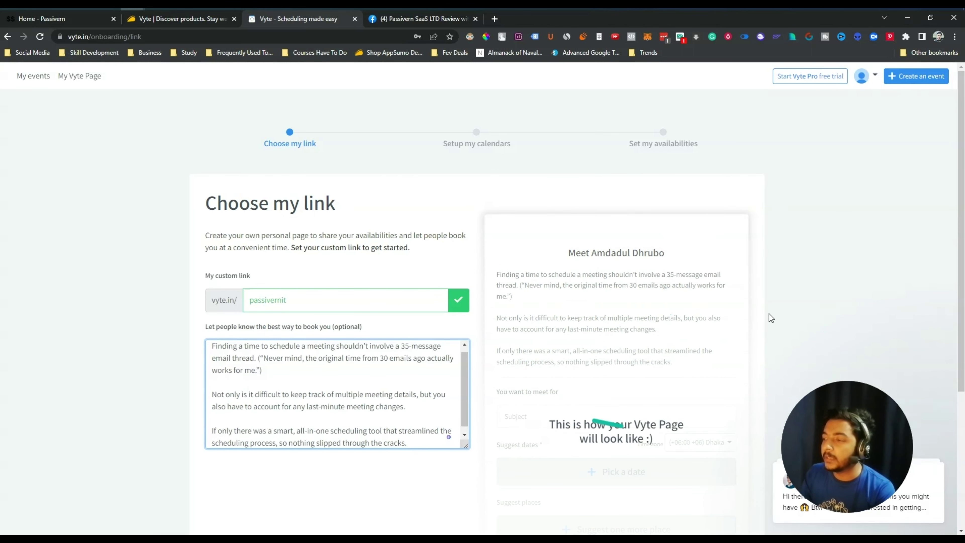
pyautogui.scroll(-5, 817, 250)
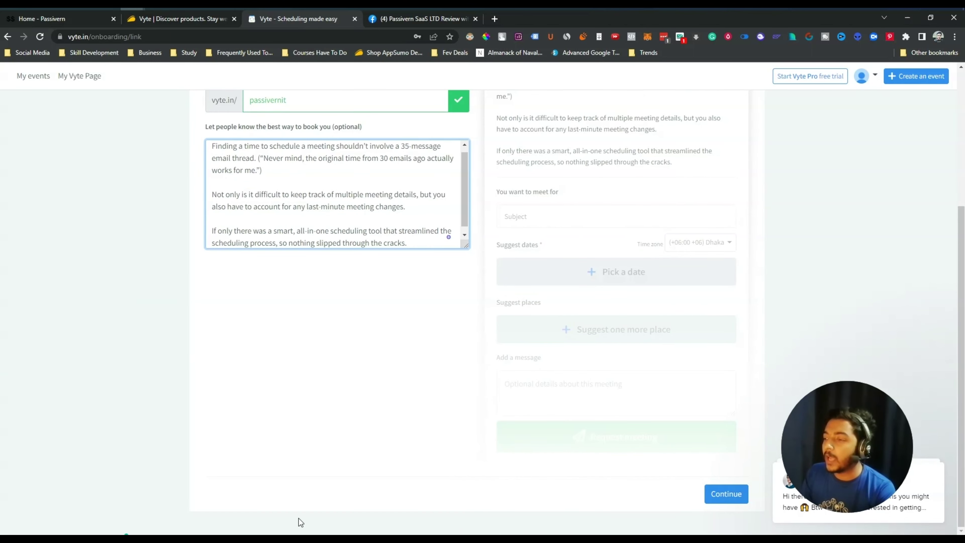
pyautogui.click(732, 498)
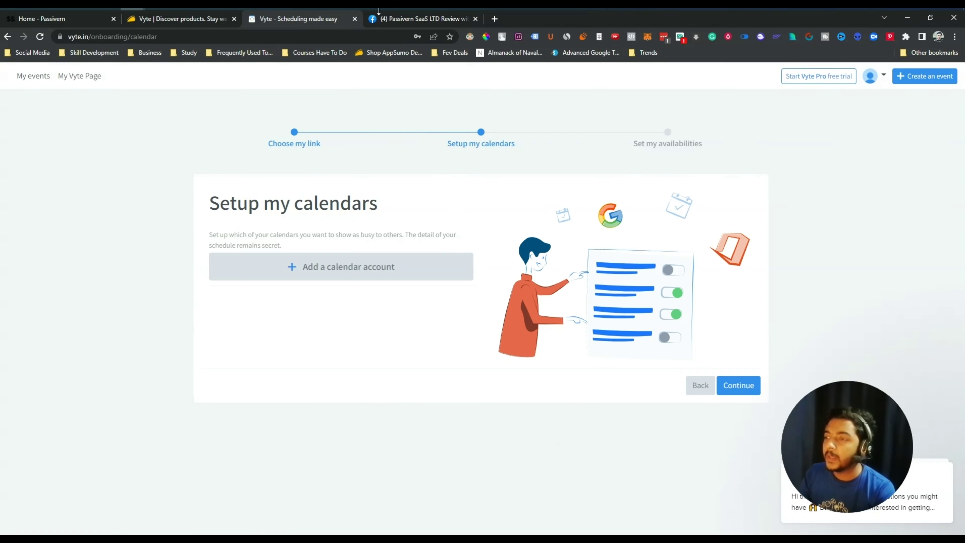
# Step: Add a Google calendar account to Vyte and allow access to its contacts and calendars
pyautogui.click(335, 271)
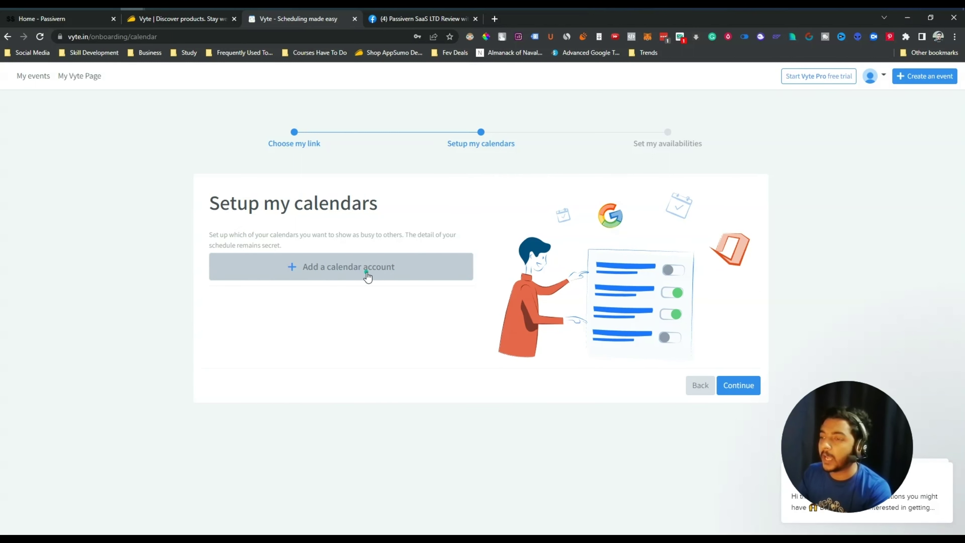
pyautogui.click(305, 267)
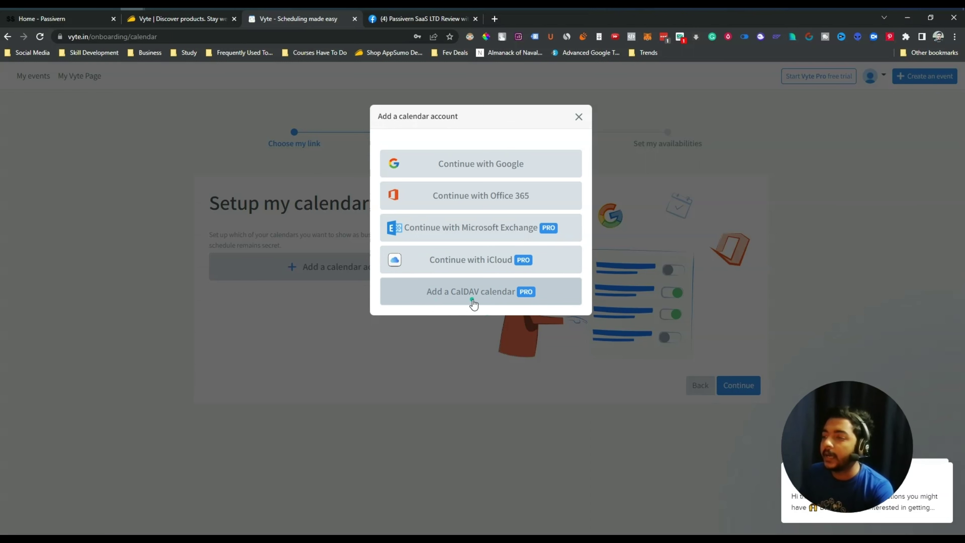
pyautogui.click(475, 171)
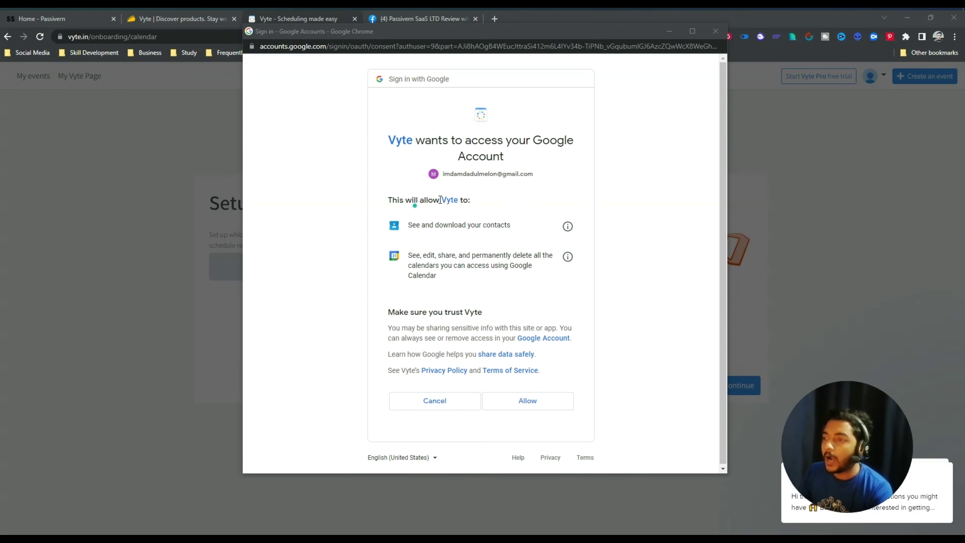
pyautogui.moveTo(445, 174); pyautogui.dragTo(562, 175)
pyautogui.click(643, 184)
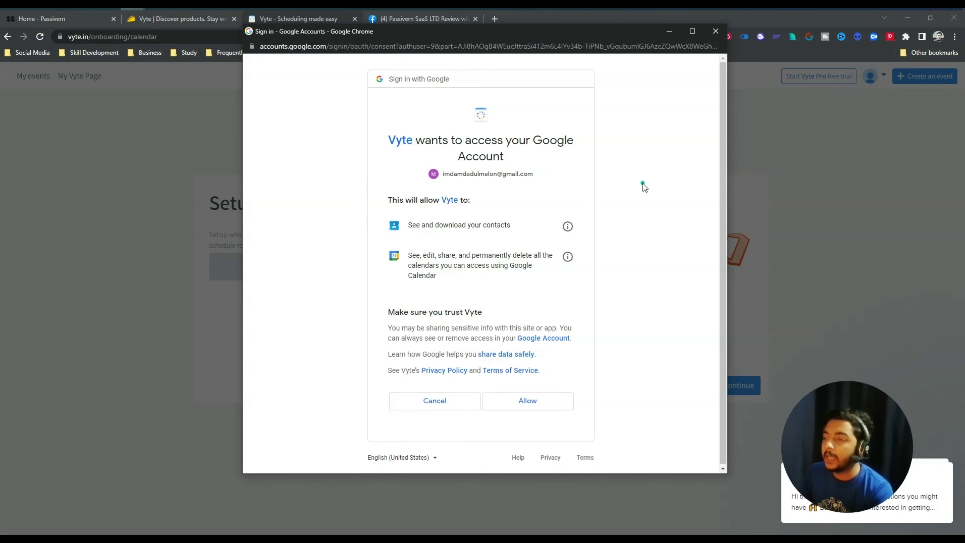
pyautogui.click(531, 403)
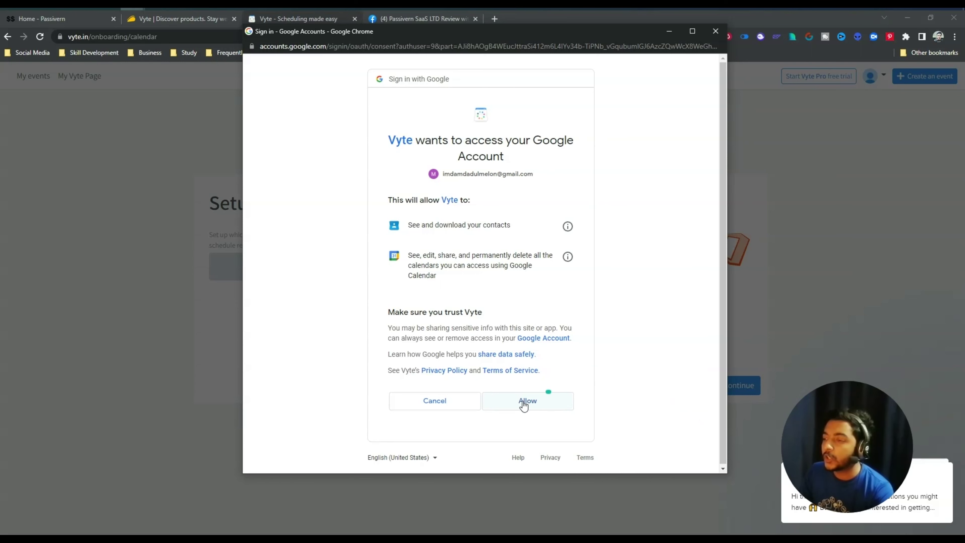
pyautogui.click(529, 402)
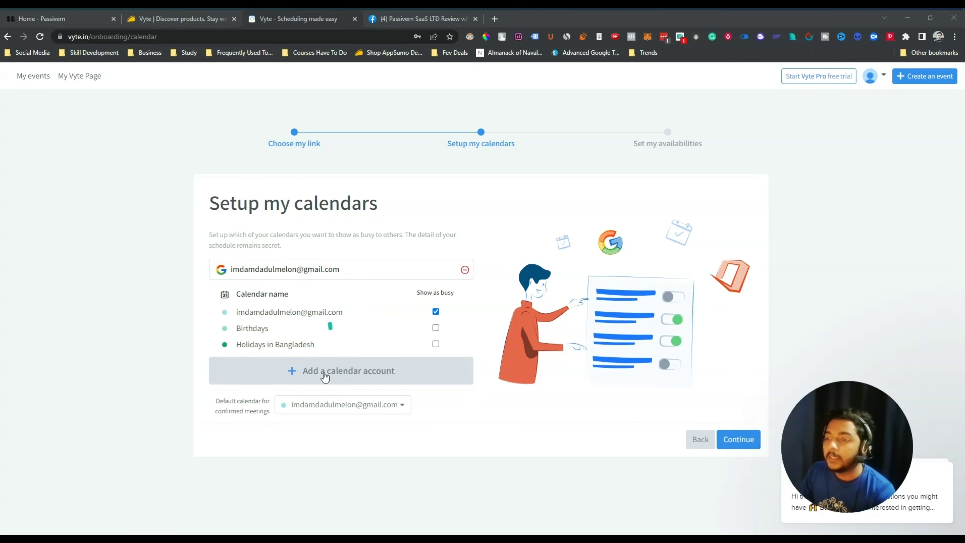
# Step: Continue to the availability settings and turn off Wednesday in the recurring weekly availabilities
pyautogui.click(745, 445)
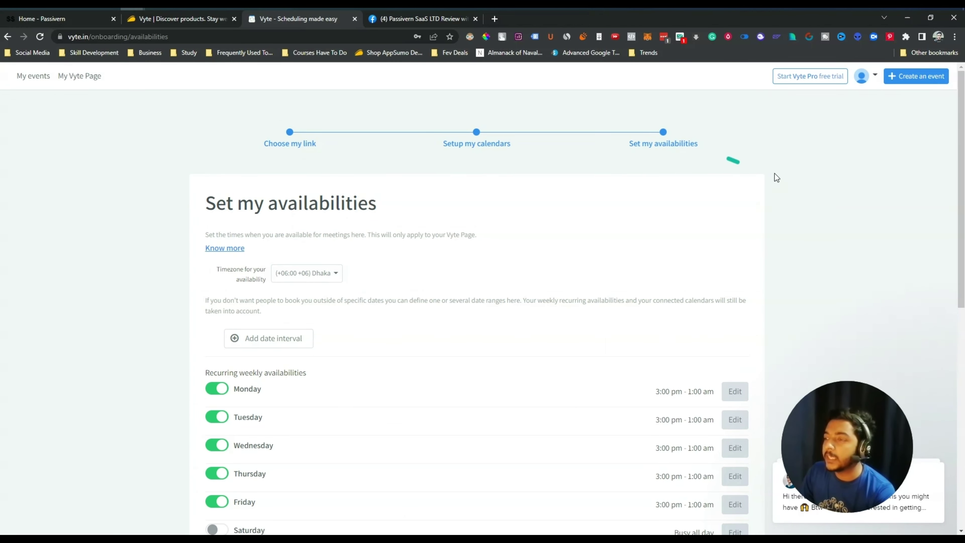
pyautogui.scroll(-4, 796, 205)
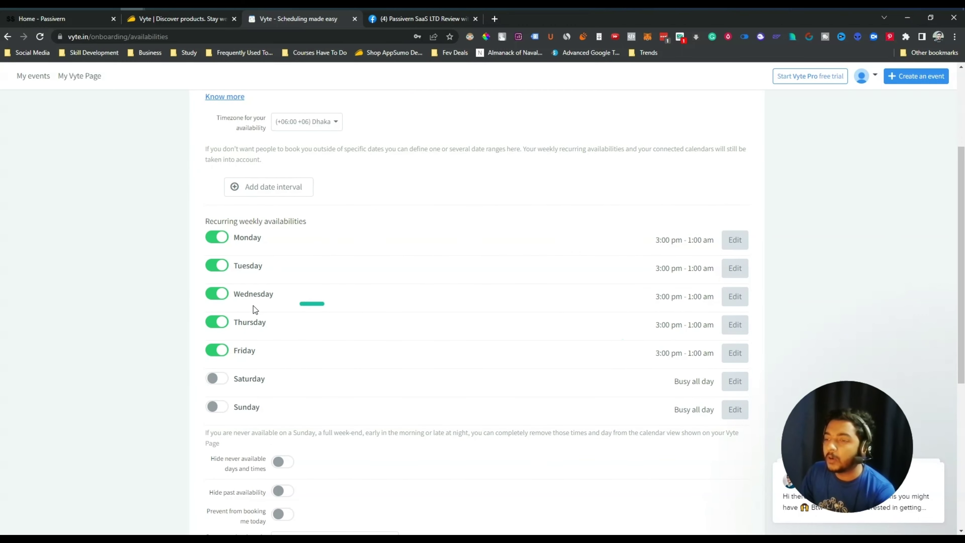
pyautogui.click(224, 299)
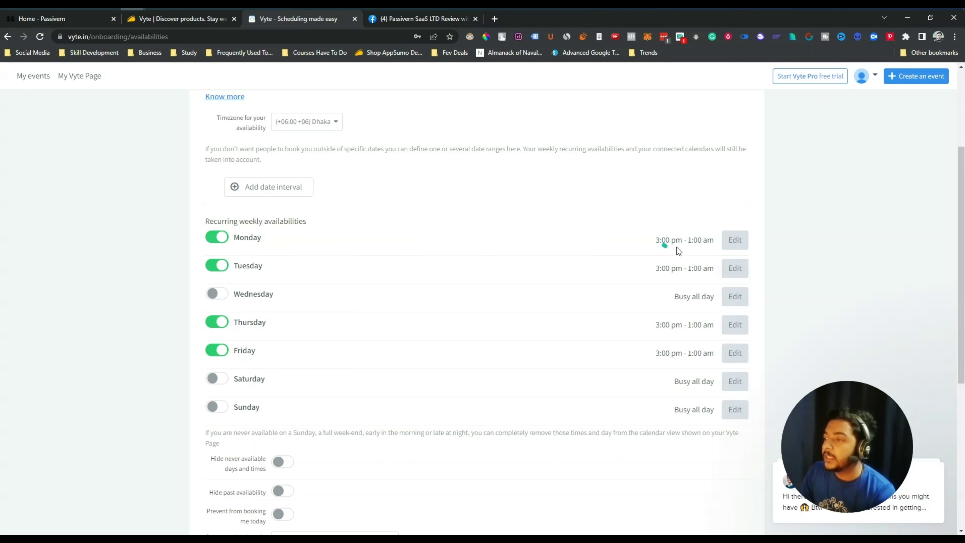
# Step: Edit Monday's recurring availability so its first slot runs from 12:15 am to 2:15 am
pyautogui.click(735, 240)
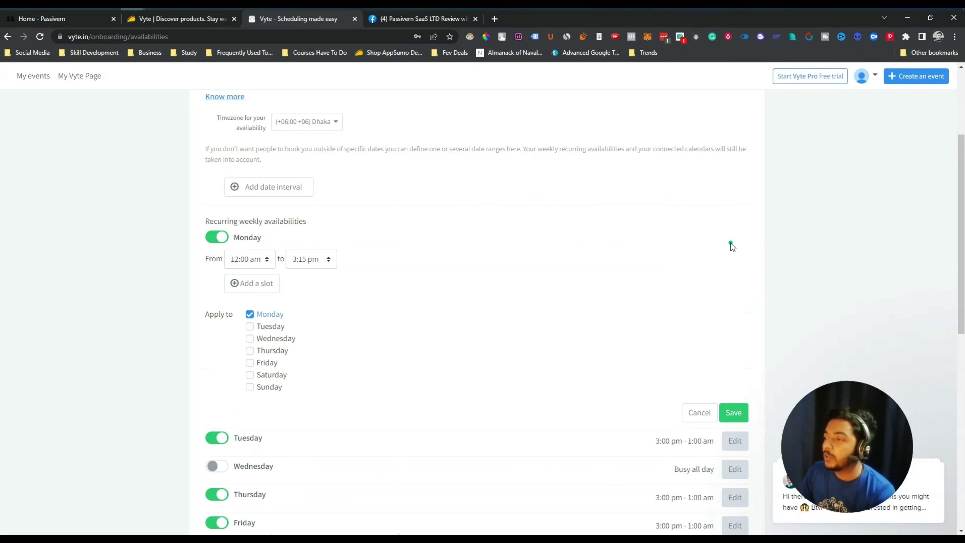
pyautogui.click(238, 263)
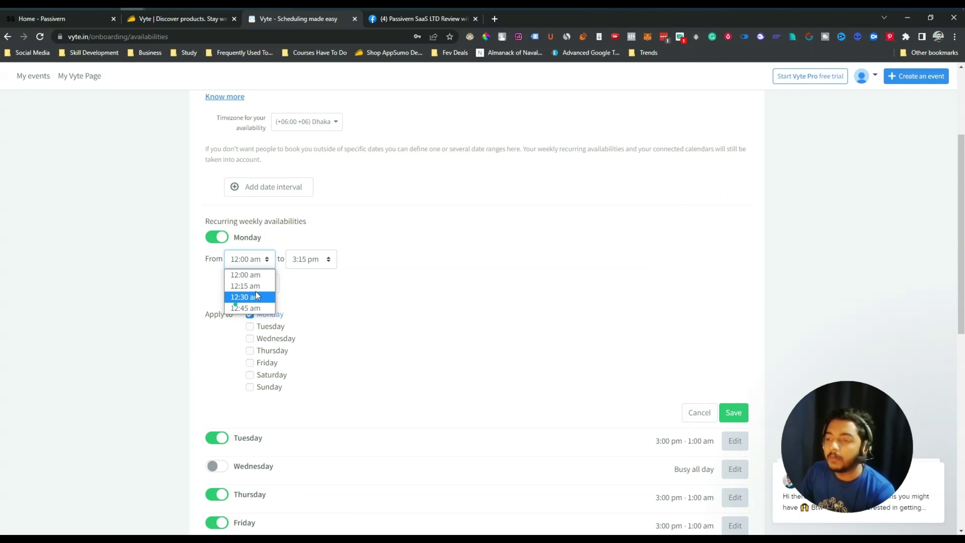
pyautogui.click(247, 286)
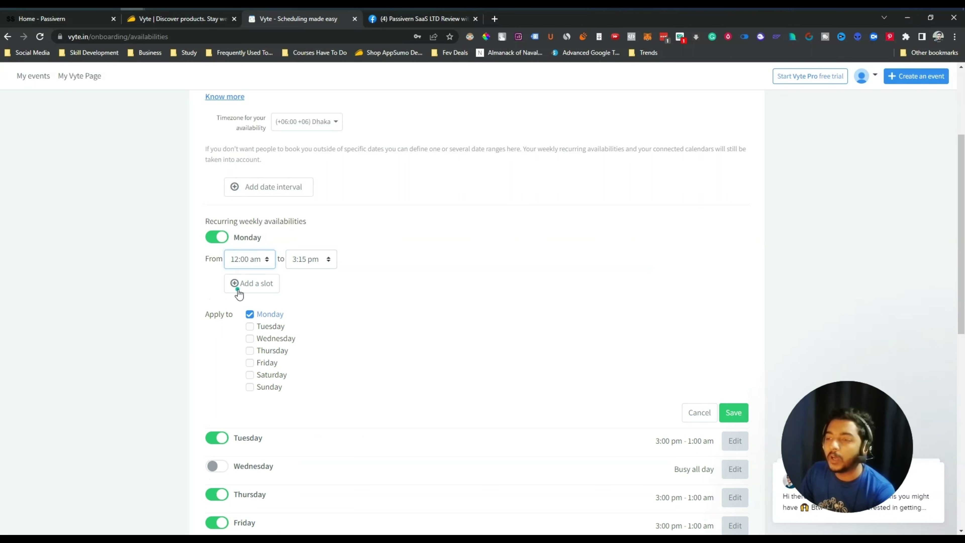
pyautogui.click(315, 259)
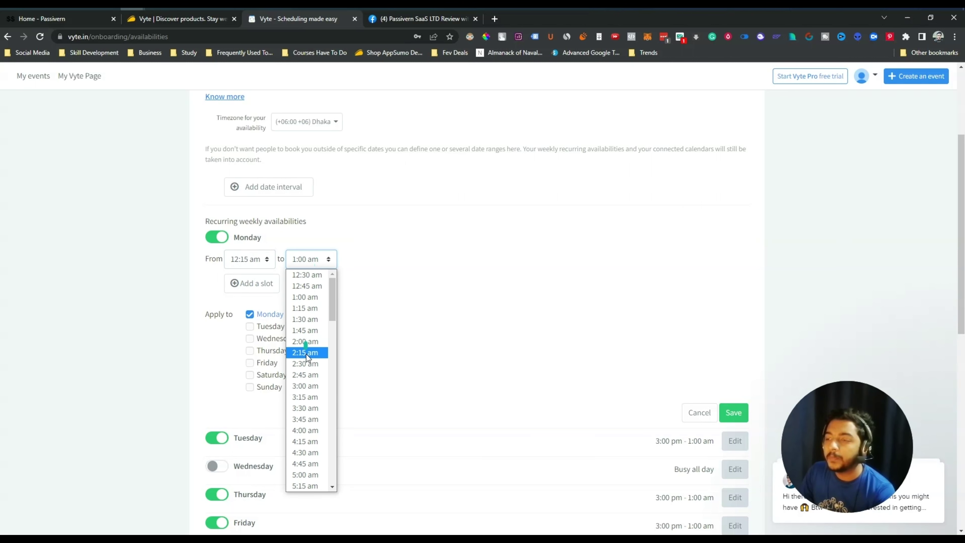
pyautogui.click(314, 353)
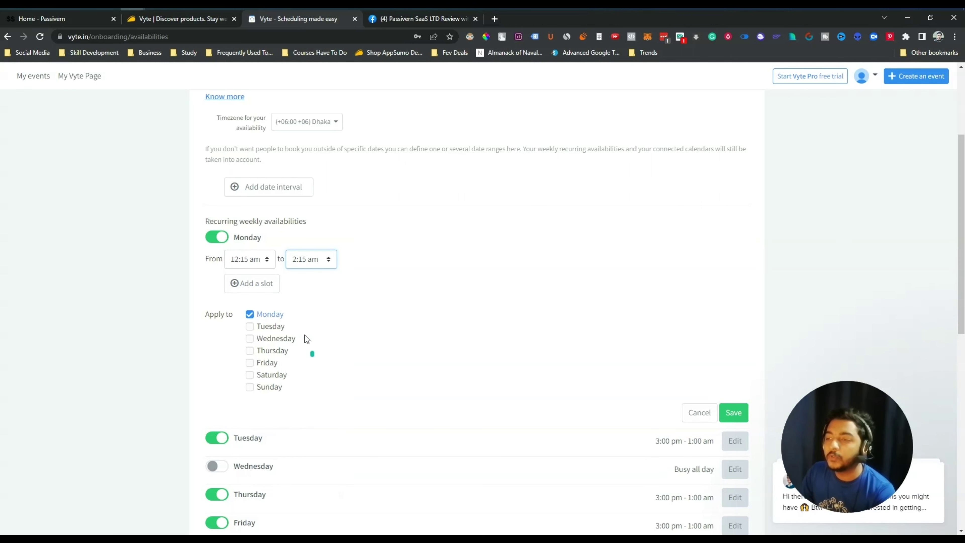
# Step: Add a second Monday availability slot running from 5:00 am to 7:30 pm
pyautogui.click(261, 286)
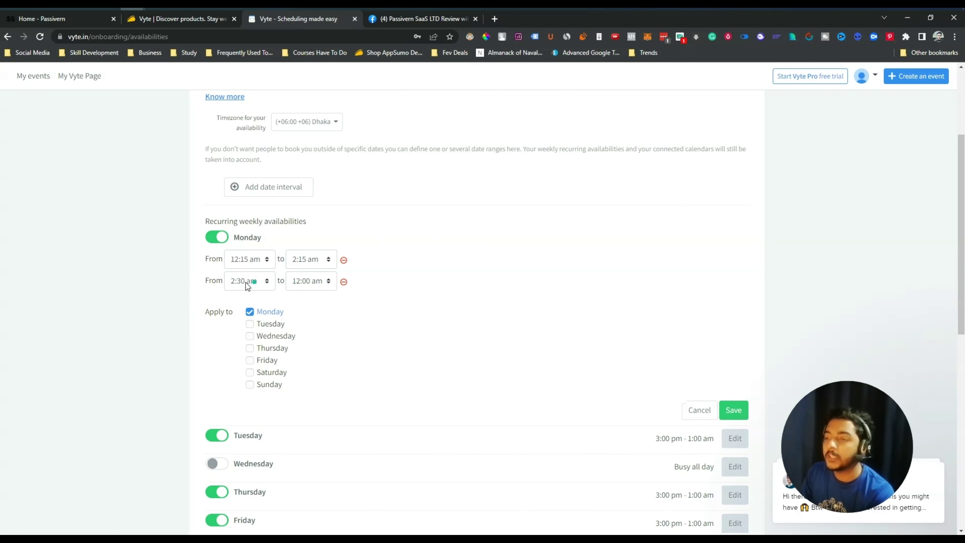
pyautogui.click(249, 284)
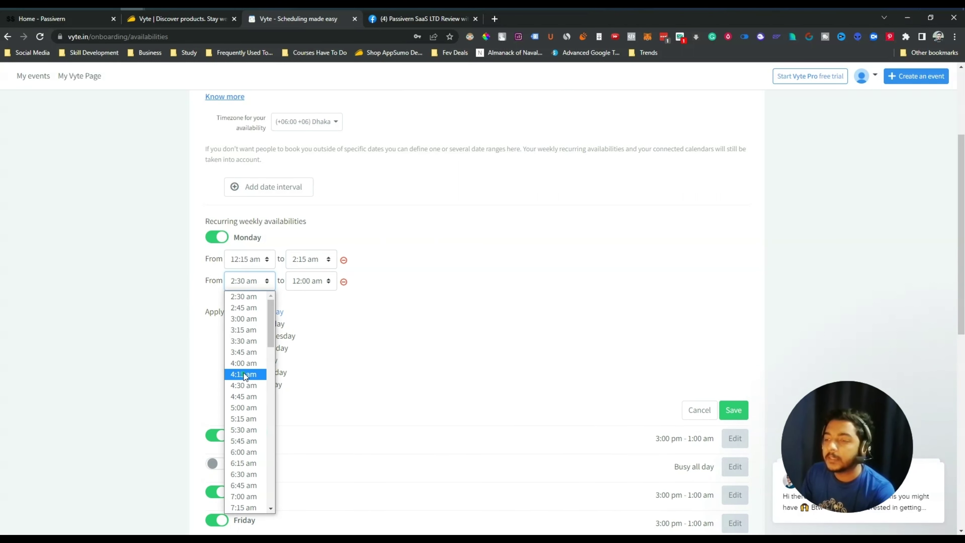
pyautogui.click(242, 409)
pyautogui.click(308, 276)
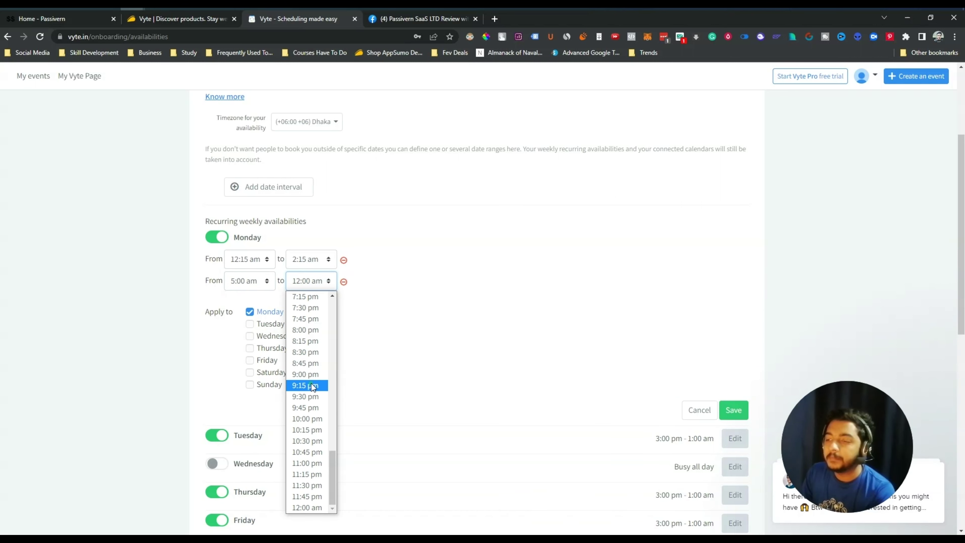
pyautogui.click(299, 309)
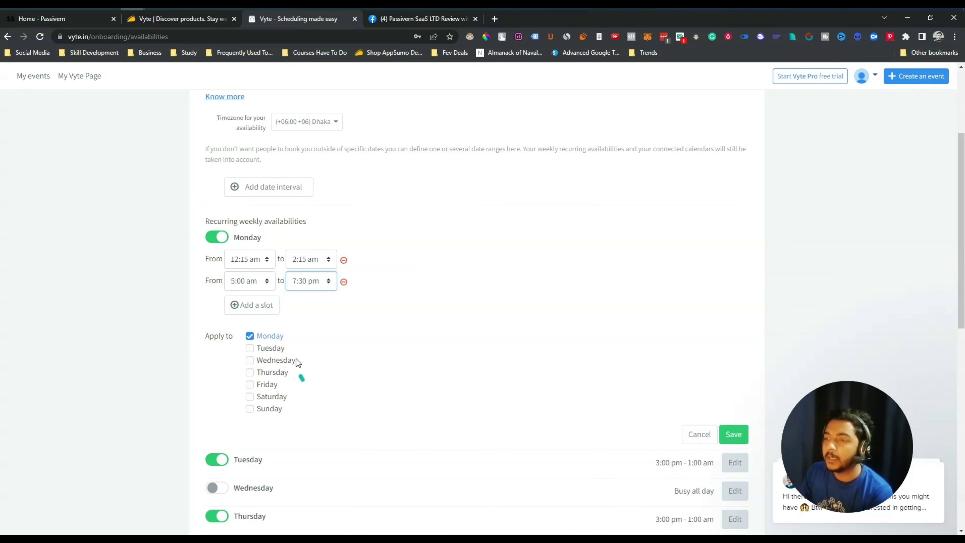
# Step: Check the timezone choices offered for the availability and close the list
pyautogui.scroll(3, 283, 385)
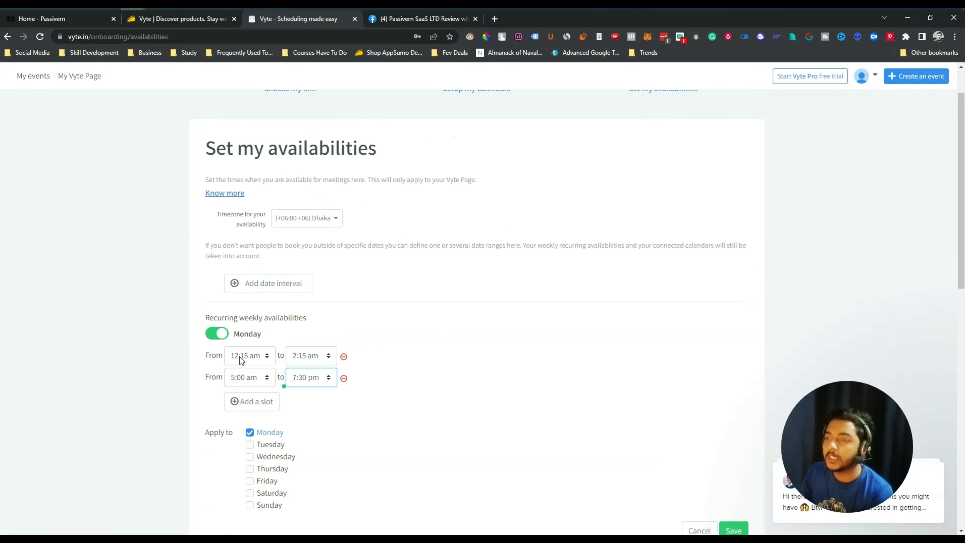
pyautogui.click(329, 225)
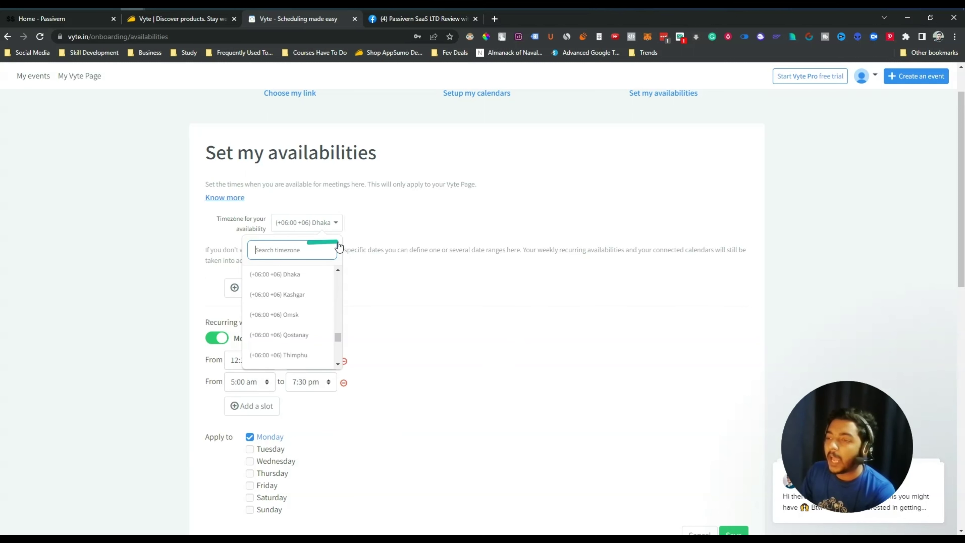
pyautogui.click(308, 224)
pyautogui.click(263, 291)
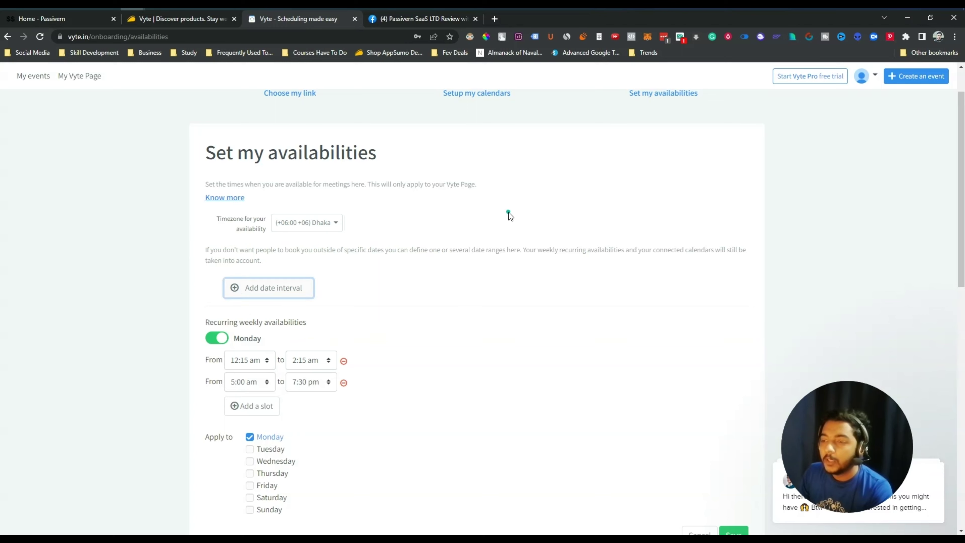
# Step: Save Monday's edited availability slots and review the recurring weekly schedule
pyautogui.scroll(-5, 508, 212)
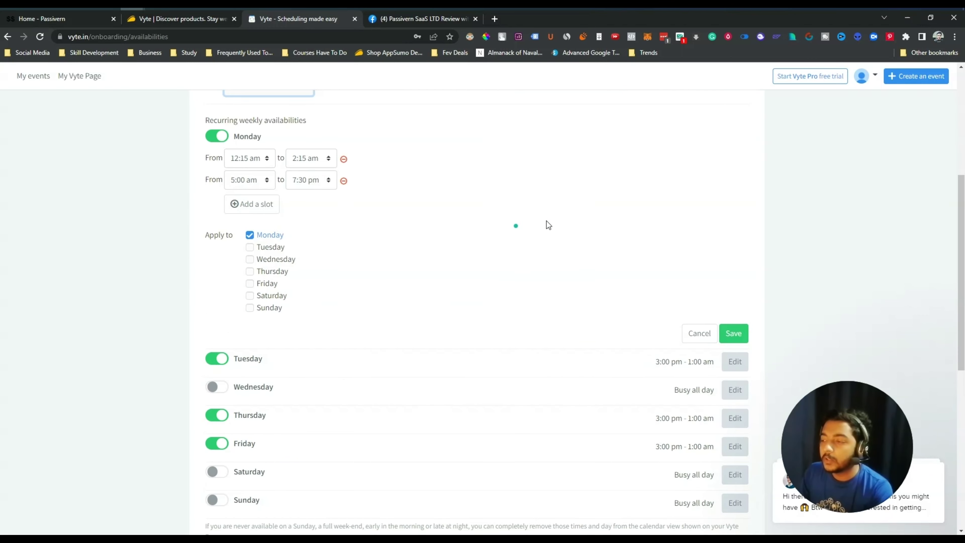
pyautogui.click(743, 332)
pyautogui.scroll(5, 385, 325)
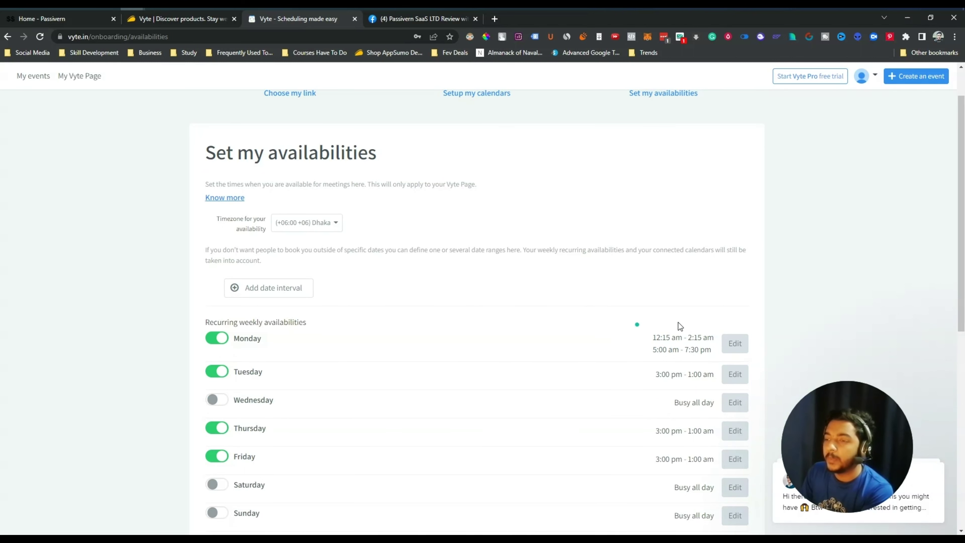
pyautogui.scroll(-4, 251, 293)
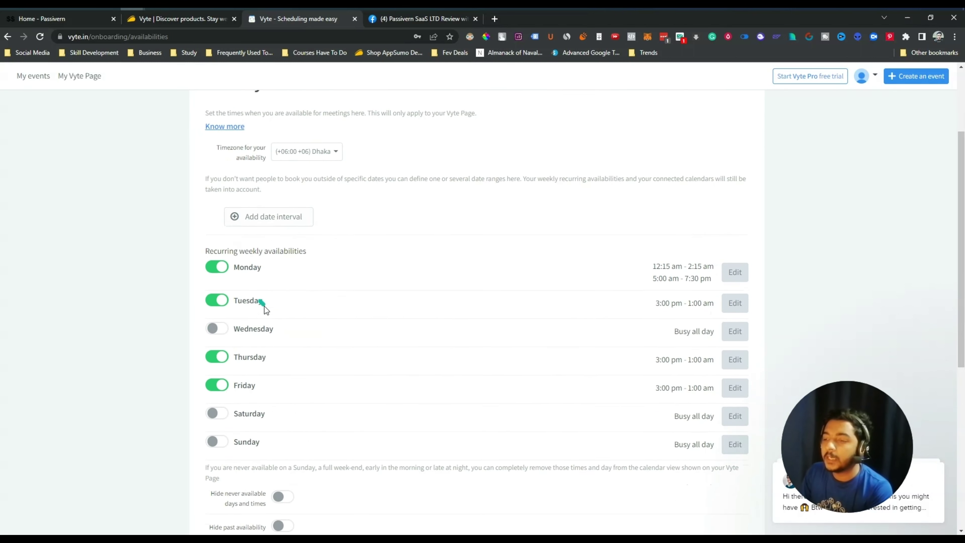
pyautogui.scroll(5, 279, 328)
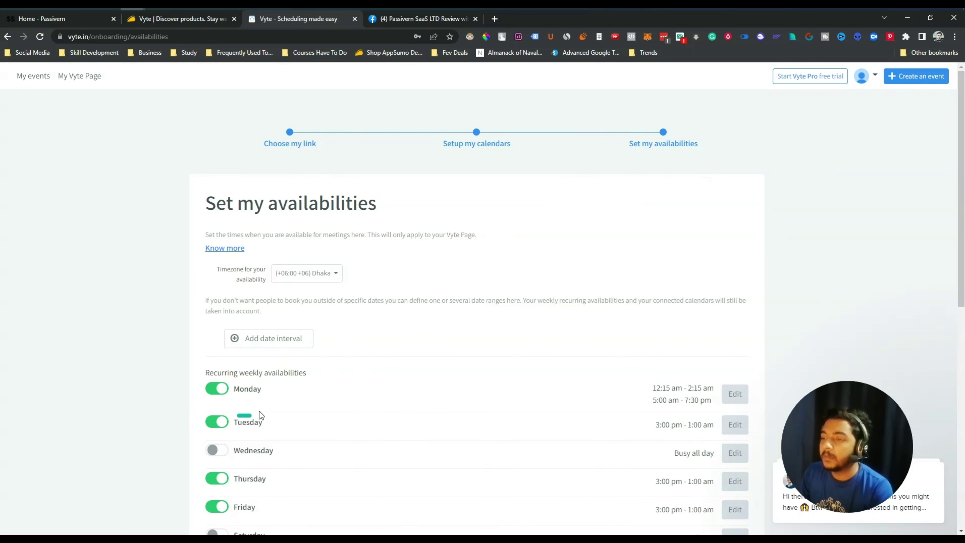
# Step: Enable hiding never available days and times, hiding past availability, and preventing bookings for today
pyautogui.scroll(-6, 410, 362)
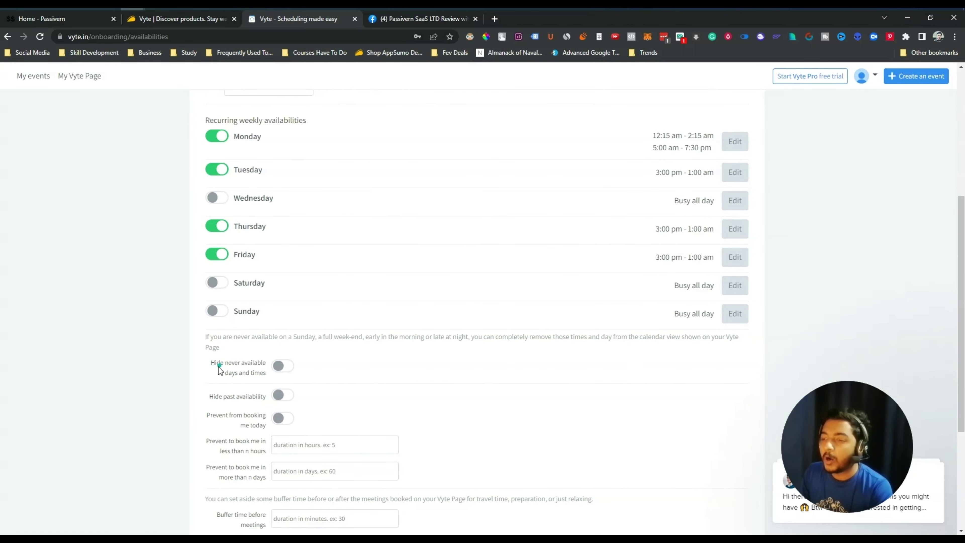
pyautogui.click(281, 365)
pyautogui.scroll(-3, 281, 371)
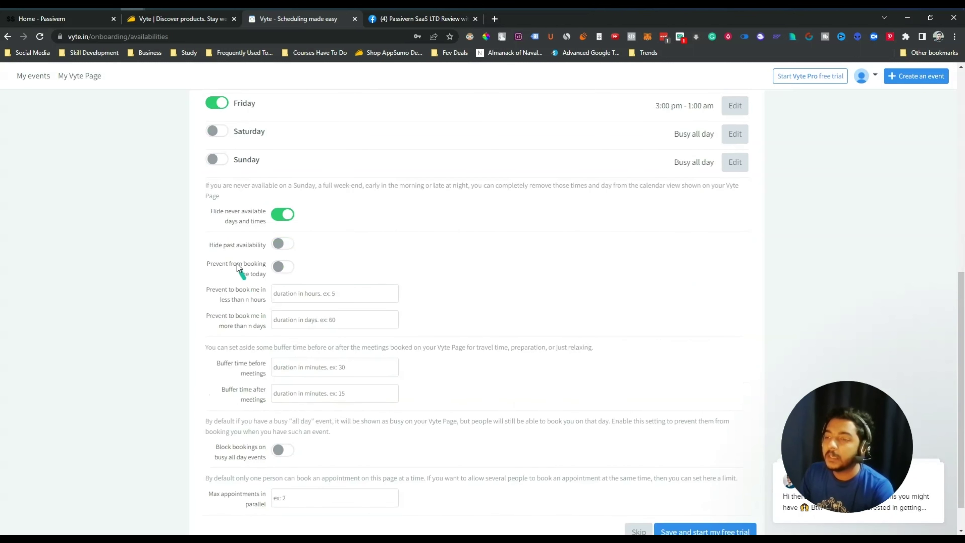
pyautogui.click(284, 248)
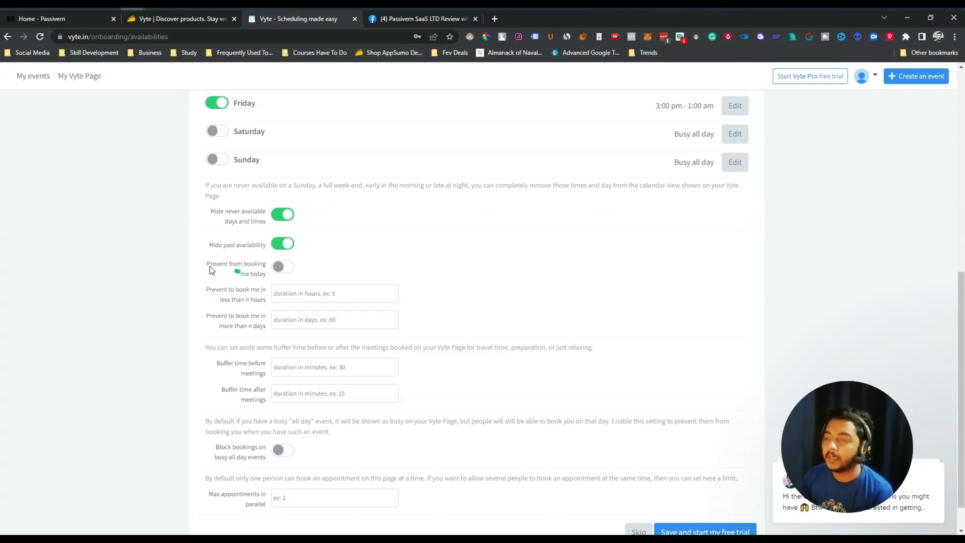
pyautogui.click(283, 268)
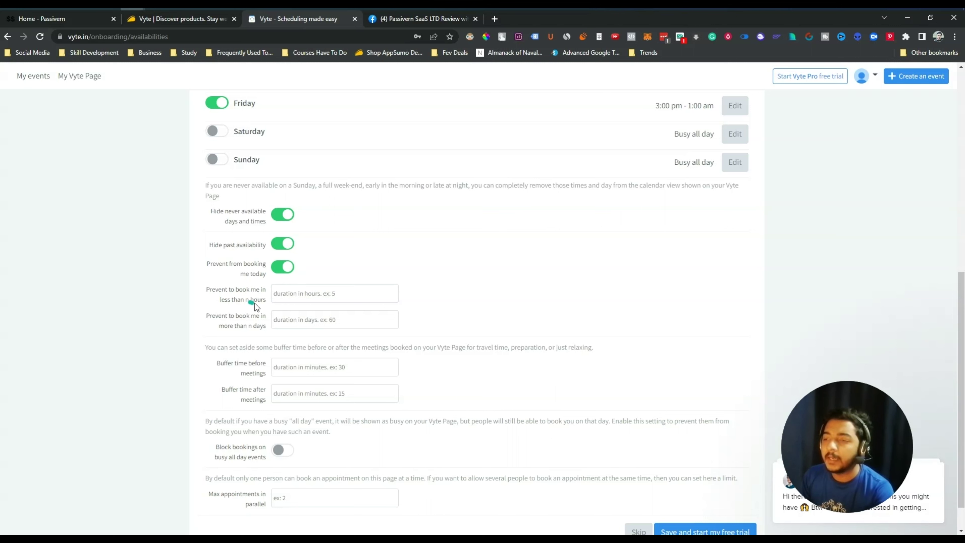
# Step: Prevent bookings in less than 2 hours and in more than 30 days
pyautogui.click(302, 298)
pyautogui.write('3')
pyautogui.press('BackSpace')
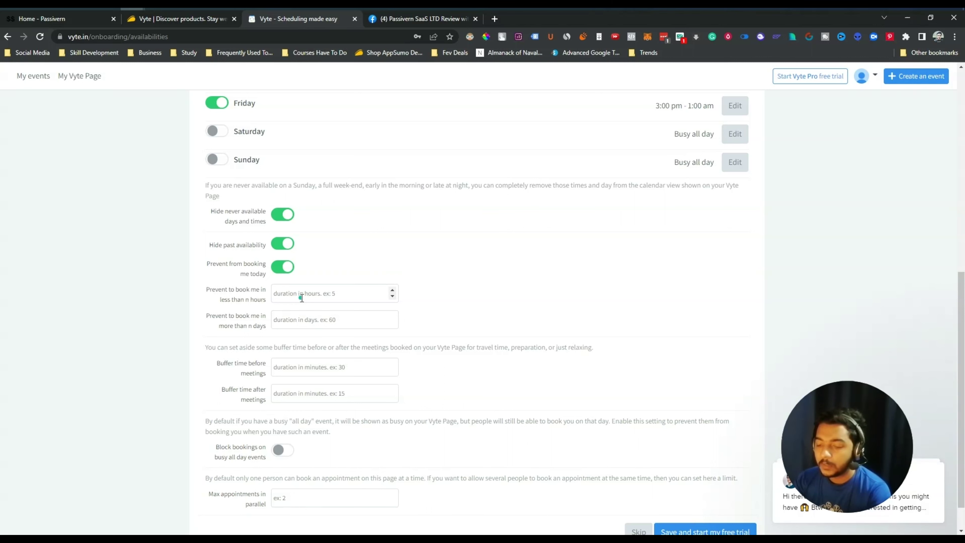
pyautogui.write('2')
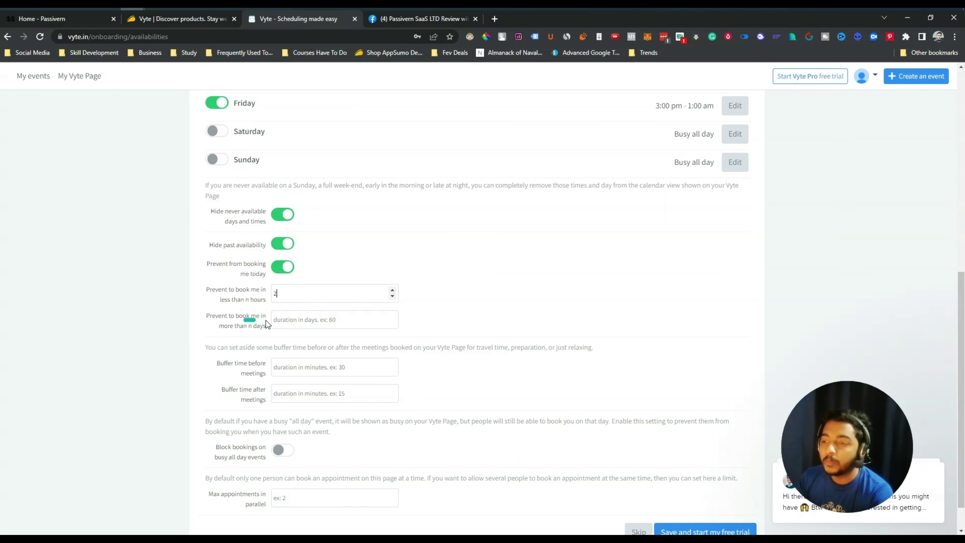
pyautogui.click(287, 323)
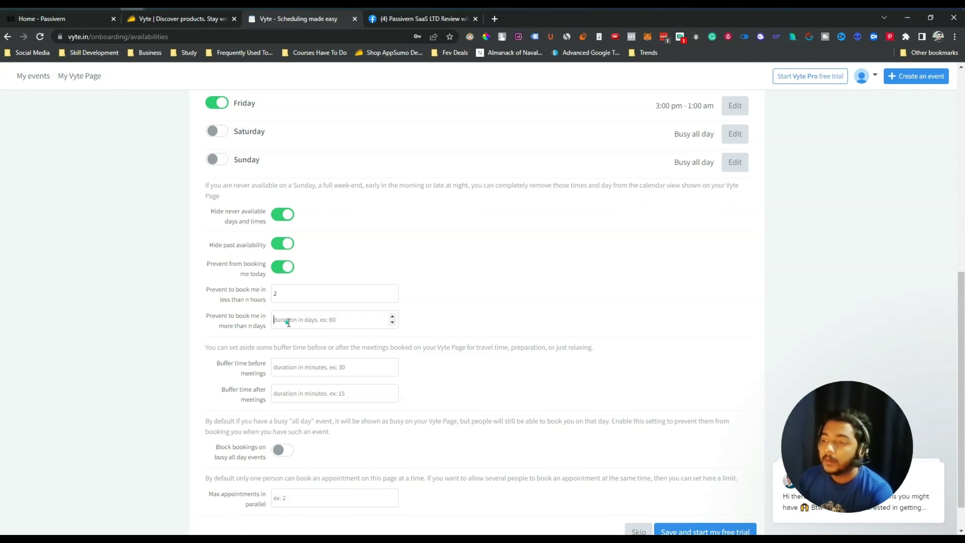
pyautogui.write('30')
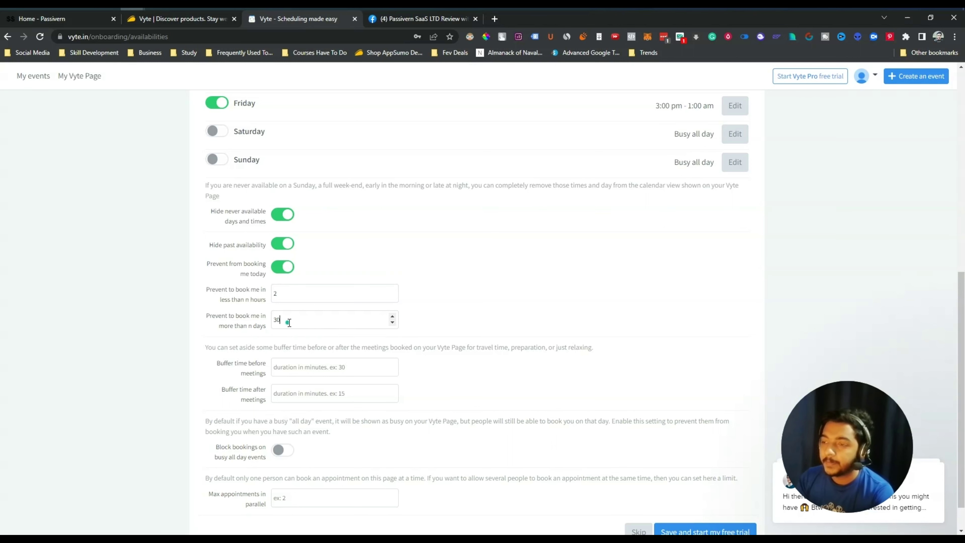
# Step: Set the buffer time to 5 minutes both before and after meetings
pyautogui.scroll(-1, 213, 361)
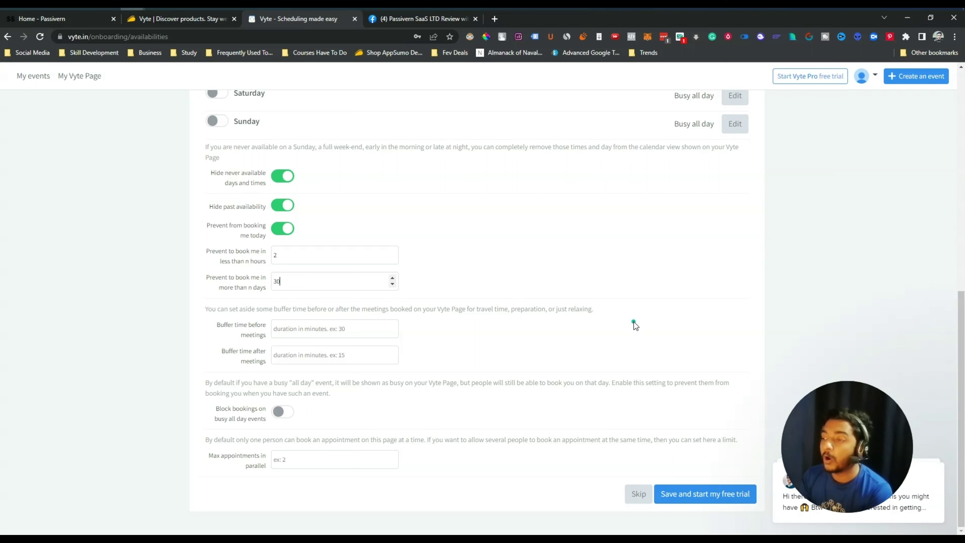
pyautogui.click(337, 330)
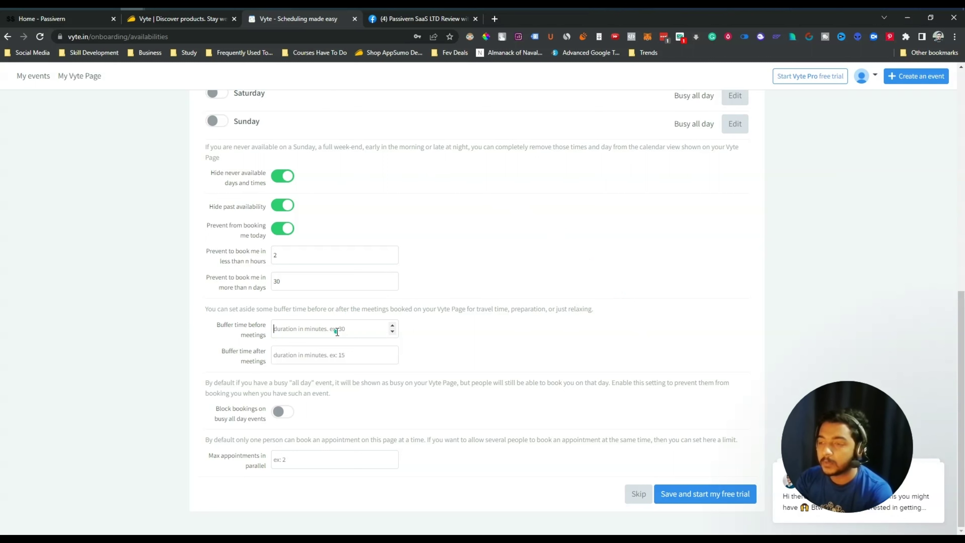
pyautogui.write('5')
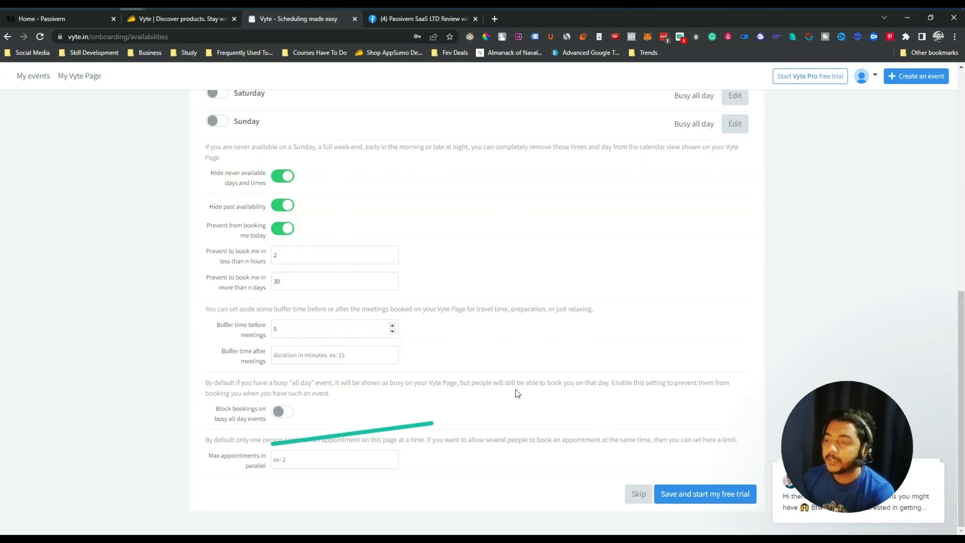
pyautogui.click(307, 357)
pyautogui.write('5')
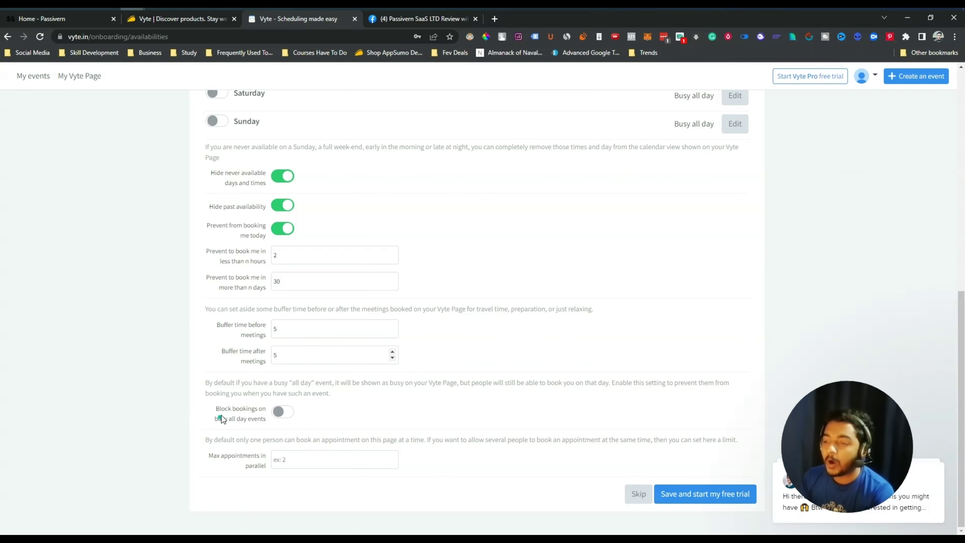
# Step: Block bookings on busy all-day events and limit parallel appointments to 3
pyautogui.click(283, 416)
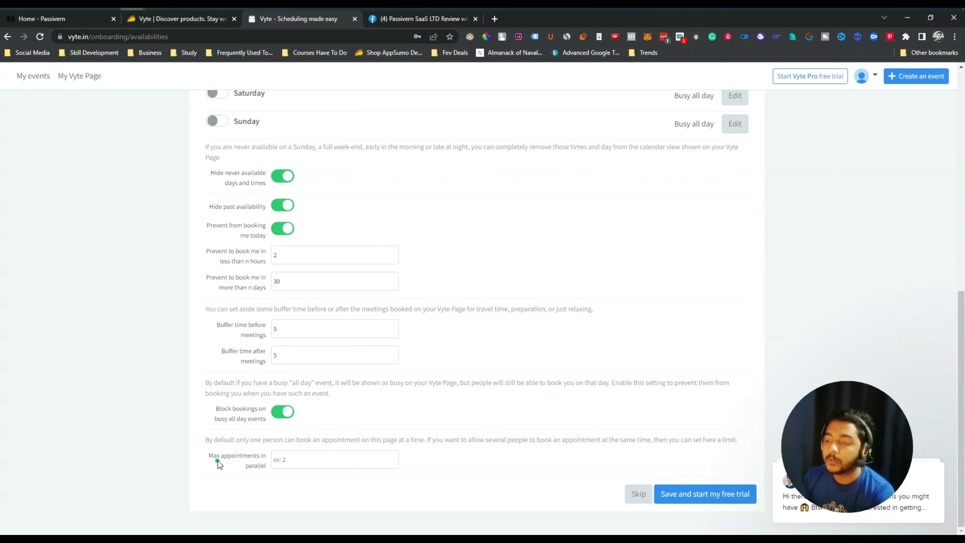
pyautogui.click(303, 464)
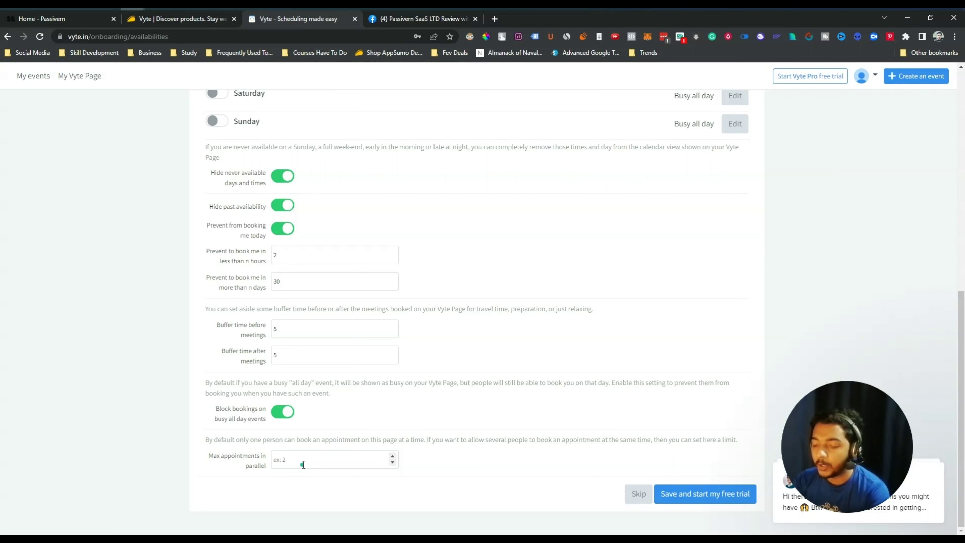
pyautogui.write('3')
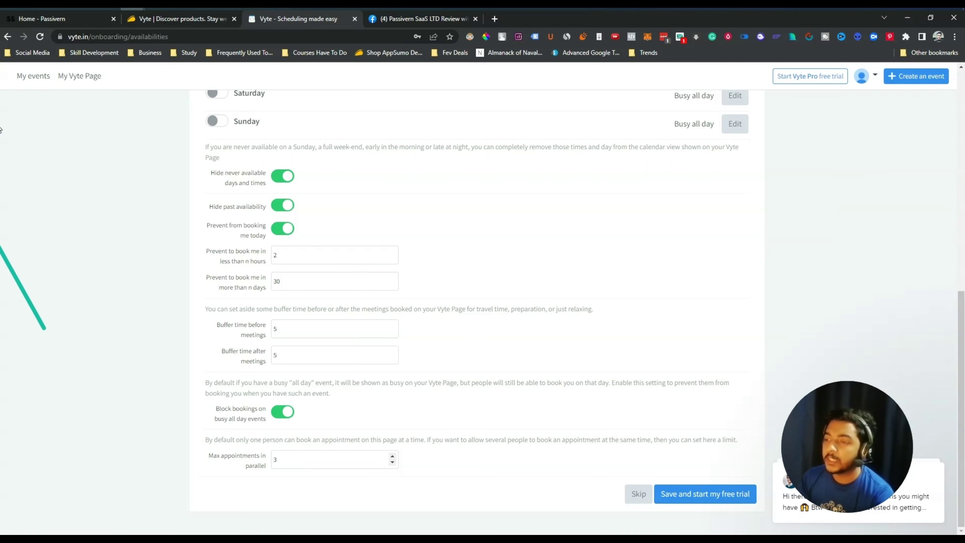
# Step: Review the completed availability settings, then save them and start the free trial
pyautogui.scroll(10, 478, 264)
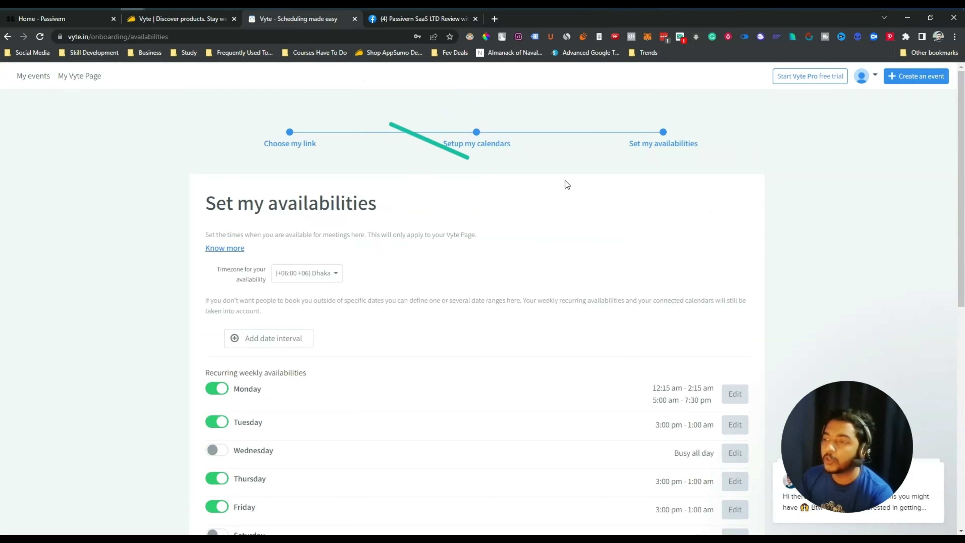
pyautogui.scroll(-10, 565, 183)
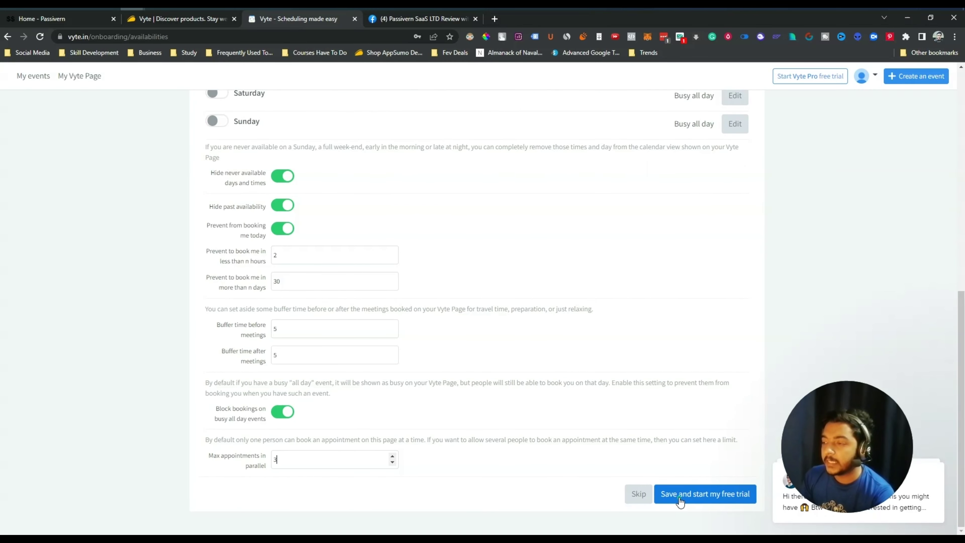
pyautogui.click(681, 501)
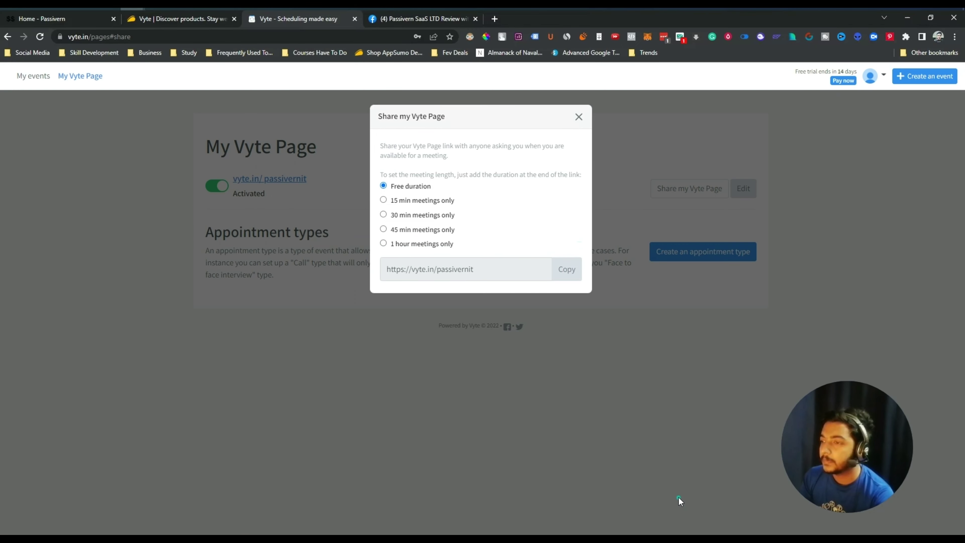
# Step: Examine the Vyte Page share link for the Free duration option
pyautogui.click(569, 281)
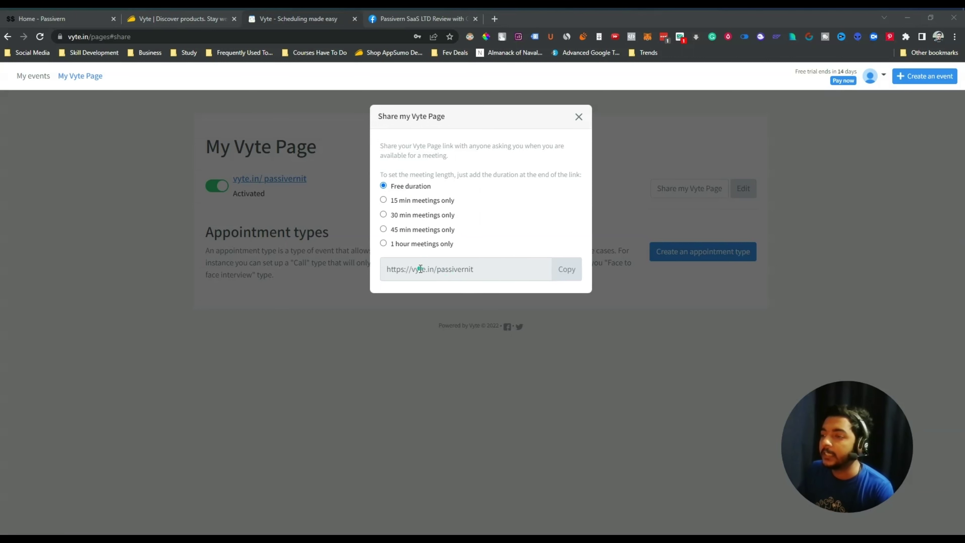
pyautogui.moveTo(420, 269); pyautogui.dragTo(462, 269)
pyautogui.click(462, 269)
pyautogui.click(397, 187)
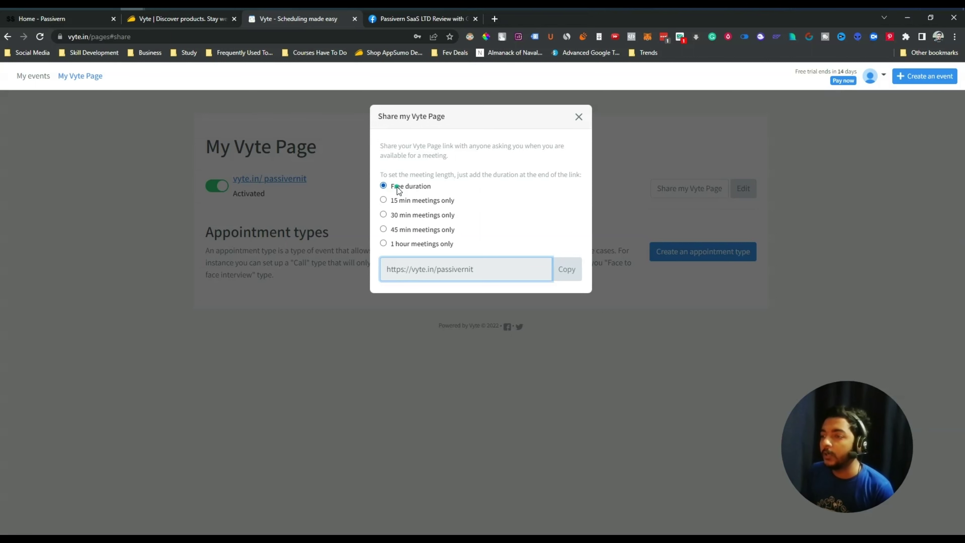
# Step: Try the 15, 30 and 45 minute and 1 hour meeting options and inspect the resulting share link
pyautogui.click(384, 201)
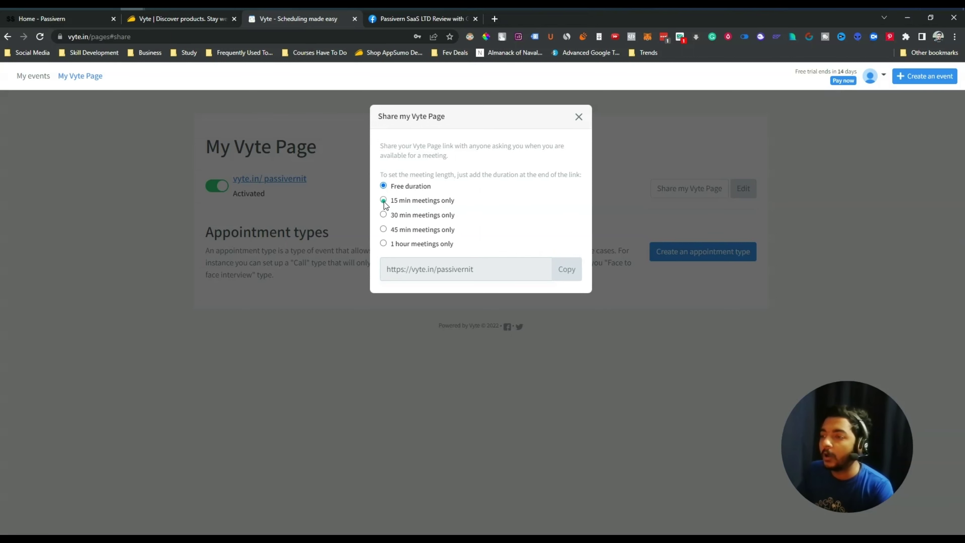
pyautogui.click(383, 214)
pyautogui.click(384, 229)
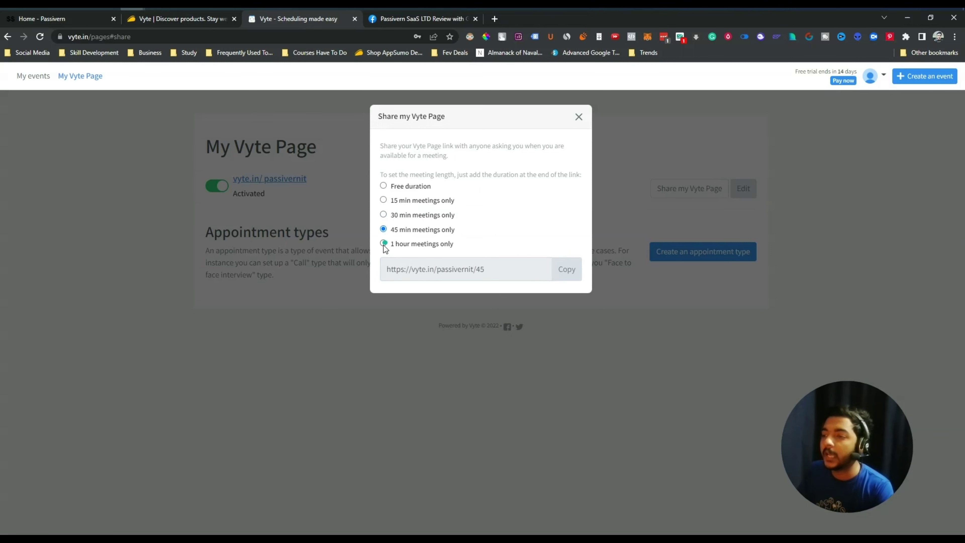
pyautogui.click(384, 243)
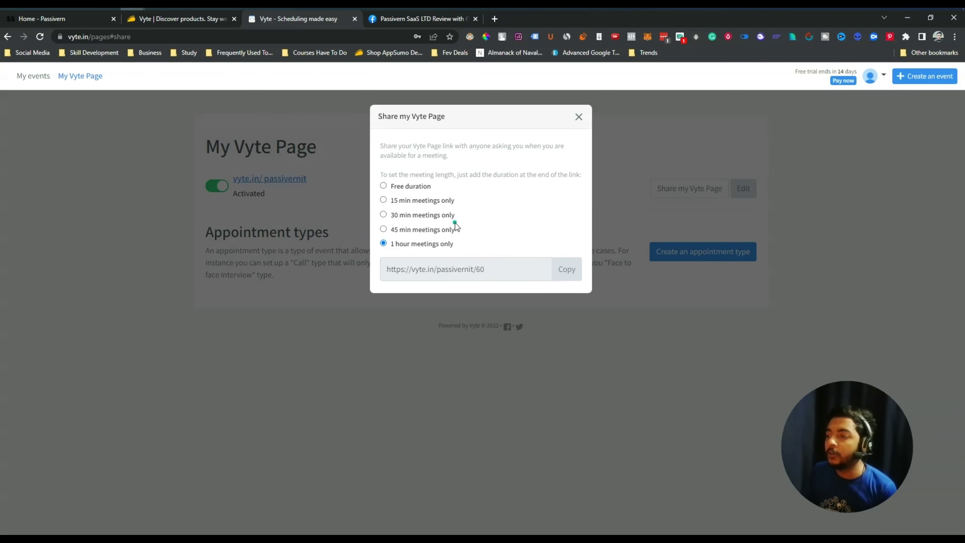
pyautogui.moveTo(437, 269); pyautogui.dragTo(490, 267)
pyautogui.click(490, 268)
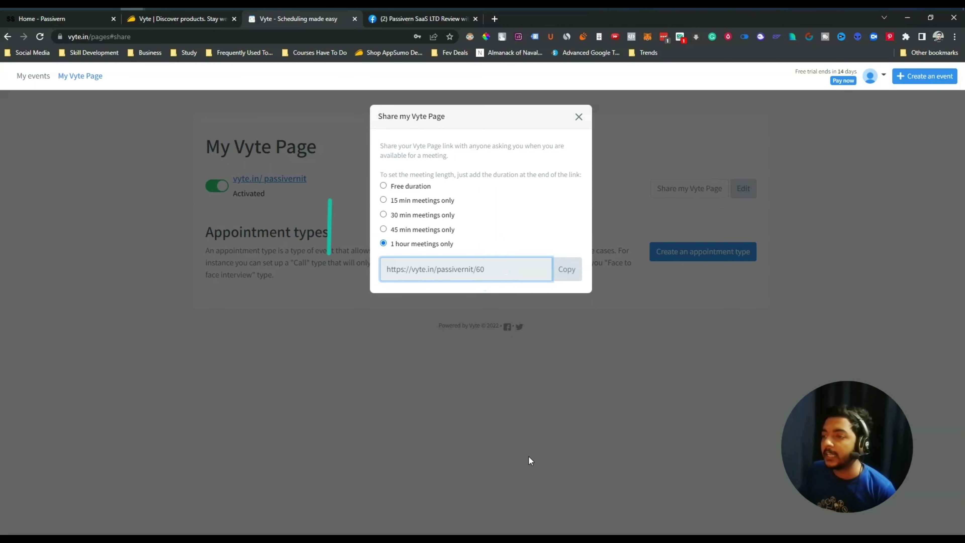
# Step: Copy the Vyte Page share link with Free duration selected and close the sharing dialog
pyautogui.click(383, 186)
pyautogui.click(574, 269)
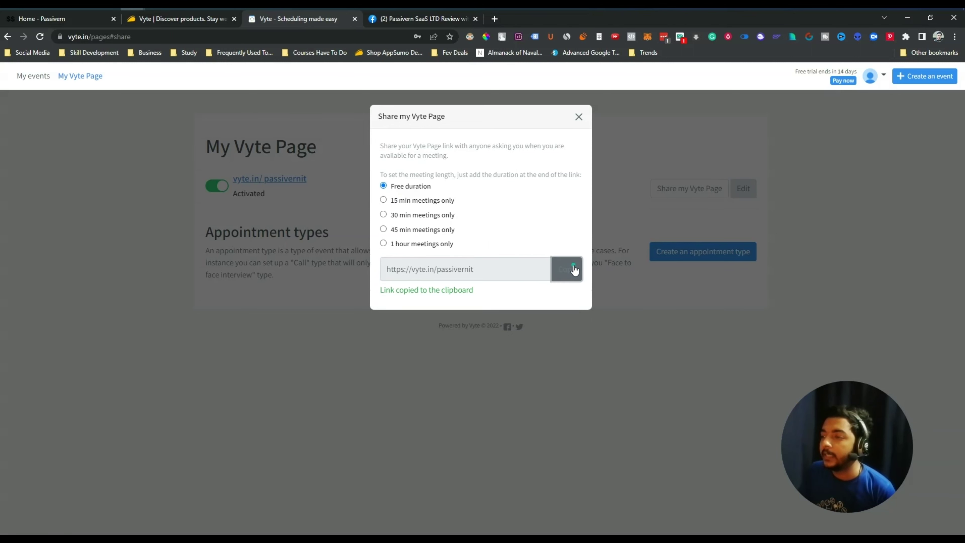
pyautogui.click(579, 116)
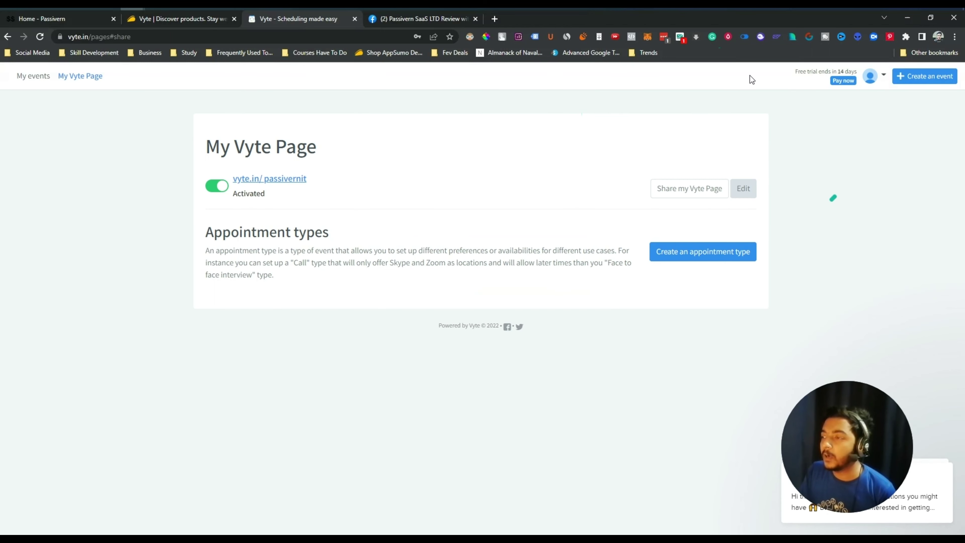
# Step: Load the copied Vyte Page link in a new incognito window and review the page's description text
pyautogui.click(955, 36)
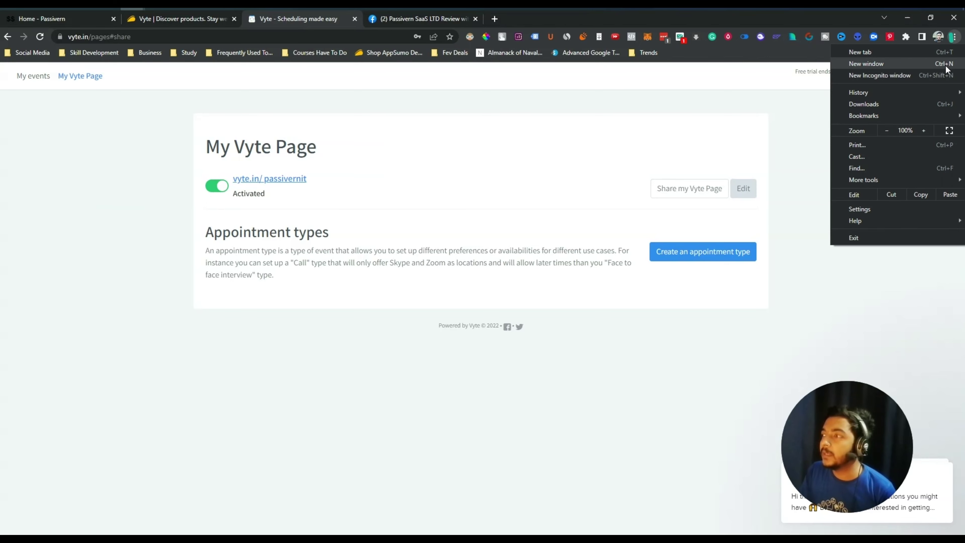
pyautogui.click(911, 75)
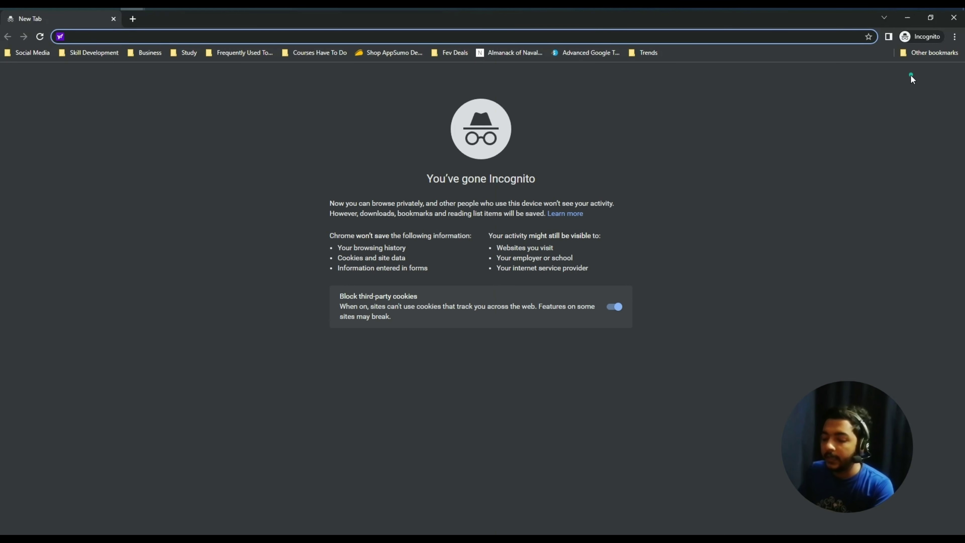
pyautogui.hotkey('ctrl', 'v')
pyautogui.press('Return')
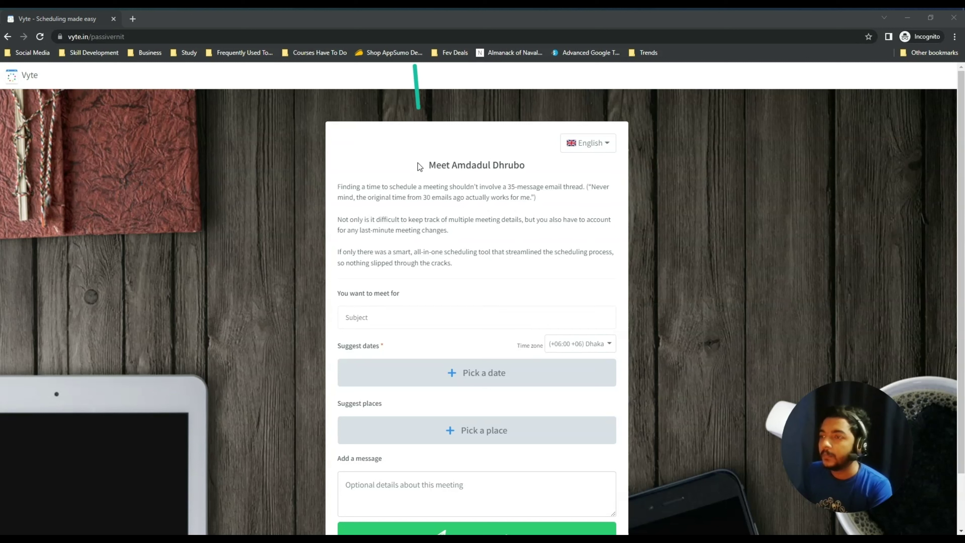
pyautogui.moveTo(353, 187); pyautogui.dragTo(501, 269)
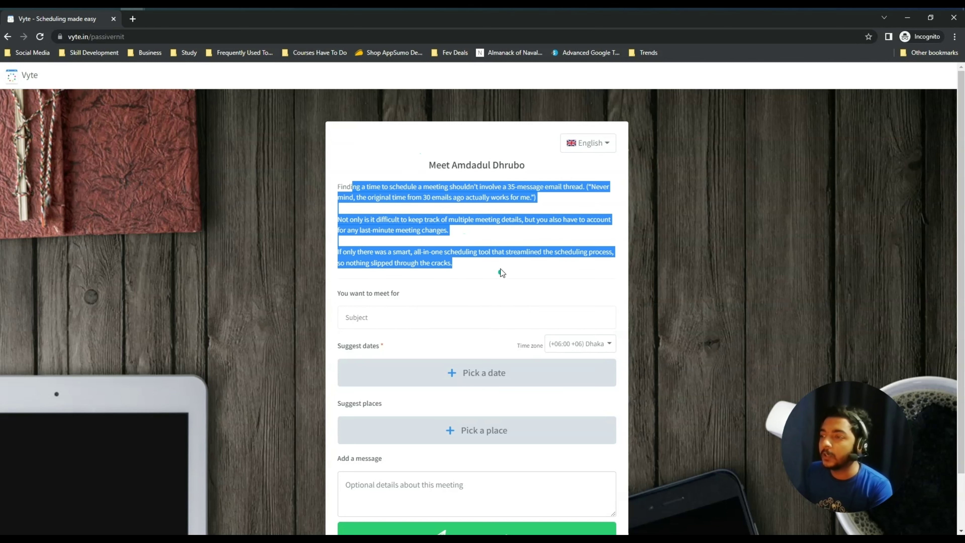
# Step: Switch the booking page language to Português and inspect the description and form labels
pyautogui.click(589, 143)
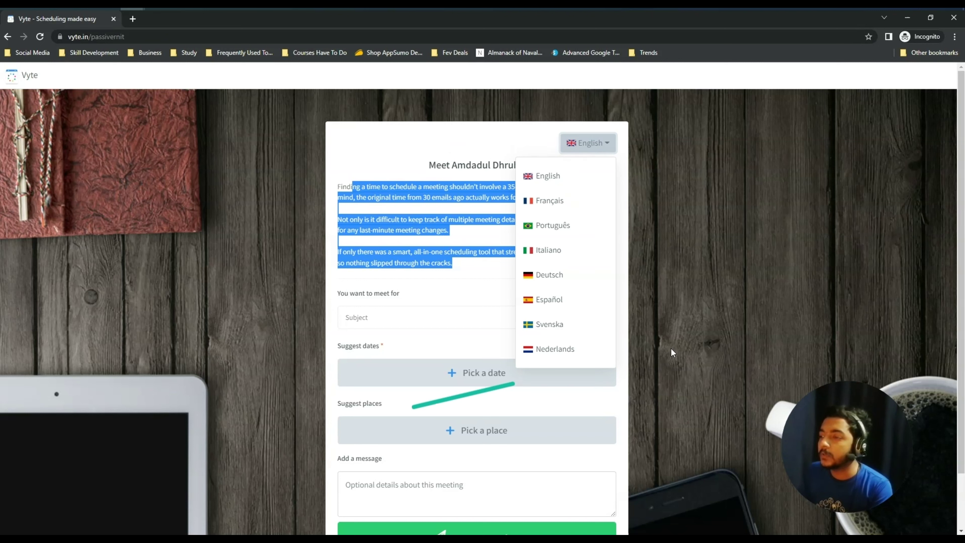
pyautogui.click(574, 234)
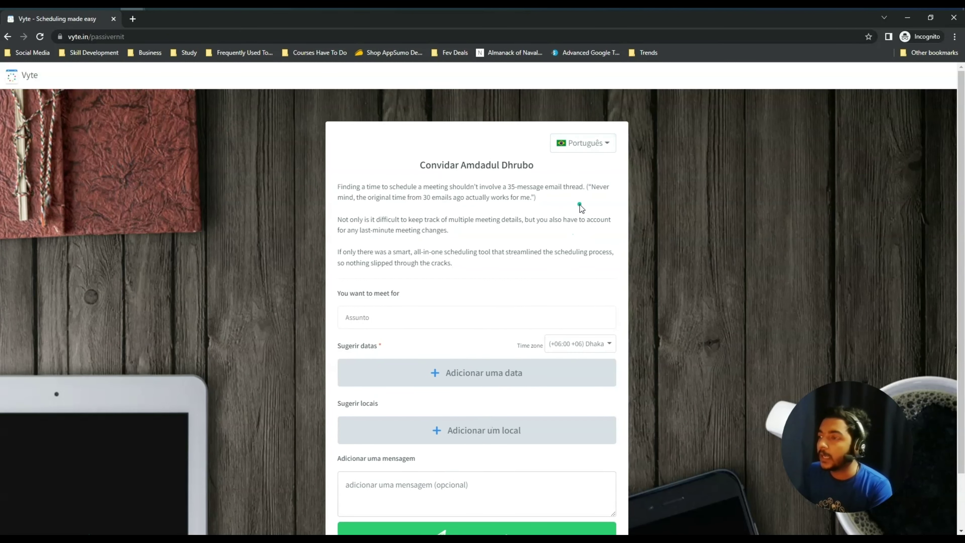
pyautogui.moveTo(336, 192); pyautogui.dragTo(457, 240)
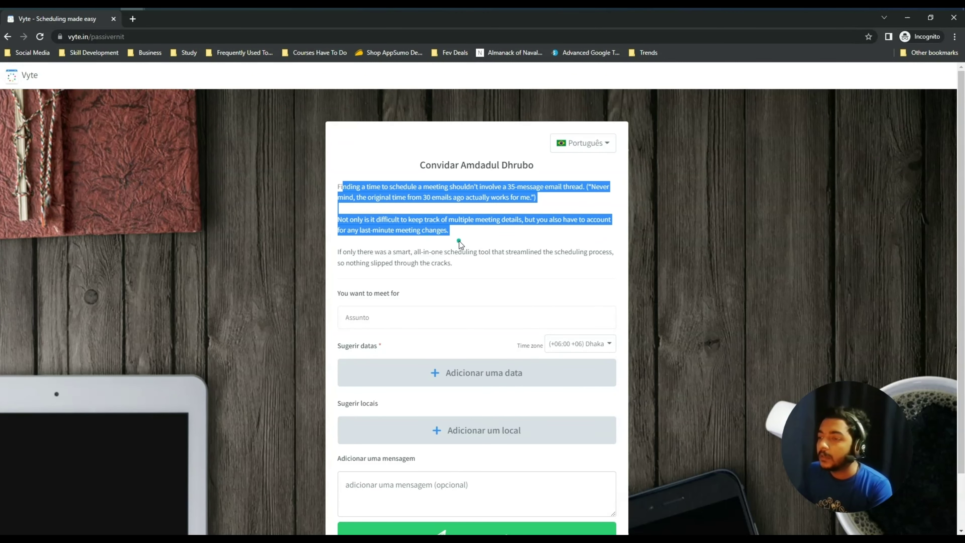
pyautogui.click(447, 281)
pyautogui.click(355, 320)
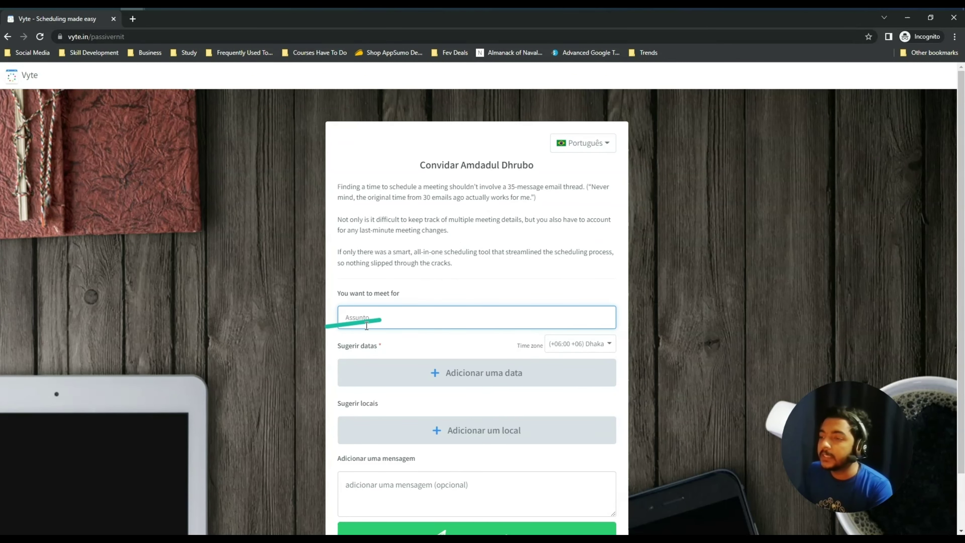
pyautogui.scroll(-2, 413, 352)
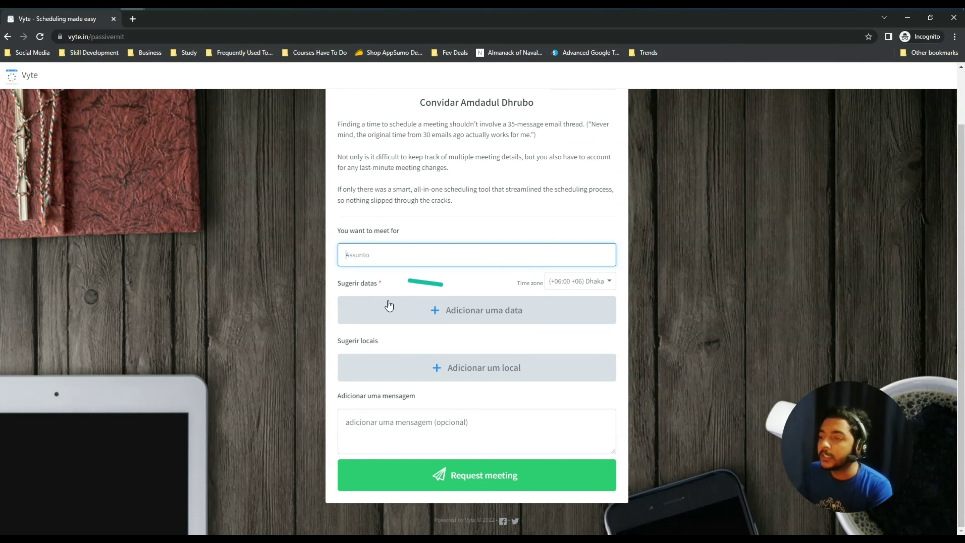
pyautogui.scroll(2, 388, 305)
# Step: Try Español as the booking page language, inspect the form and description, then return to English
pyautogui.click(587, 142)
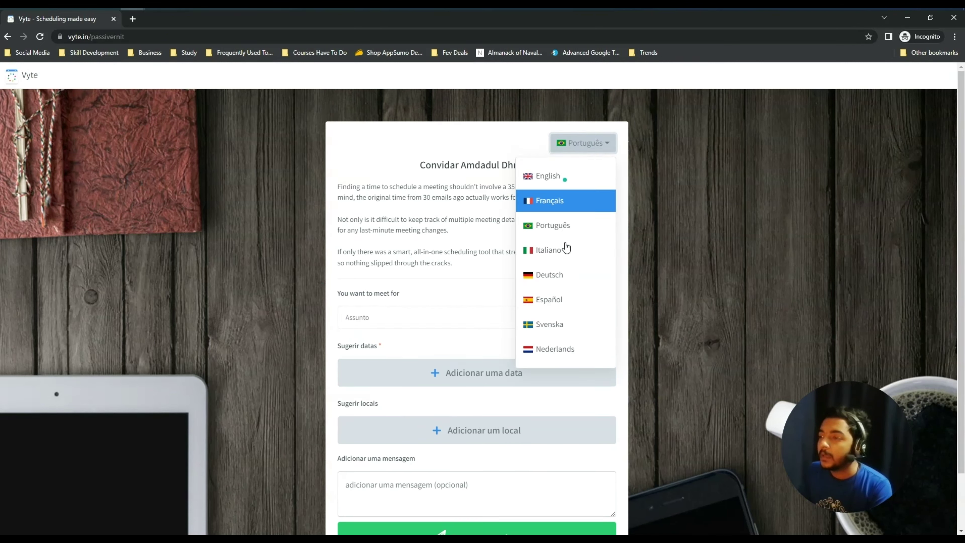
pyautogui.click(577, 305)
pyautogui.scroll(-2, 555, 258)
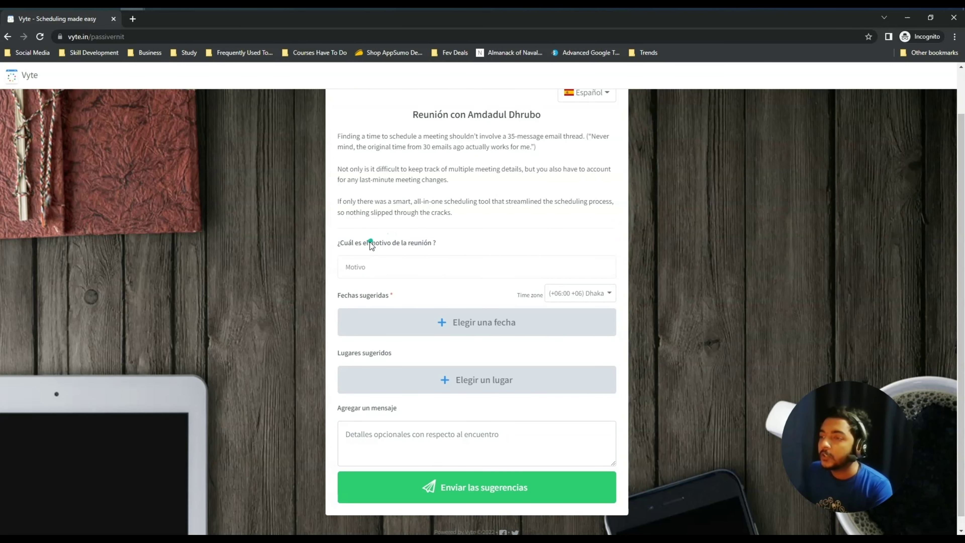
pyautogui.scroll(2, 501, 267)
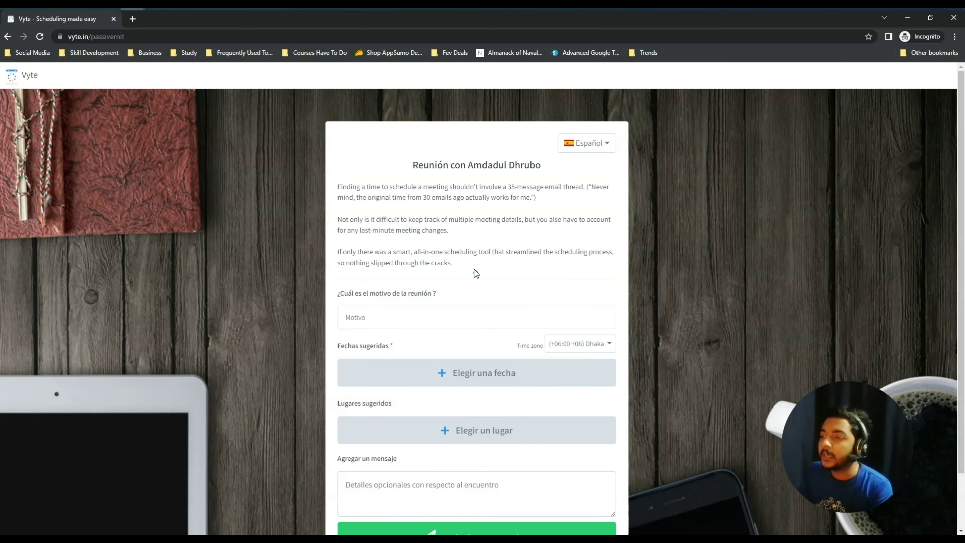
pyautogui.moveTo(470, 265); pyautogui.dragTo(341, 184)
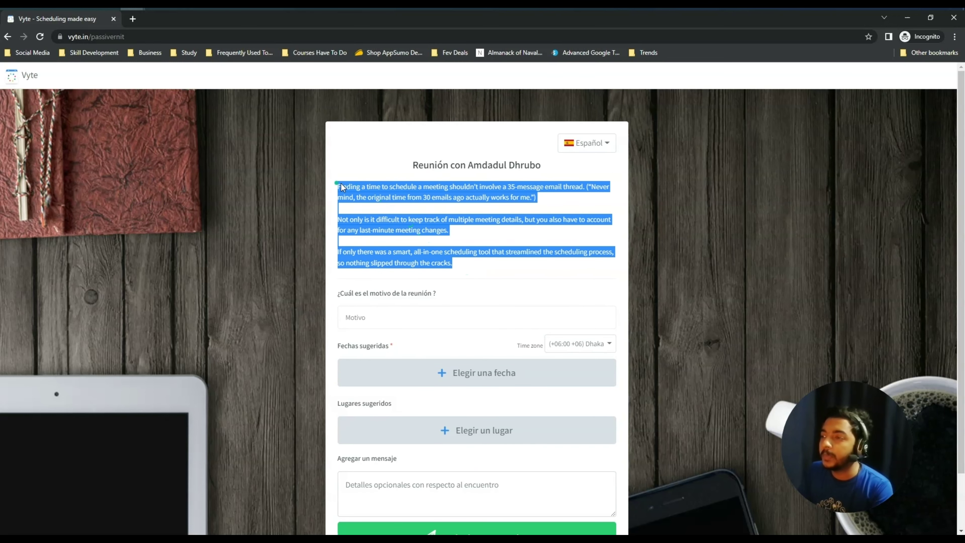
pyautogui.click(588, 142)
pyautogui.click(572, 182)
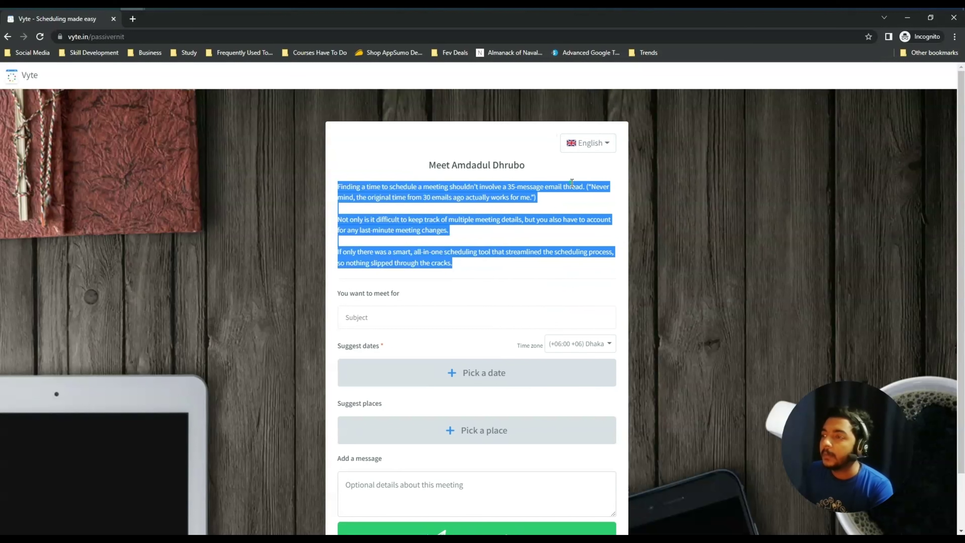
pyautogui.click(459, 232)
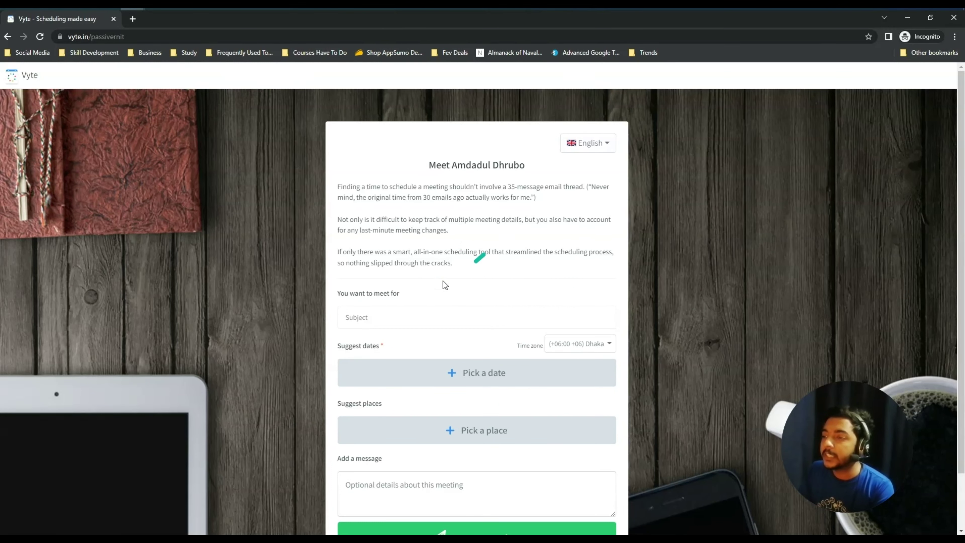
pyautogui.moveTo(451, 264); pyautogui.dragTo(336, 189)
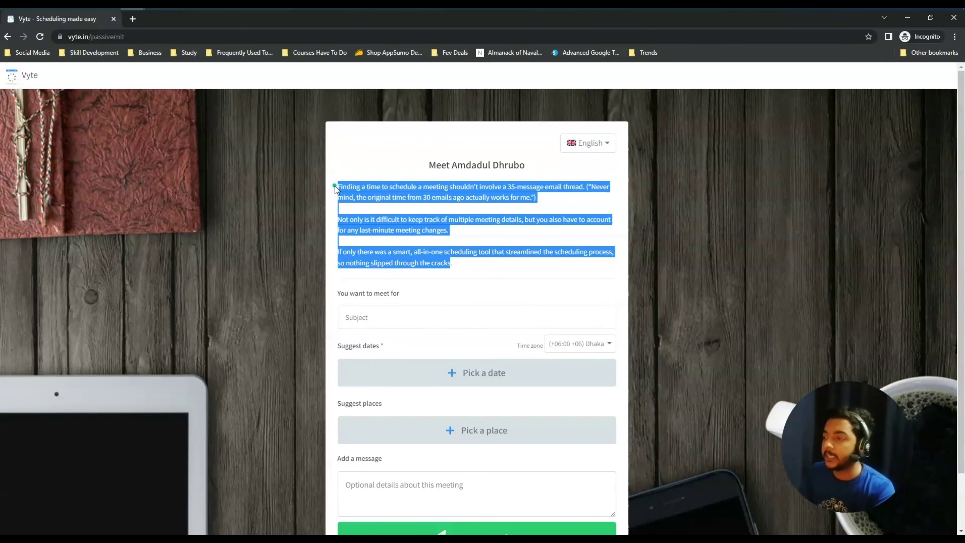
pyautogui.click(350, 198)
# Step: Enter "Have a coffee" as the meeting subject and look at the time zone choices
pyautogui.scroll(-1, 456, 263)
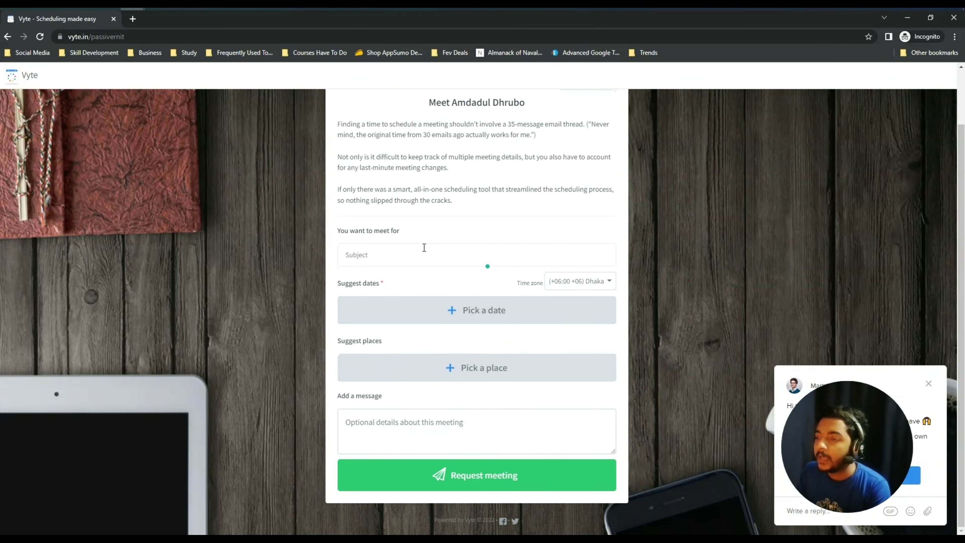
pyautogui.click(402, 247)
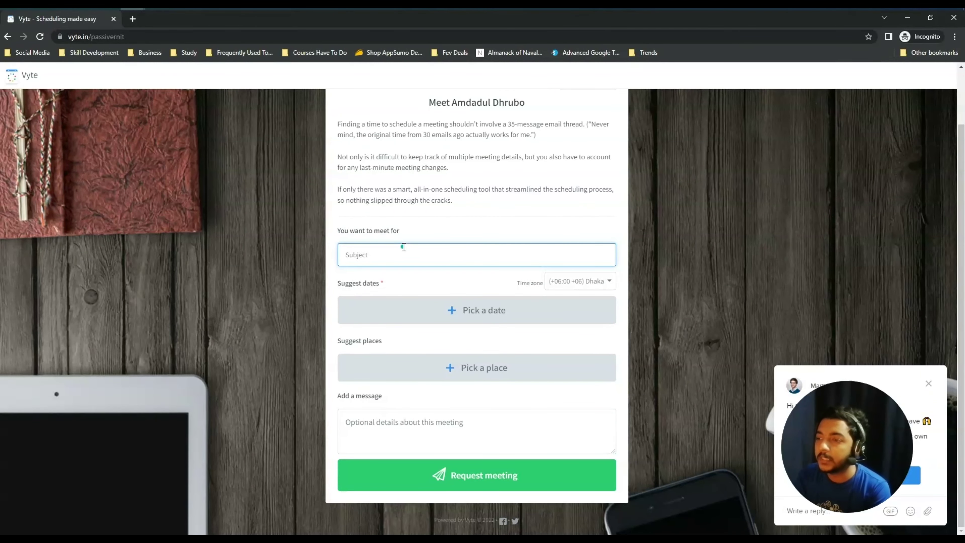
pyautogui.write('Have a coffee')
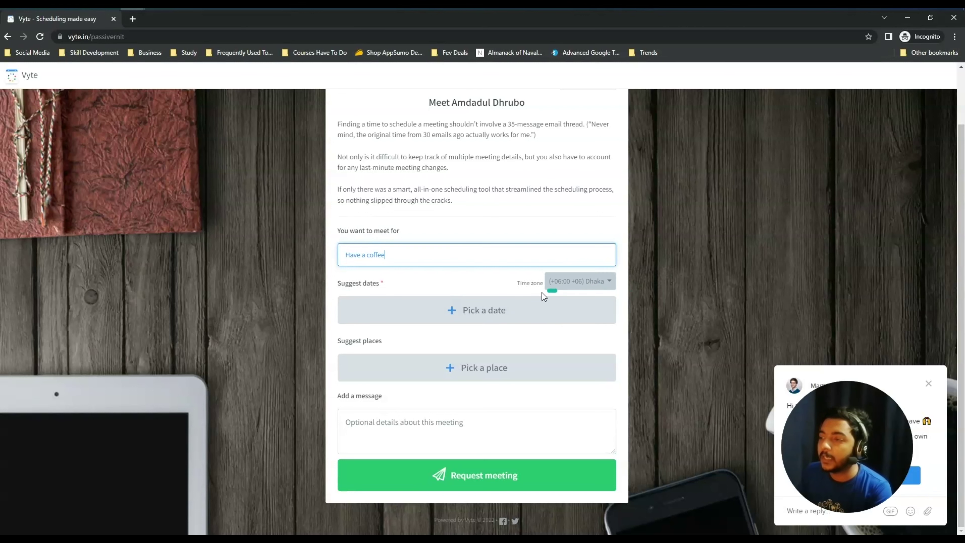
pyautogui.click(601, 284)
pyautogui.click(533, 227)
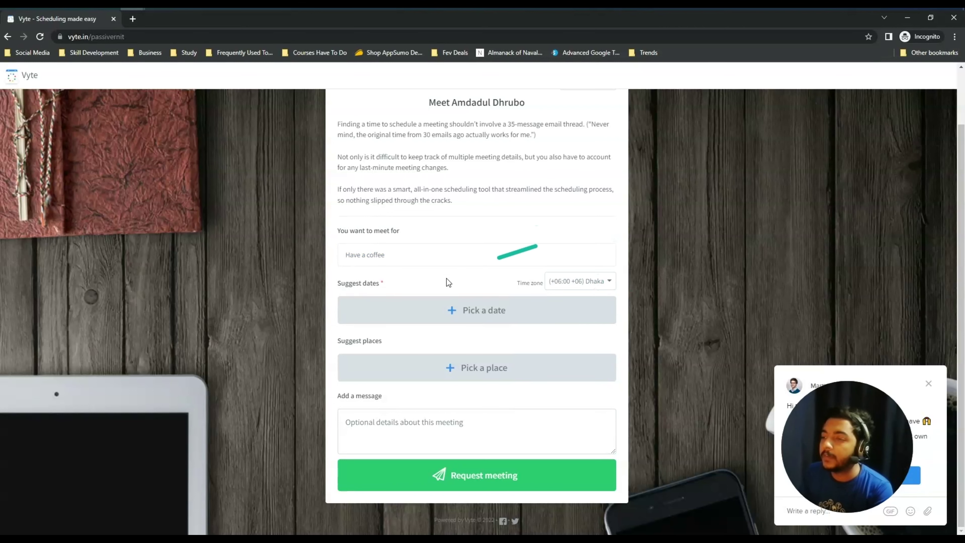
# Step: Open the calendar for suggesting dates and check the host's availability on April 19 to 22, 2022
pyautogui.click(475, 314)
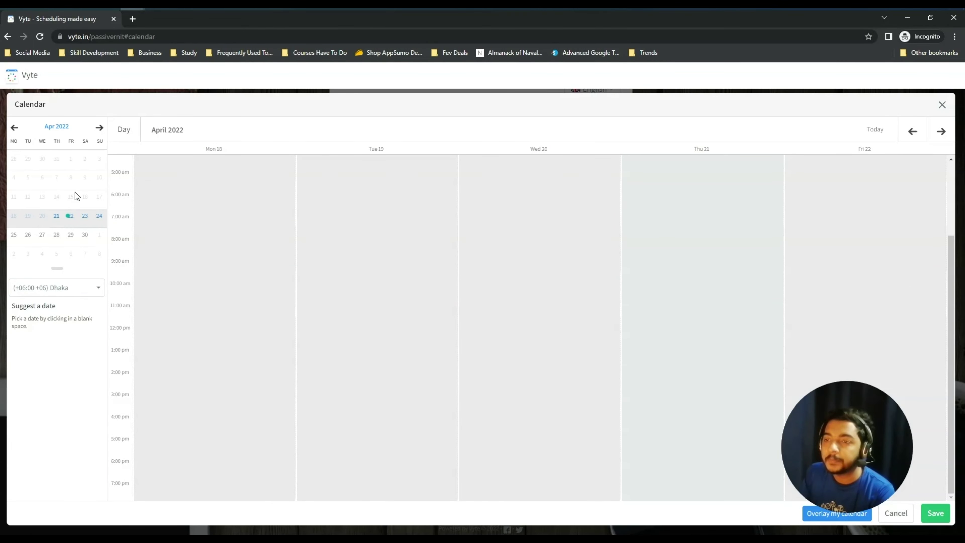
pyautogui.click(196, 223)
pyautogui.click(378, 309)
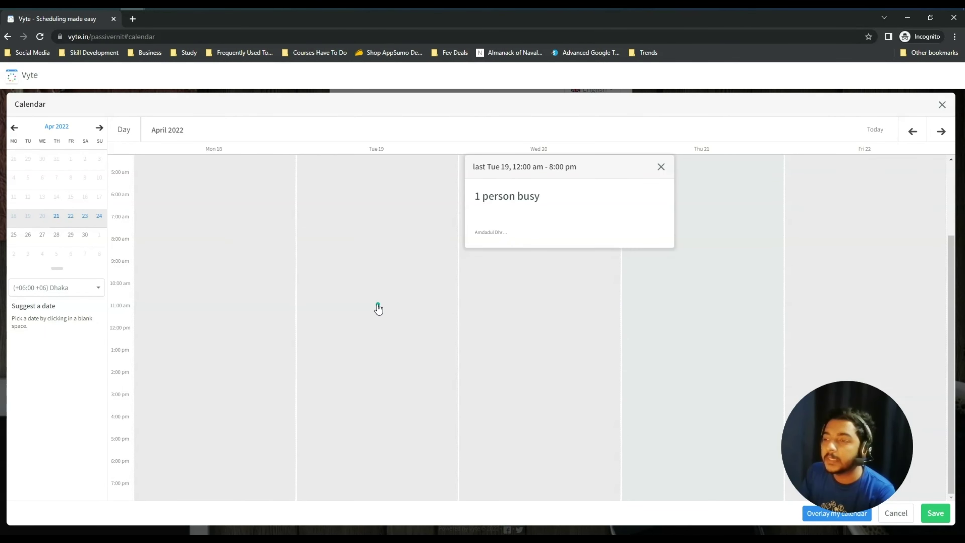
pyautogui.click(515, 309)
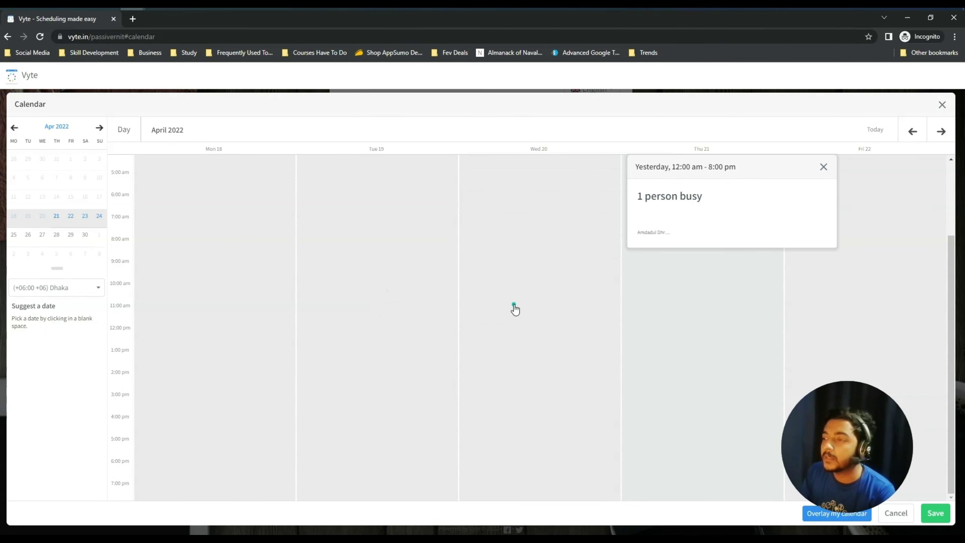
pyautogui.click(682, 299)
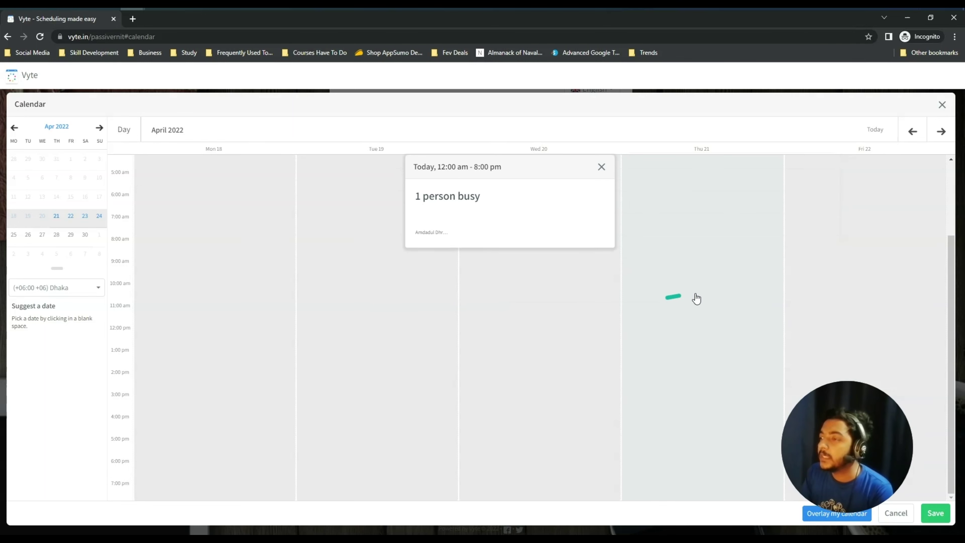
pyautogui.click(856, 233)
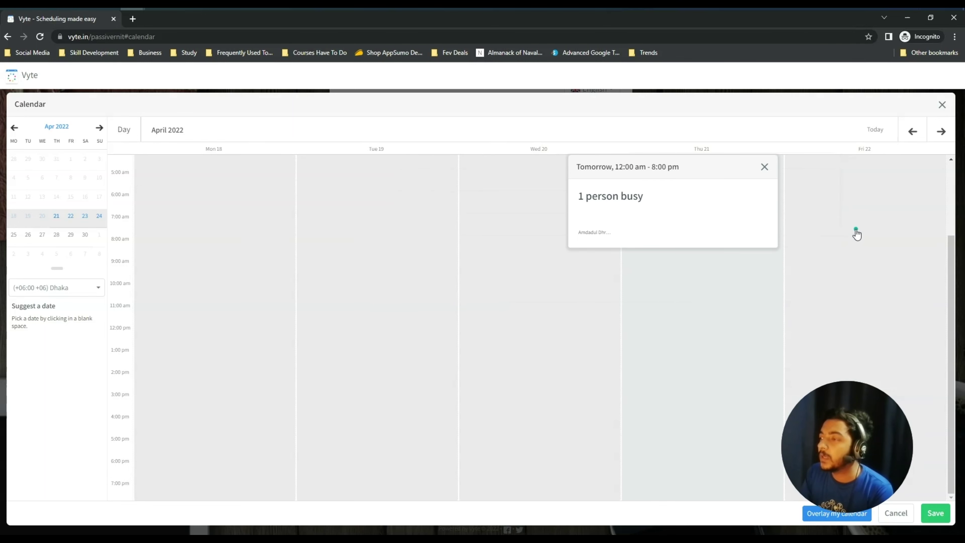
pyautogui.click(851, 253)
pyautogui.click(860, 269)
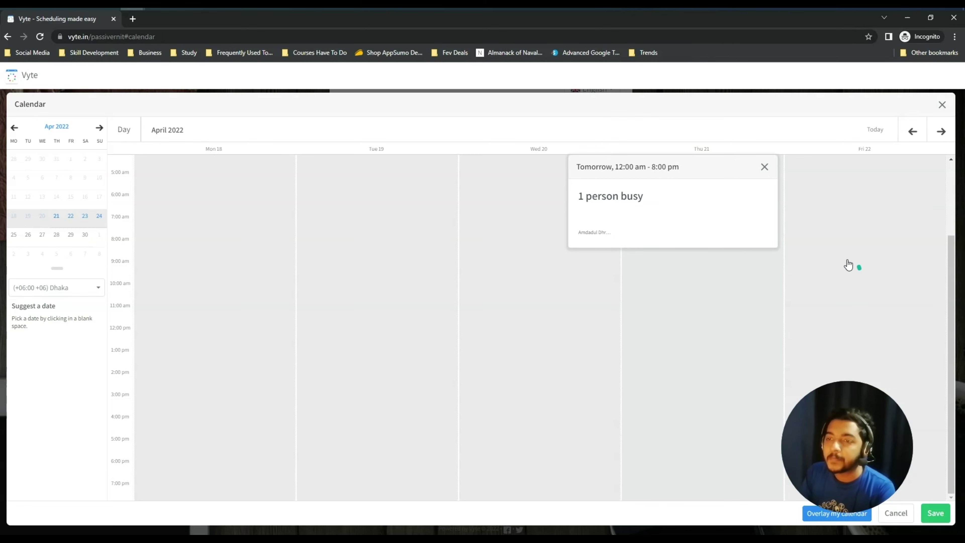
pyautogui.moveTo(901, 410); pyautogui.dragTo(625, 388)
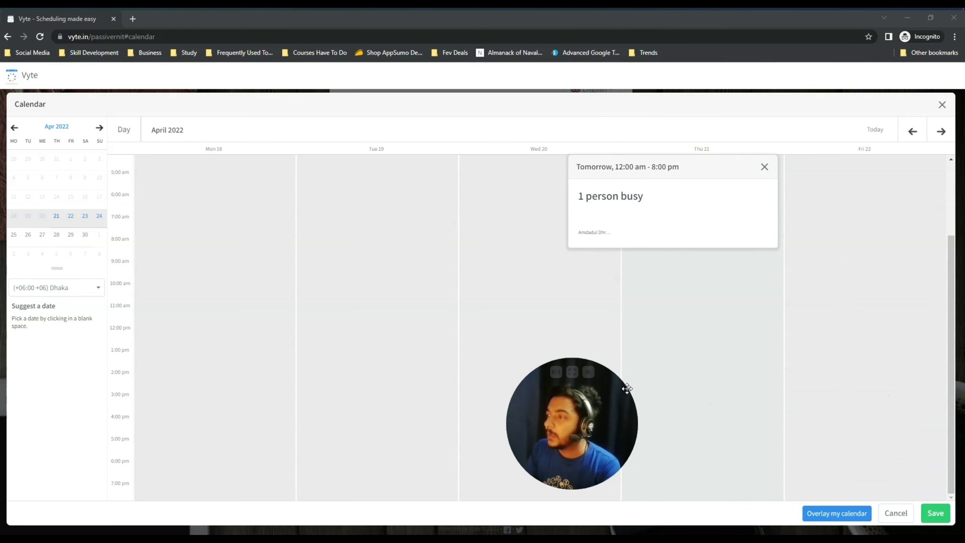
pyautogui.click(869, 327)
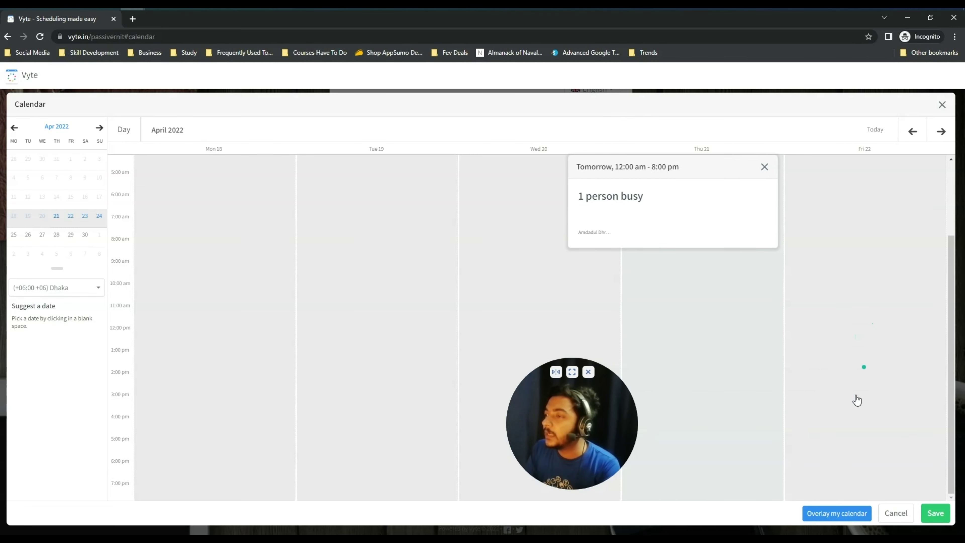
pyautogui.click(851, 410)
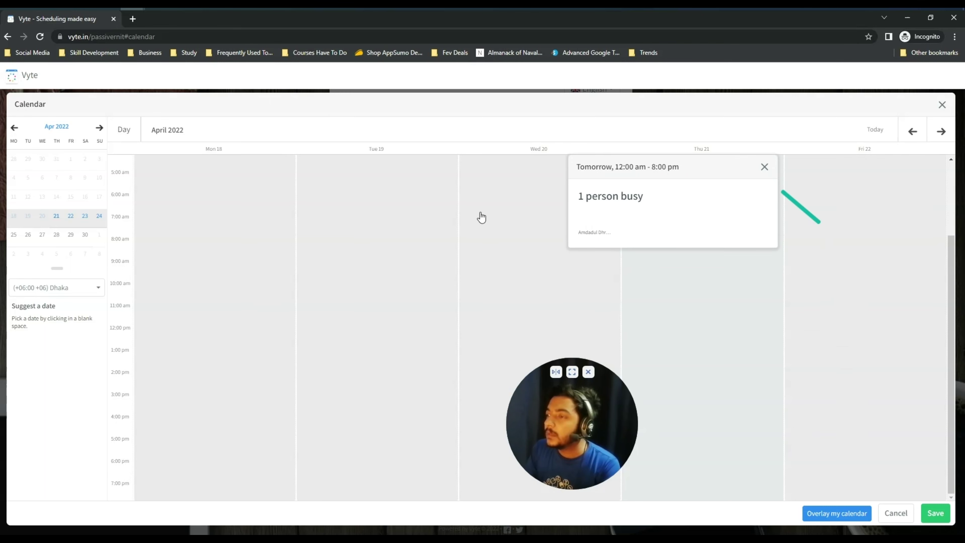
pyautogui.click(122, 179)
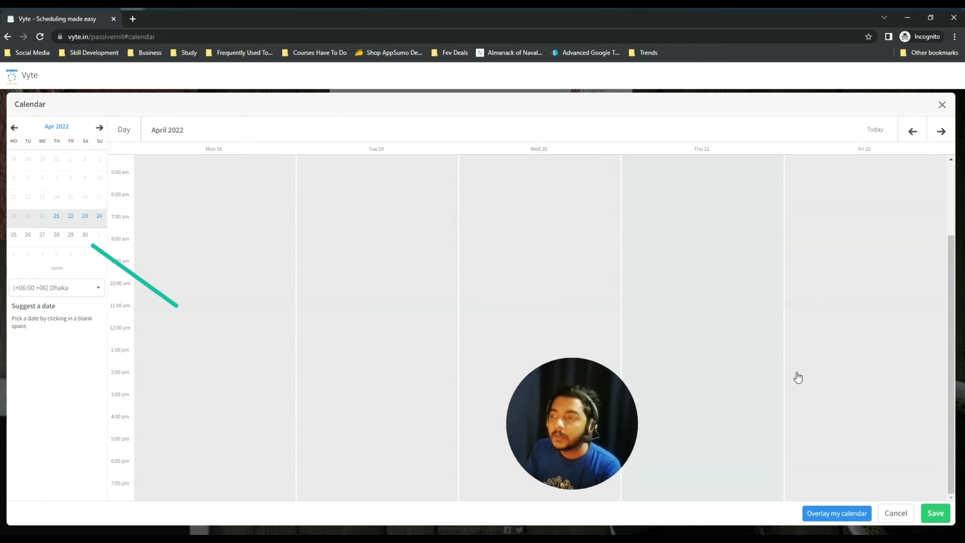
pyautogui.click(617, 457)
pyautogui.moveTo(616, 457); pyautogui.dragTo(881, 424)
pyautogui.click(242, 411)
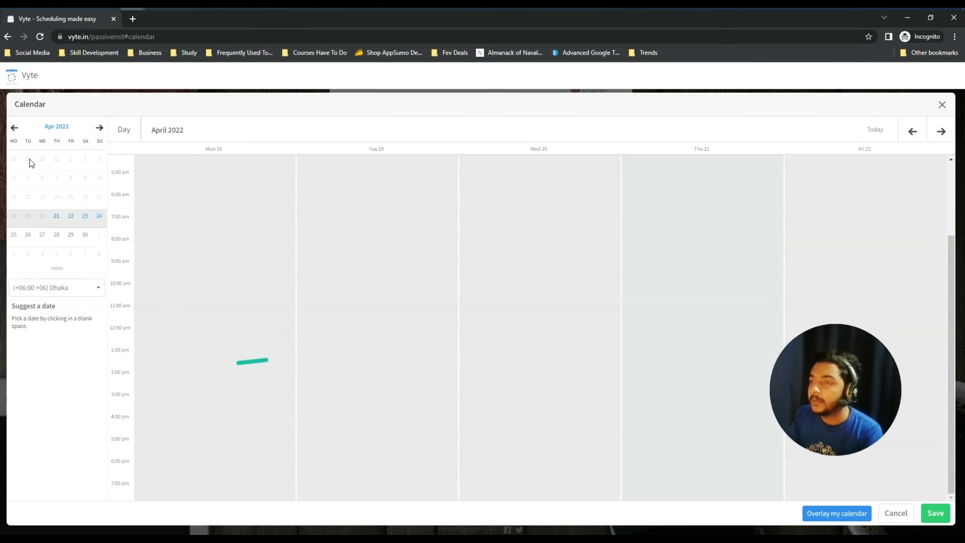
# Step: View the weeks of April 11, April 4 and April 25 in the calendar to look for available slots
pyautogui.moveTo(64, 223); pyautogui.dragTo(53, 223)
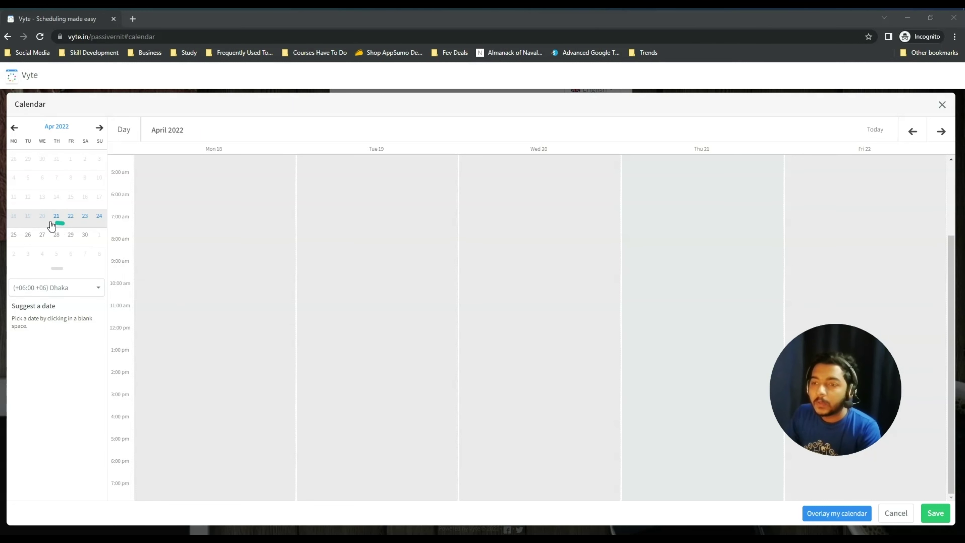
pyautogui.click(27, 198)
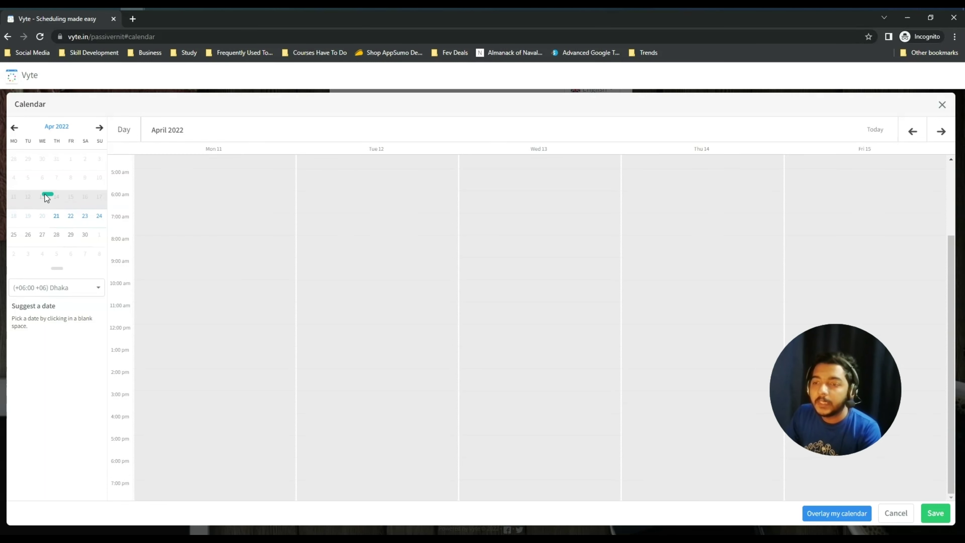
pyautogui.click(49, 183)
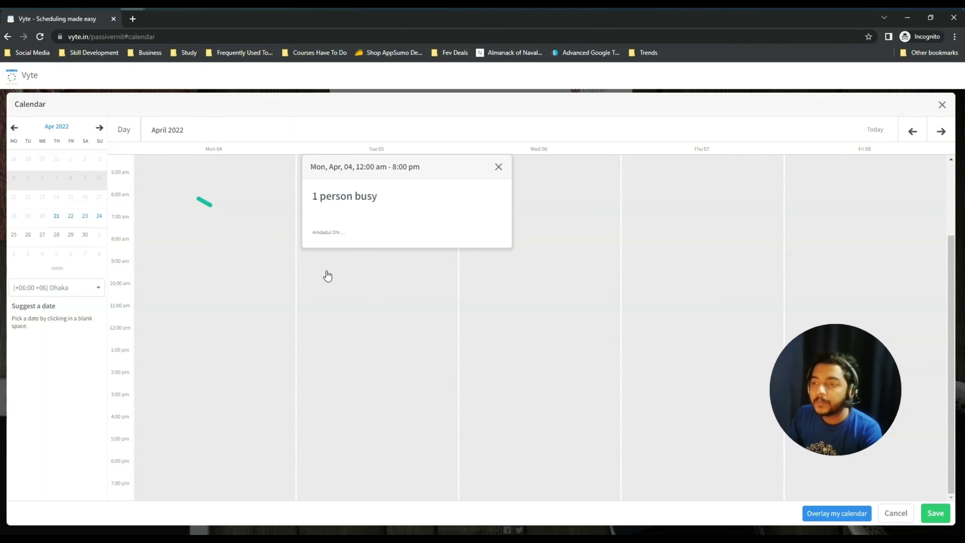
pyautogui.click(56, 240)
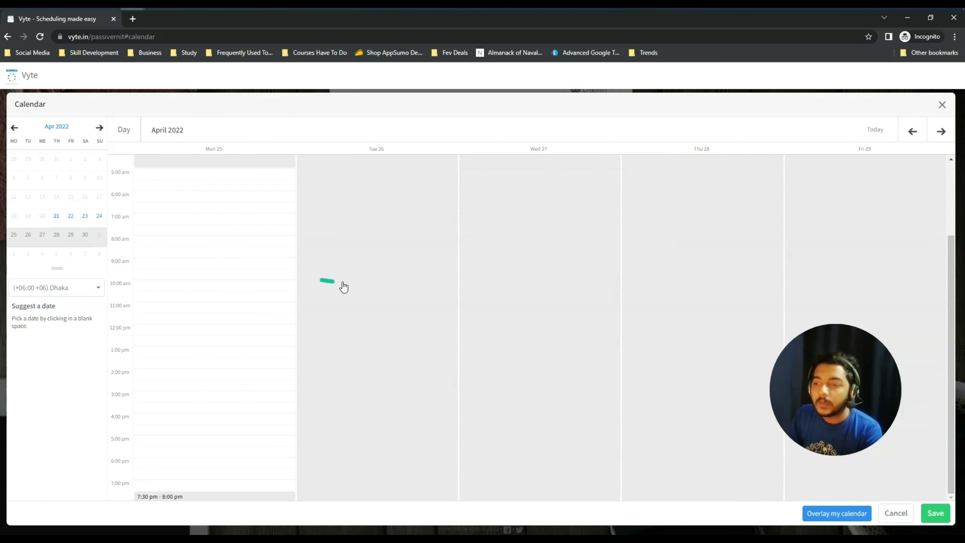
# Step: Suggest Monday, April 25, 9:30 am - 10:30 am as a meeting slot and save it to the request
pyautogui.click(343, 283)
pyautogui.click(217, 281)
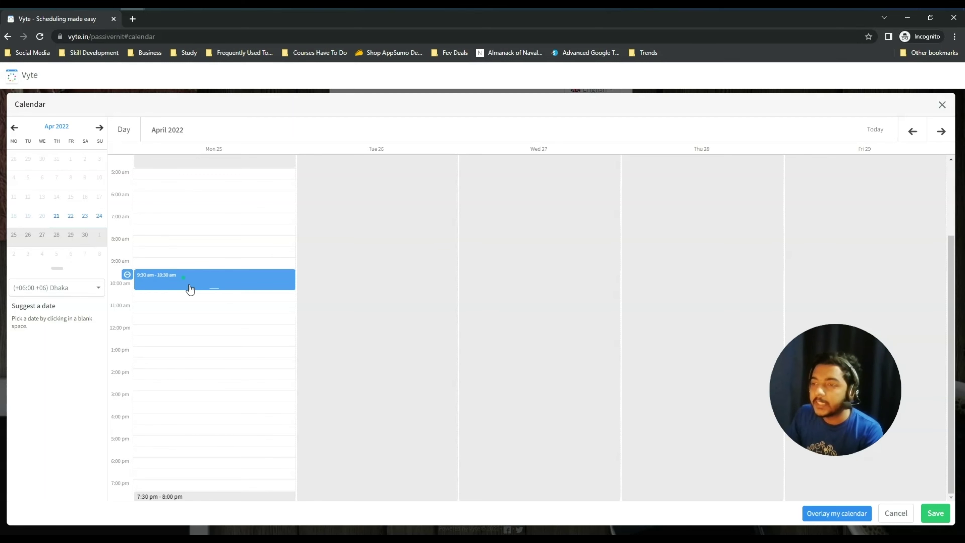
pyautogui.click(936, 513)
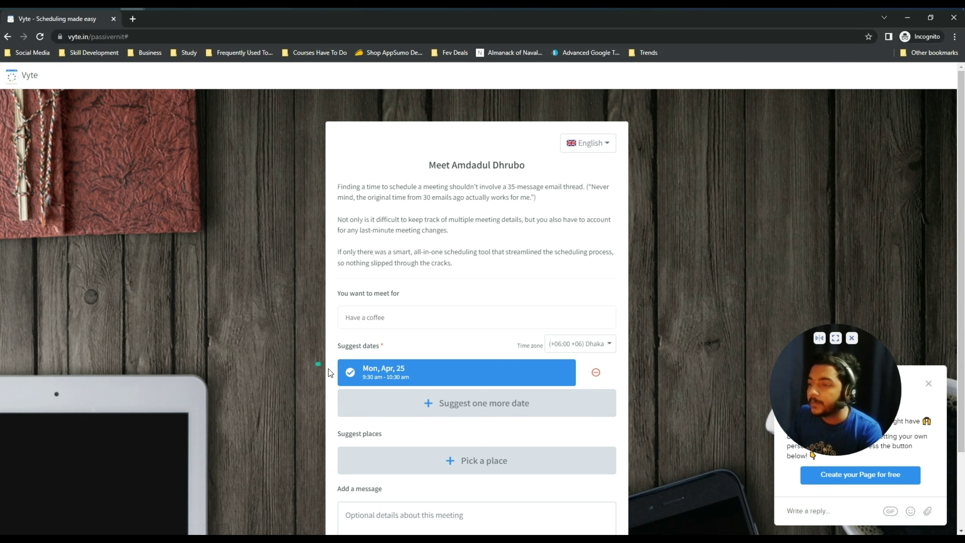
# Step: Suggest two more slots on Monday, April 25, 12:30 pm - 1:30 pm and 3:30 pm - 4:30 pm, and save them
pyautogui.click(460, 405)
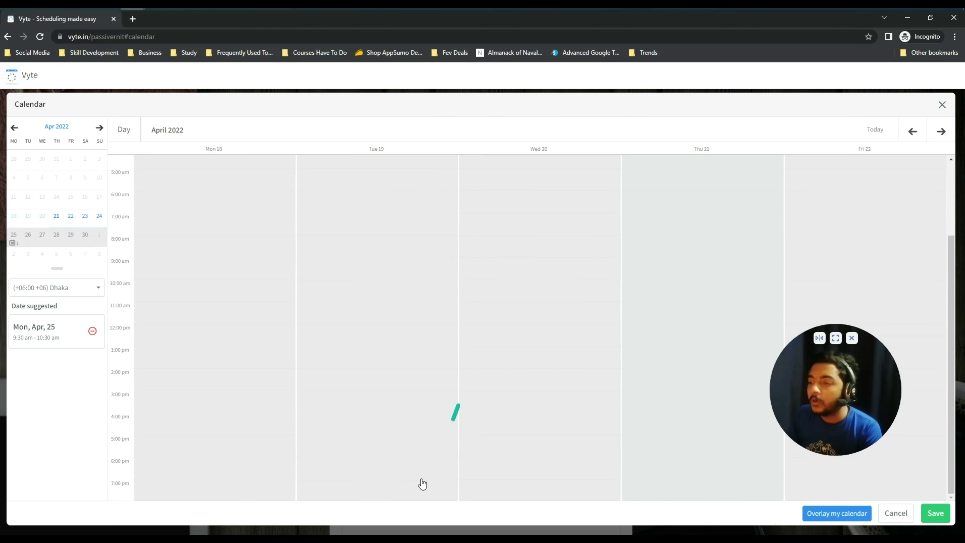
pyautogui.click(65, 242)
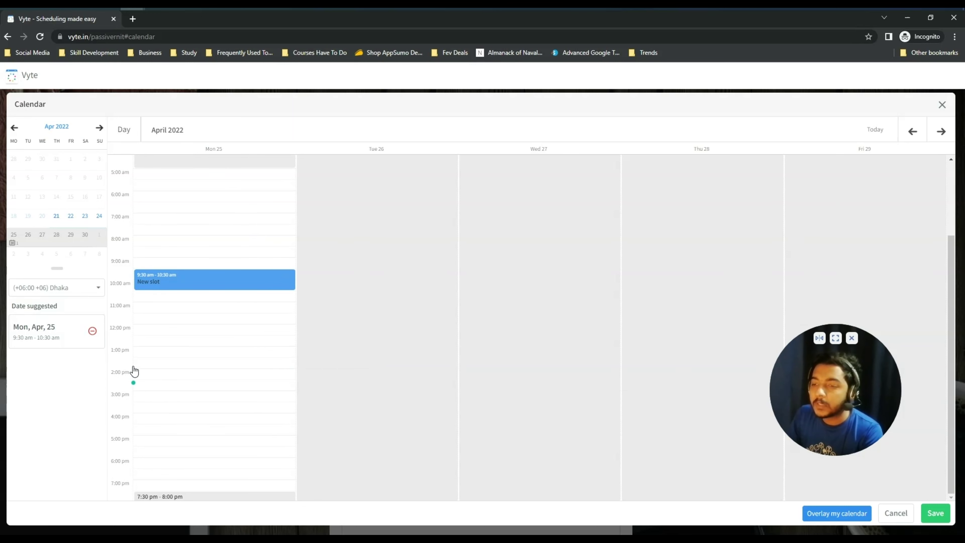
pyautogui.click(151, 405)
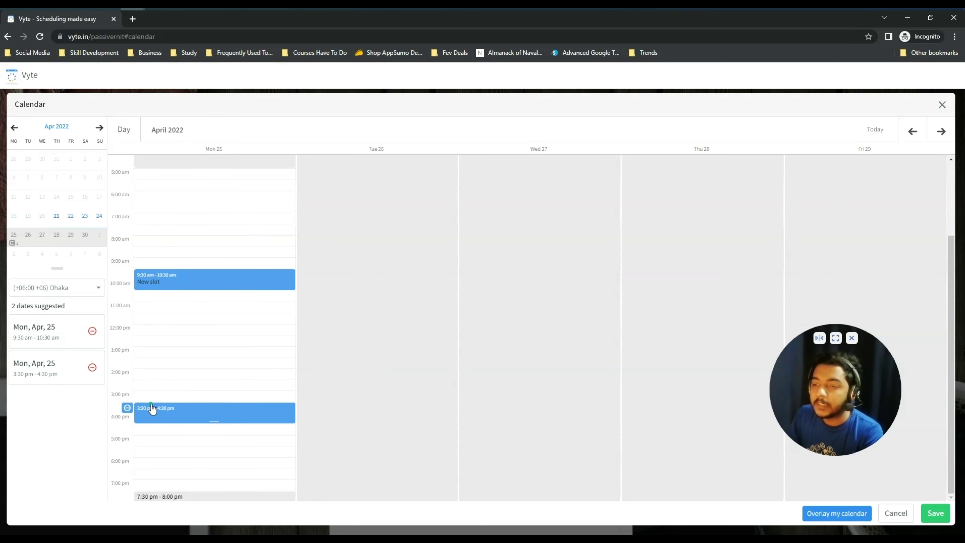
pyautogui.click(173, 344)
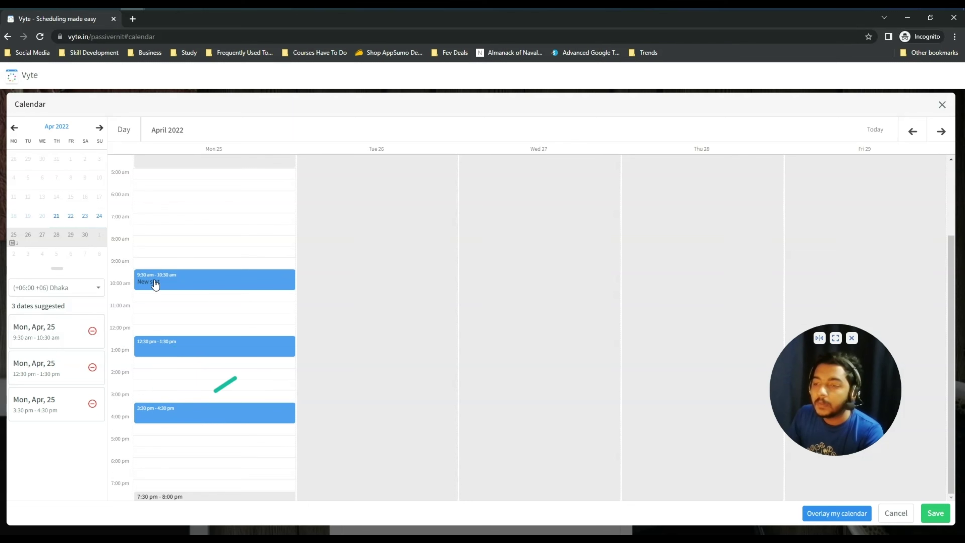
pyautogui.click(935, 513)
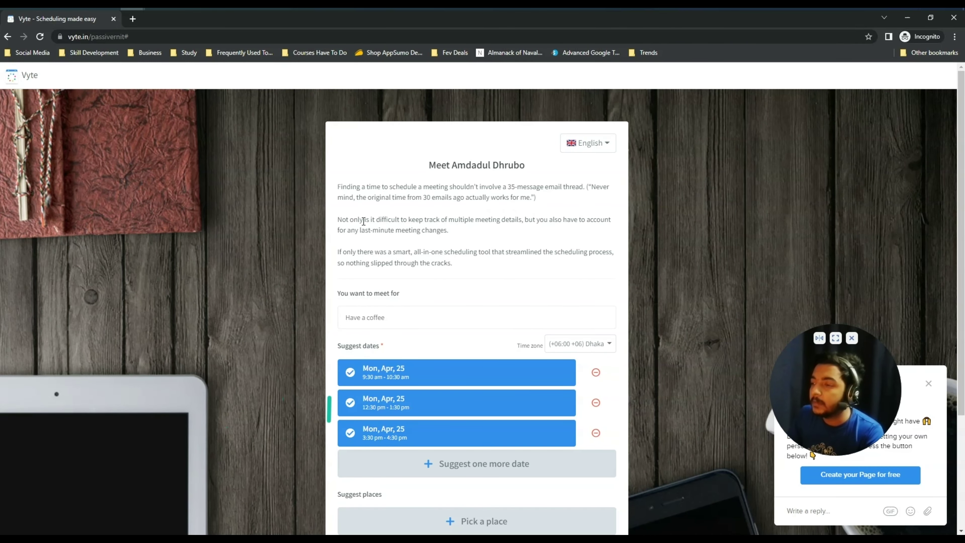
# Step: Suggest London, UK as the meeting place, try "Online" as another place but clear it, and save
pyautogui.scroll(-4, 488, 350)
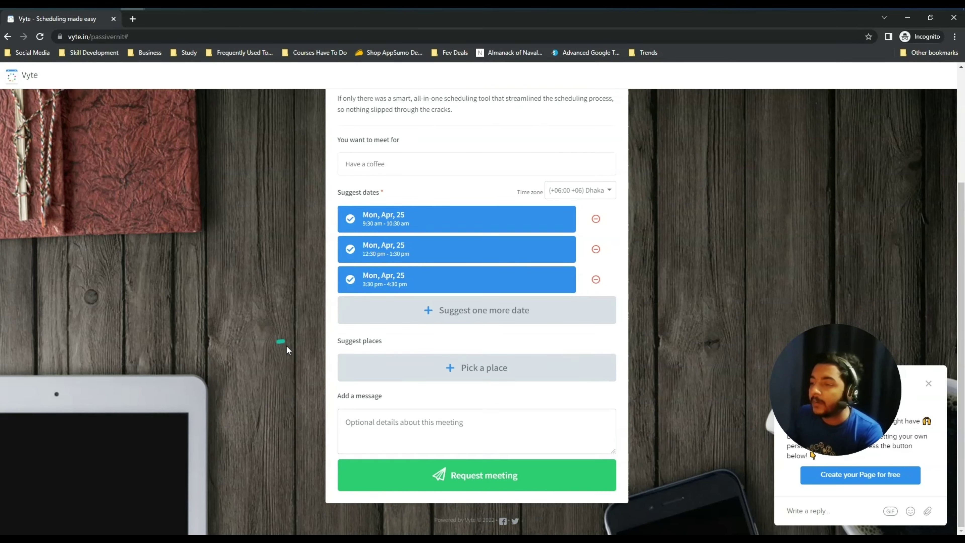
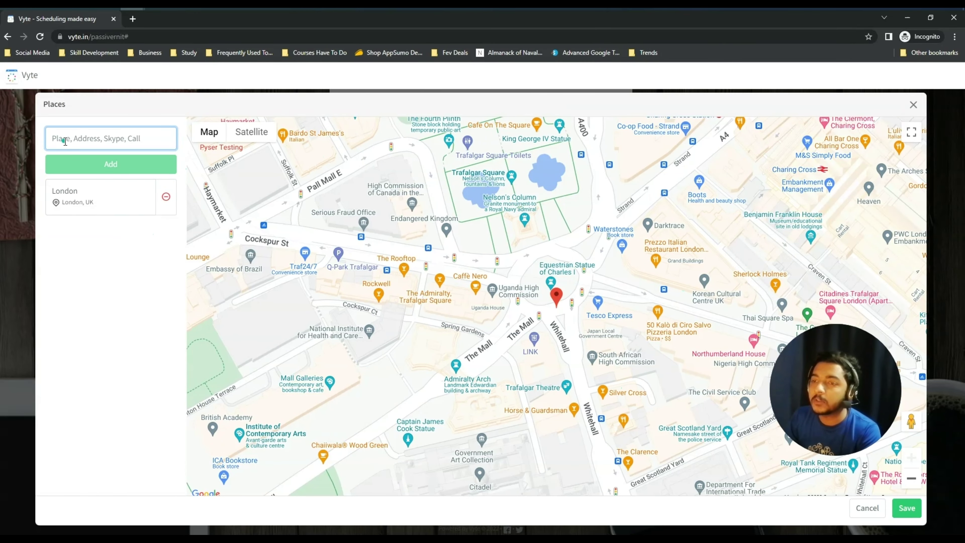
pyautogui.write('Online')
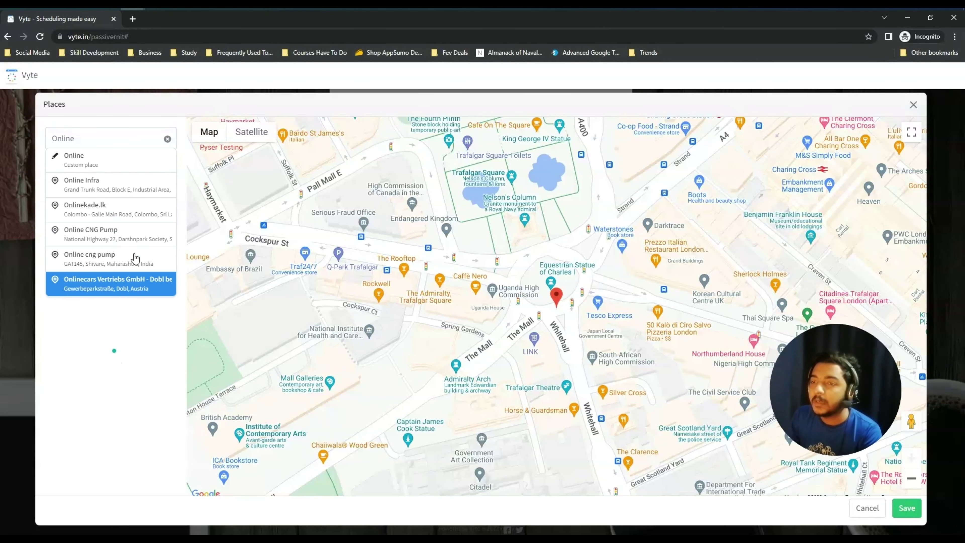
pyautogui.click(167, 139)
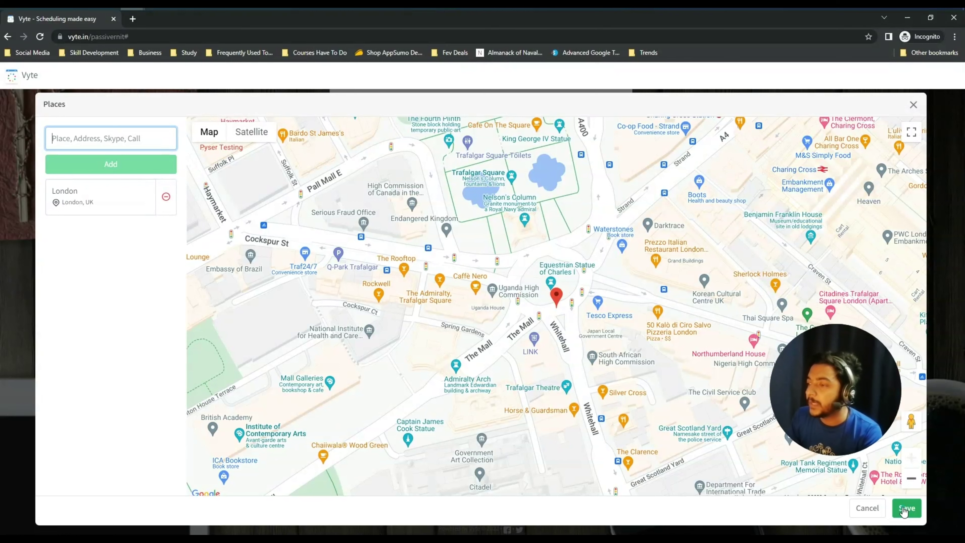
pyautogui.click(905, 509)
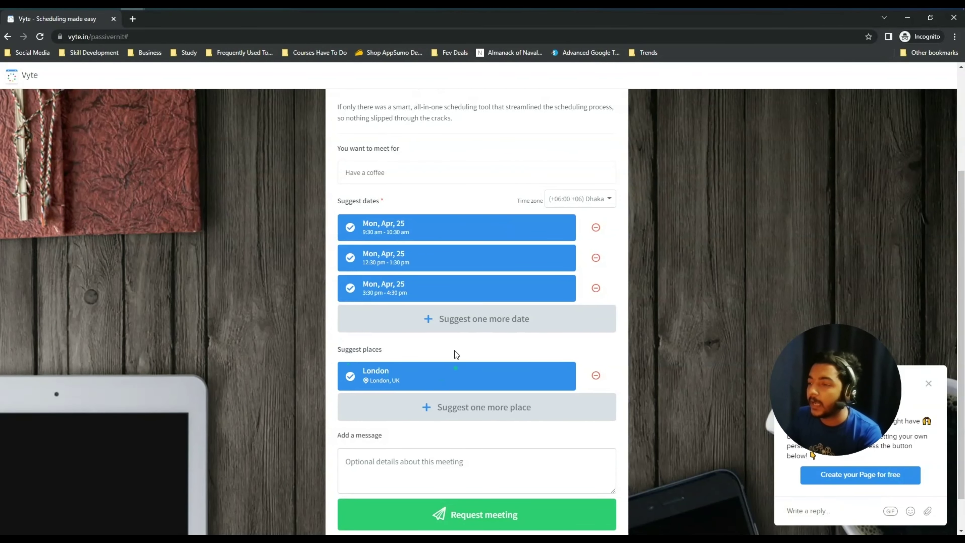
pyautogui.click(398, 470)
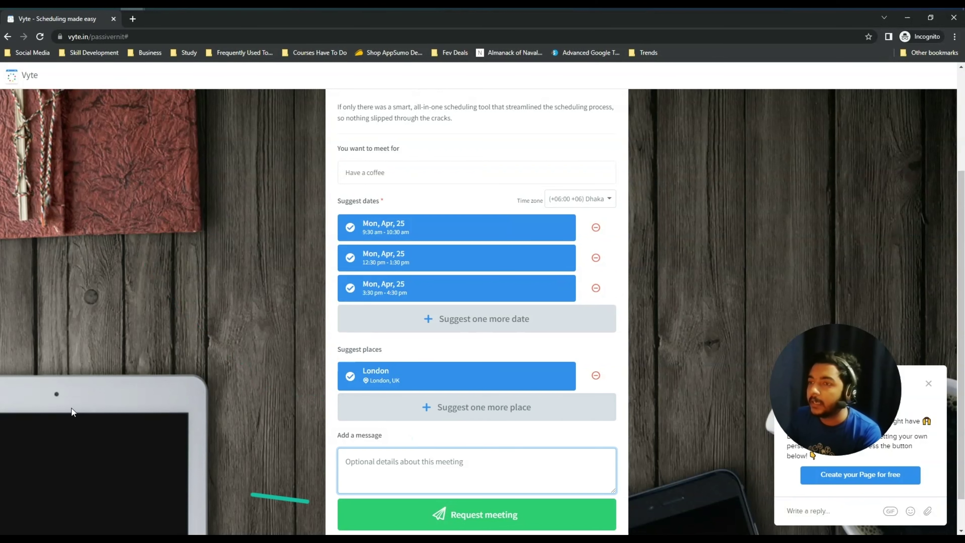
pyautogui.write('https://vyte.in/passivernit')
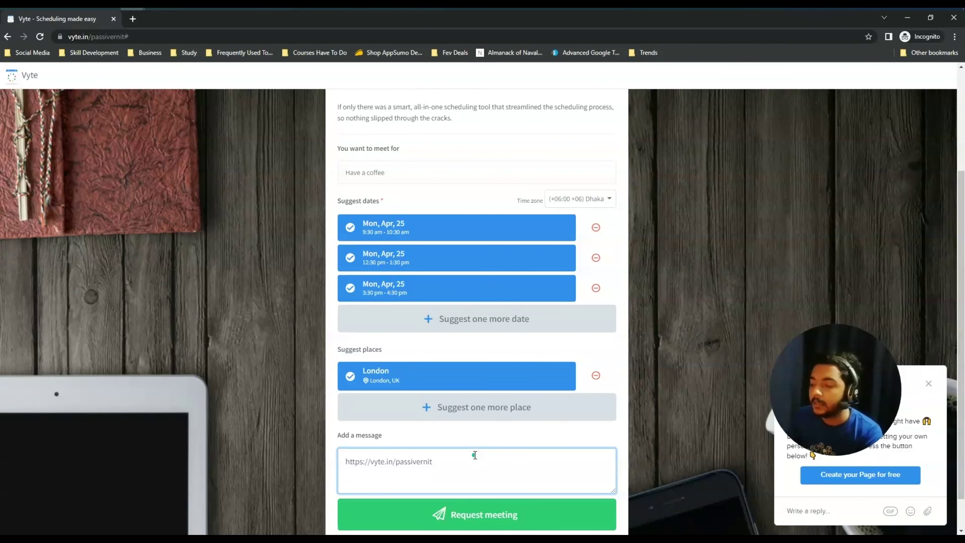
pyautogui.write('Here is m')
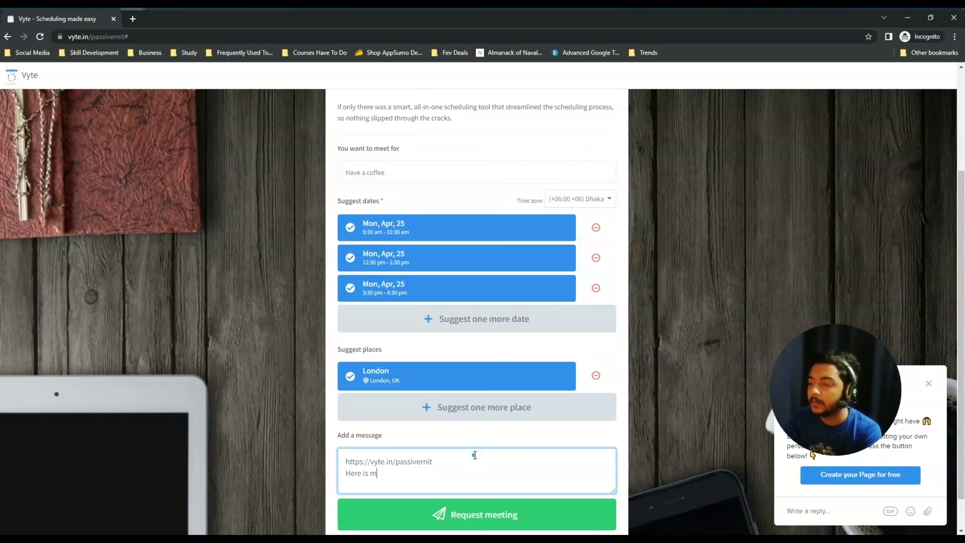
pyautogui.write('essage.')
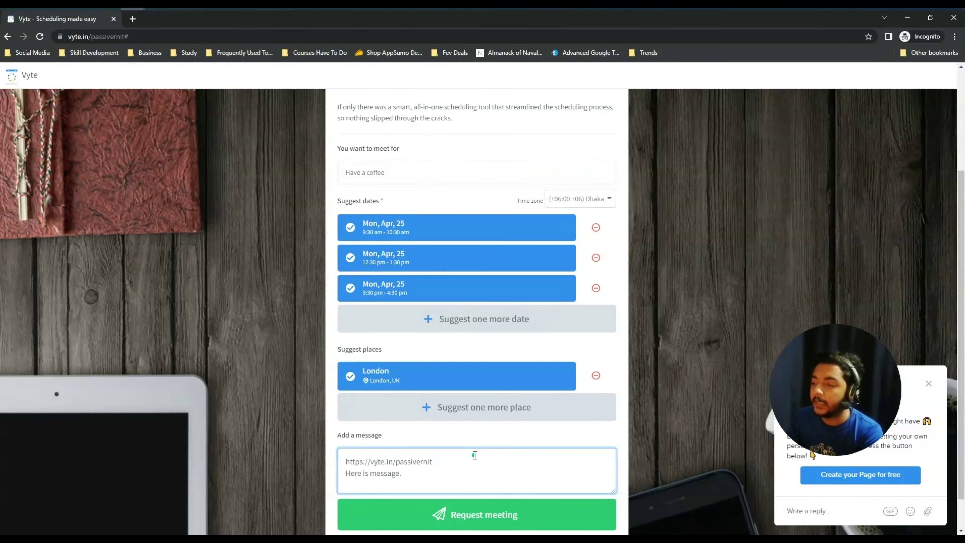
pyautogui.scroll(-1, 475, 454)
pyautogui.click(480, 469)
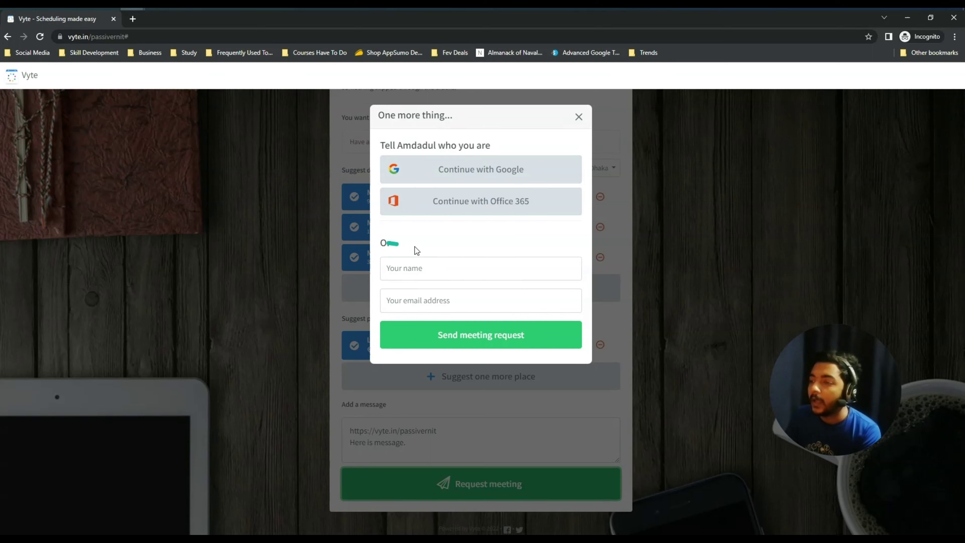
# Step: Enter the guest's name in the identification form
pyautogui.click(423, 268)
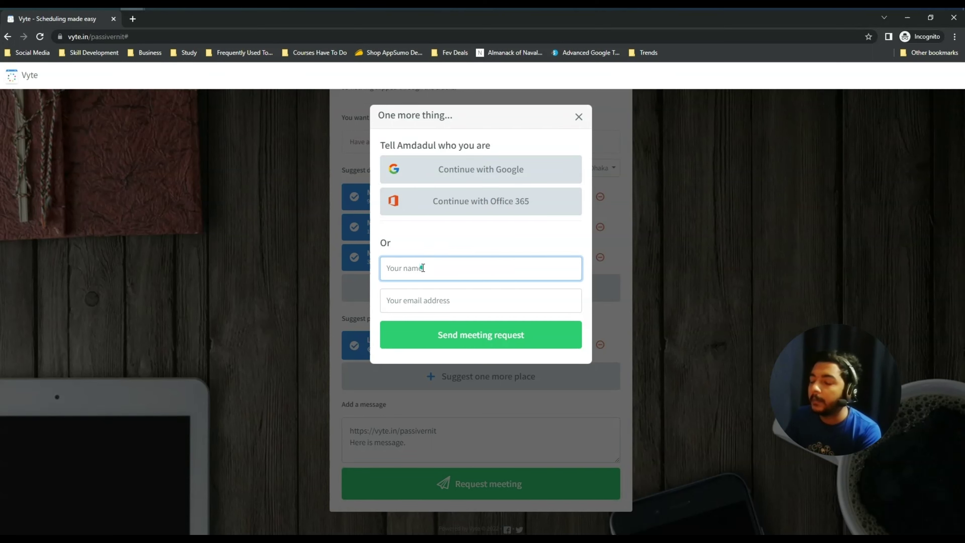
pyautogui.press('BackSpace')
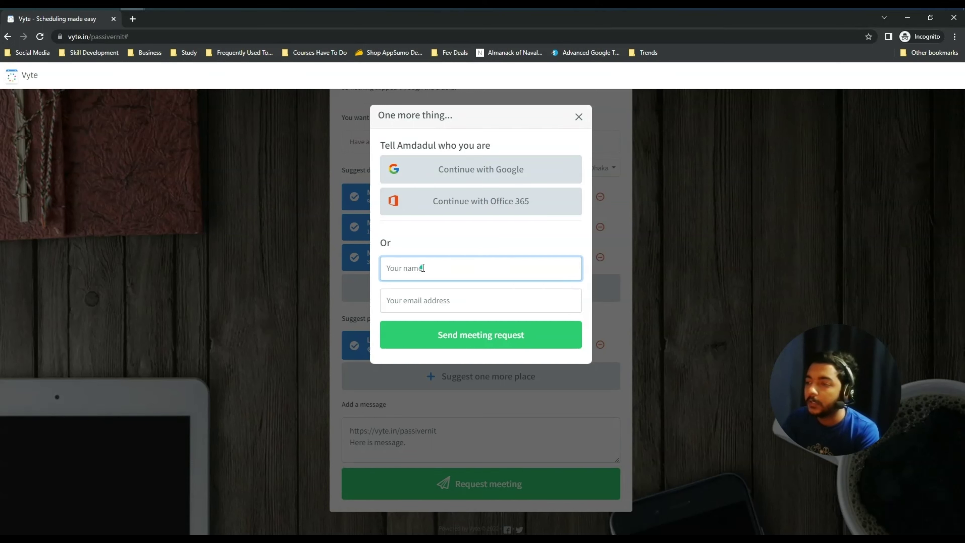
pyautogui.write('Dhrubo 1')
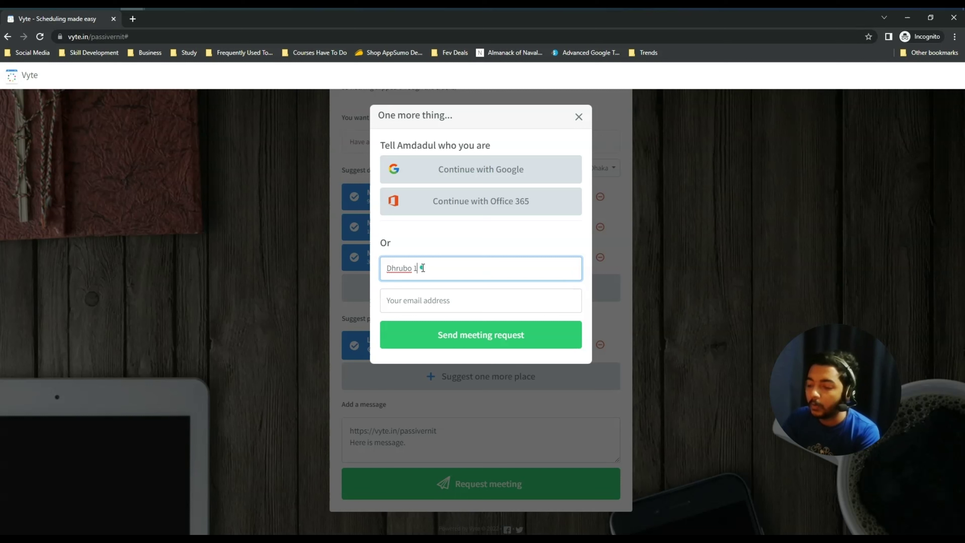
pyautogui.write('01')
pyautogui.click(433, 237)
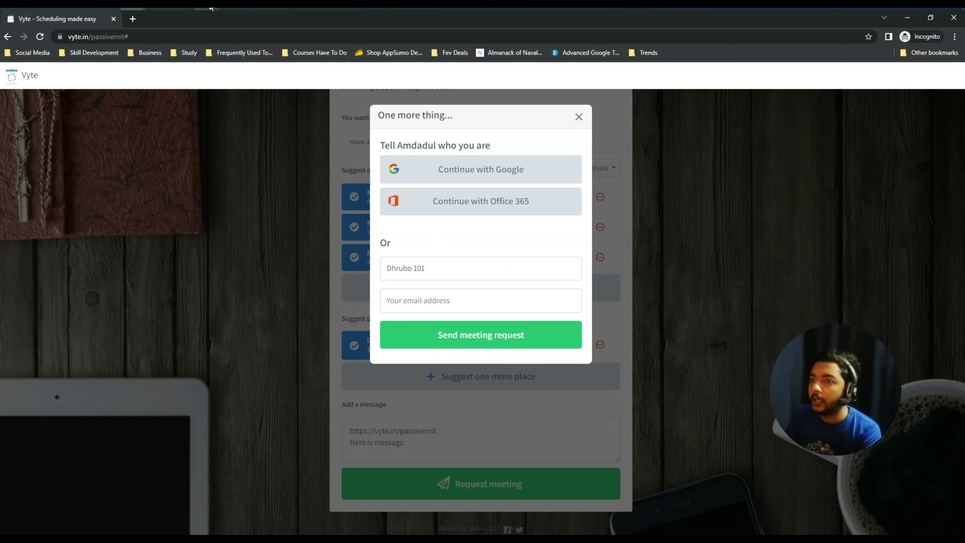
# Step: Switch to the Paced Email inboxes, look through the aliases and copy one to use as the guest's email address
pyautogui.hotkey('alt', 'Tab')
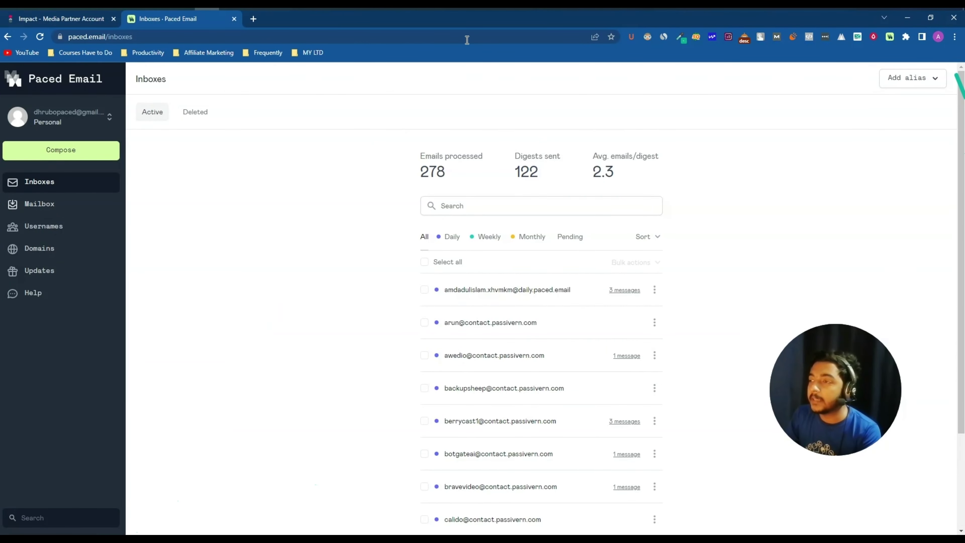
pyautogui.scroll(-3, 309, 265)
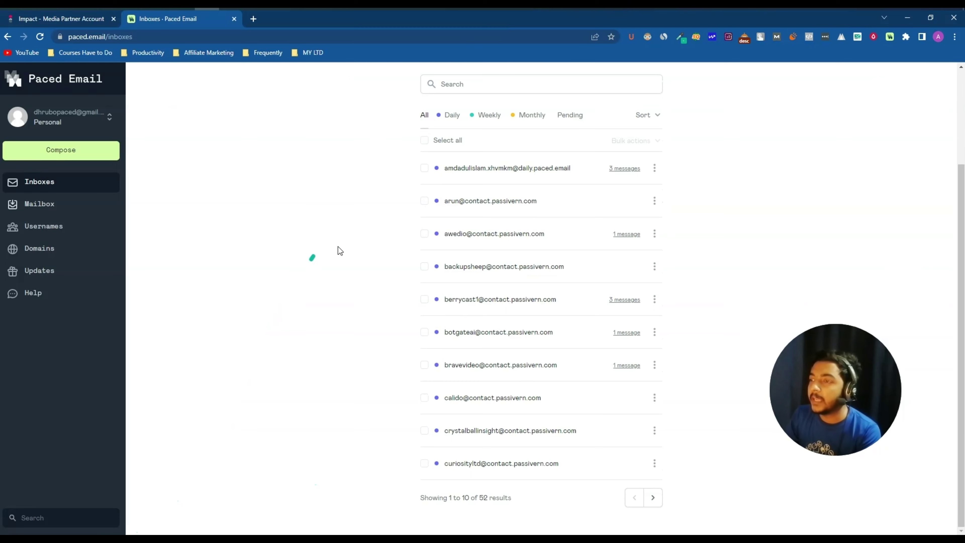
pyautogui.scroll(3, 338, 246)
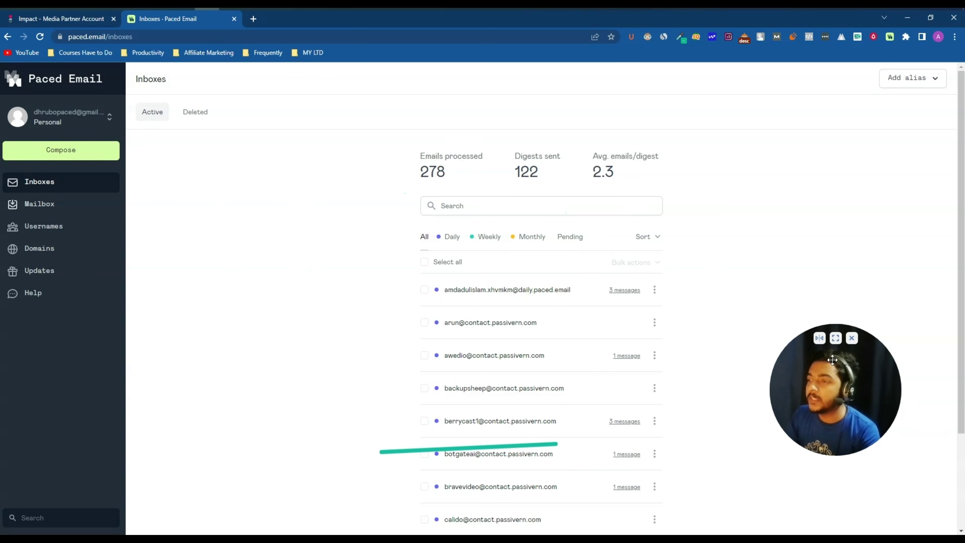
pyautogui.scroll(-3, 308, 312)
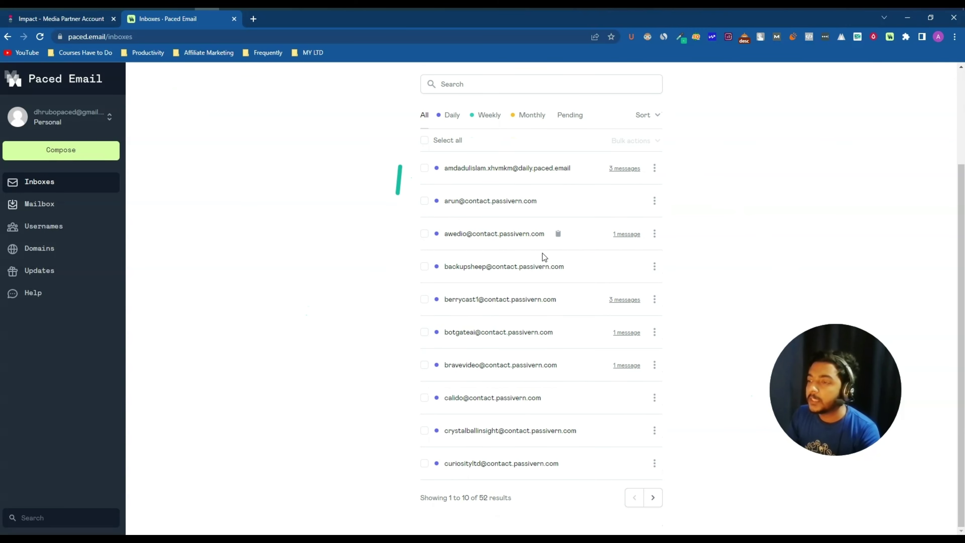
pyautogui.click(548, 202)
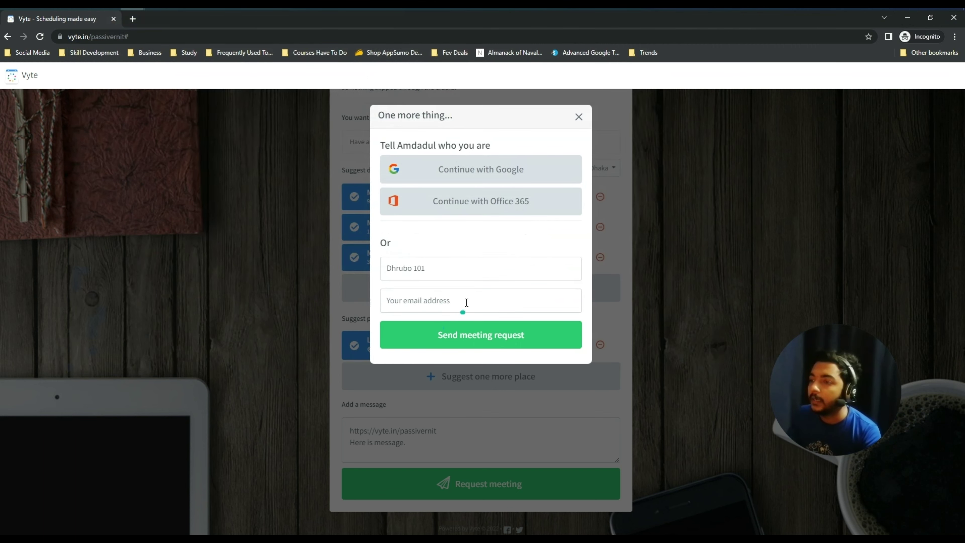
# Step: Fill in the guest's email with the copied alias, send the meeting request and look over the confirmation page
pyautogui.click(462, 301)
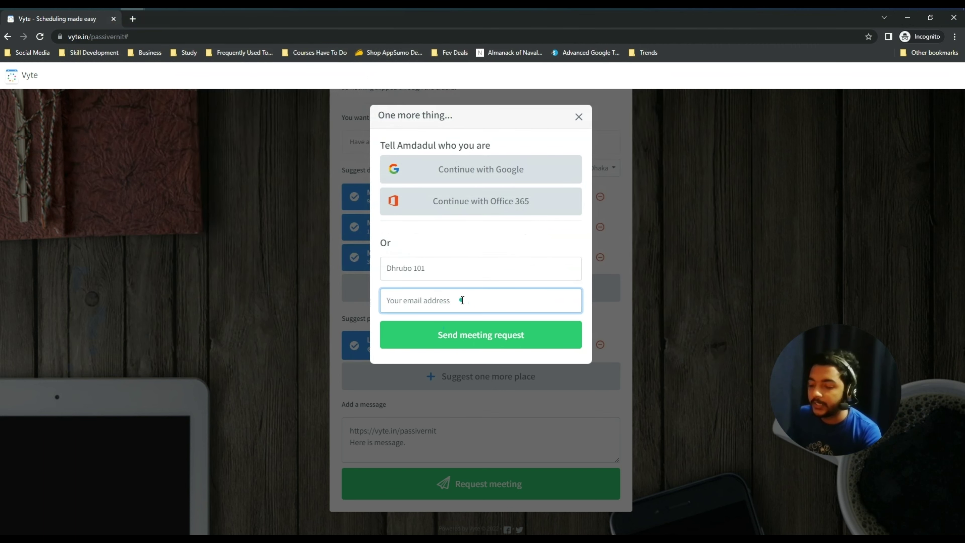
pyautogui.hotkey('ctrl', 'v')
pyautogui.click(482, 337)
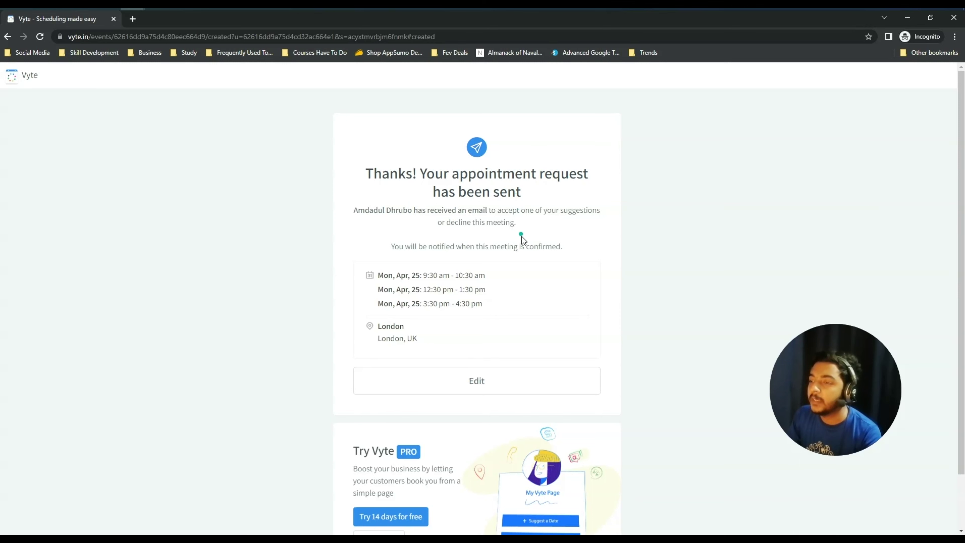
pyautogui.scroll(-2, 522, 235)
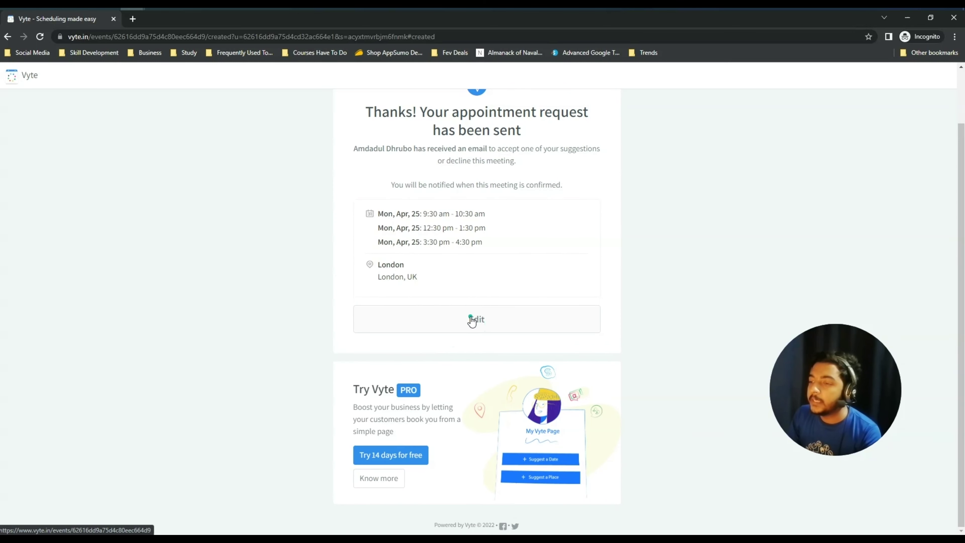
pyautogui.scroll(2, 471, 321)
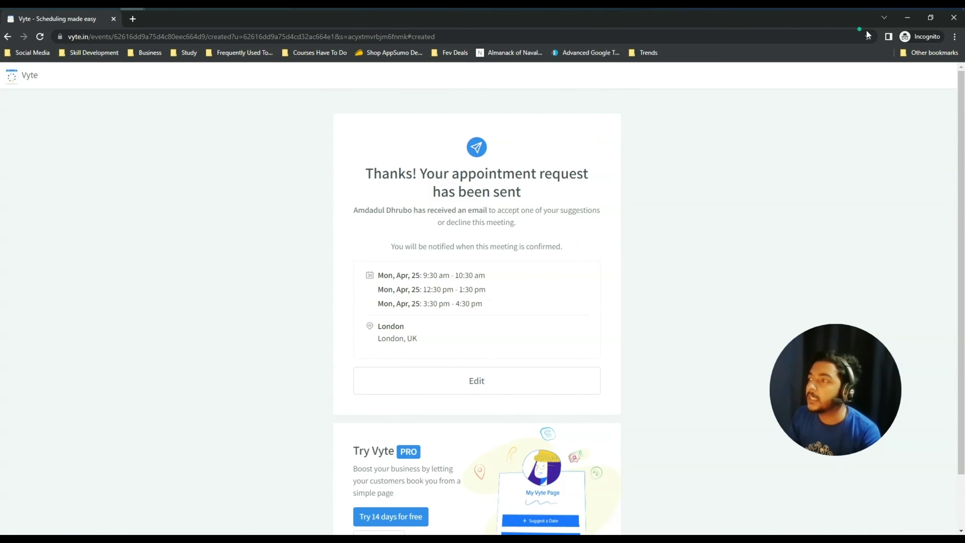
# Step: Return to My Vyte Page and start a new appointment type named "Type 1" with the description "Facebook Business Manager"
pyautogui.click(908, 20)
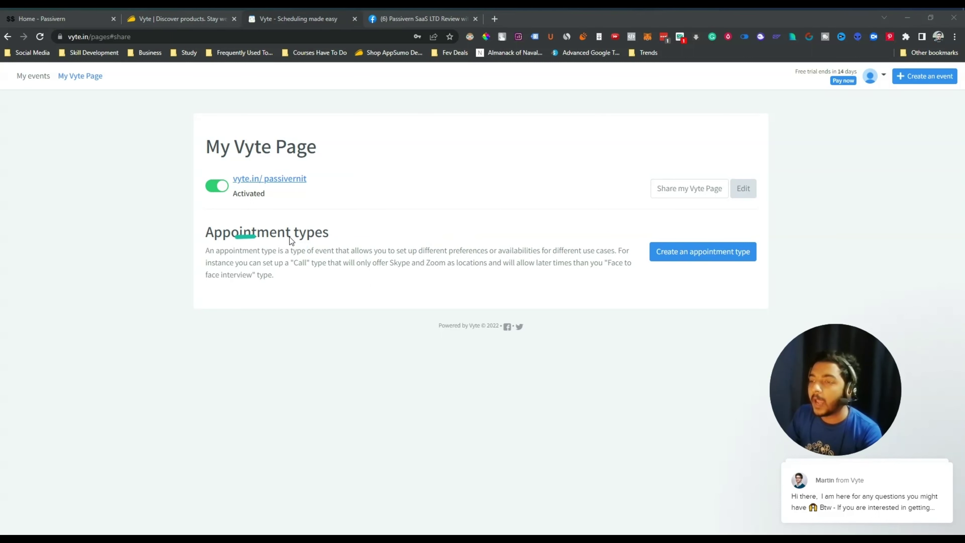
pyautogui.click(688, 258)
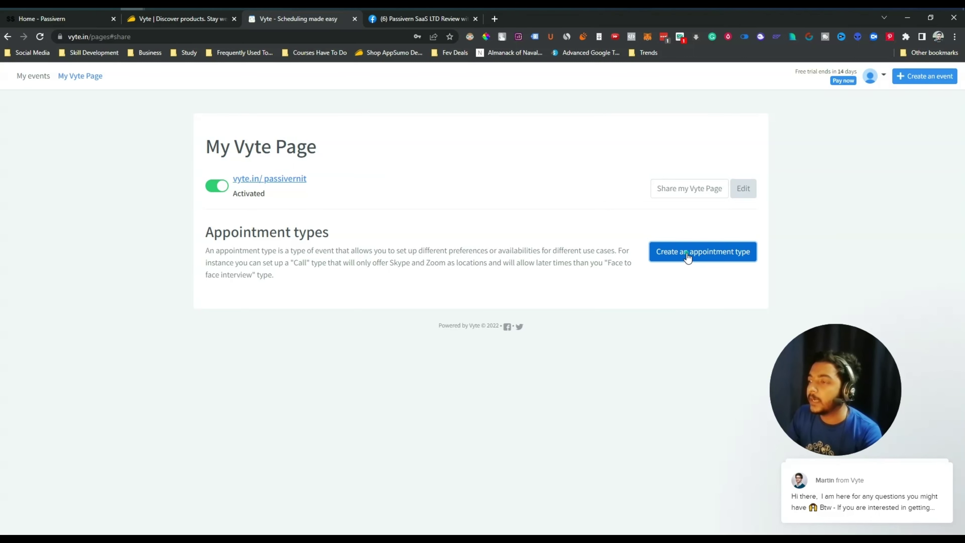
pyautogui.click(418, 164)
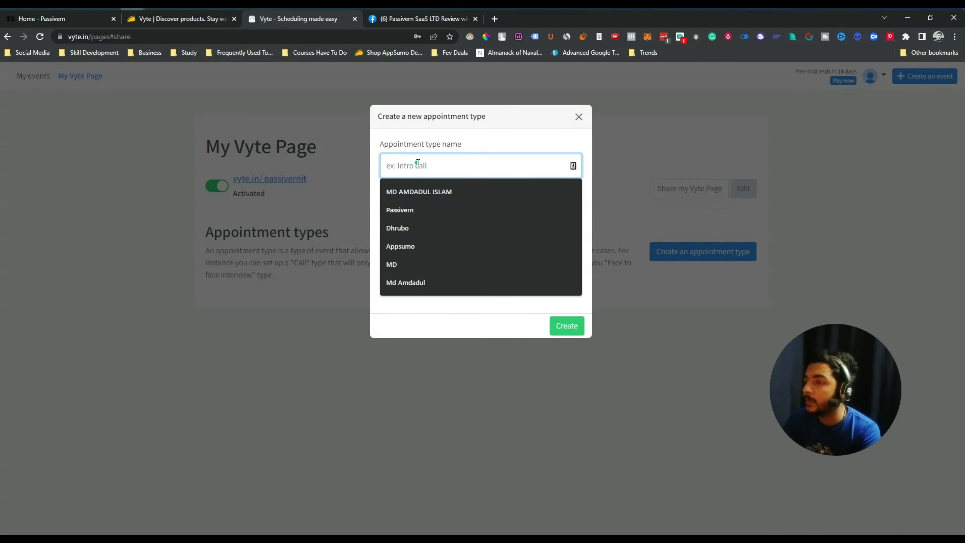
pyautogui.write('Type')
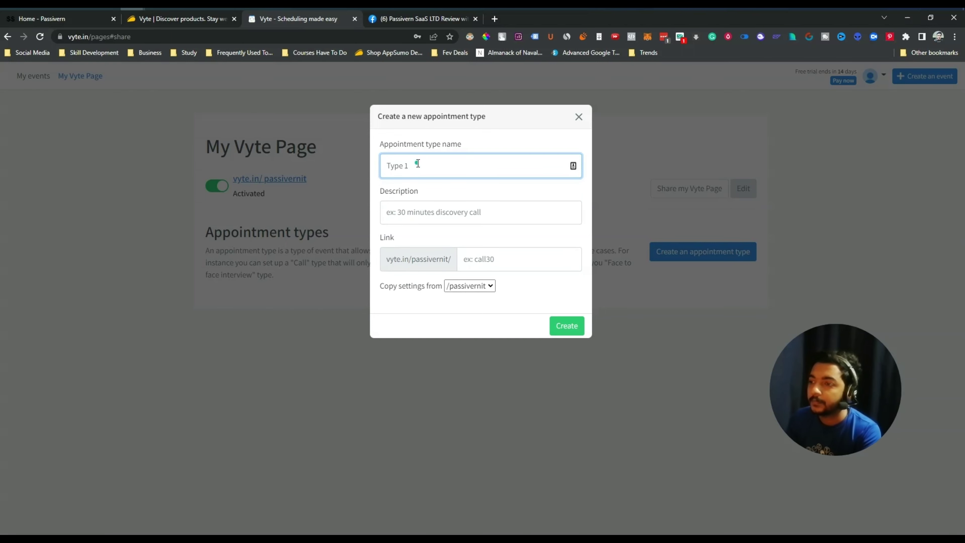
pyautogui.write(' 1')
pyautogui.click(413, 213)
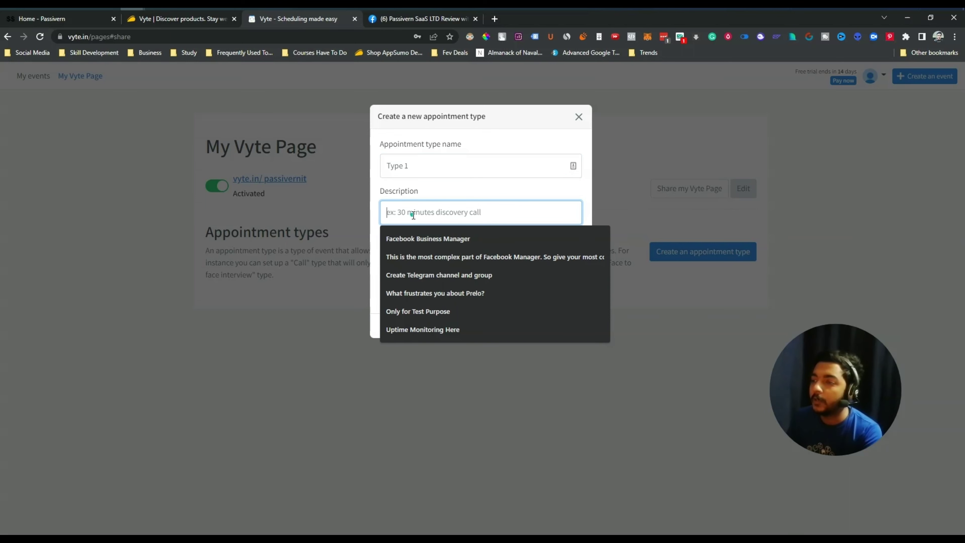
pyautogui.click(410, 240)
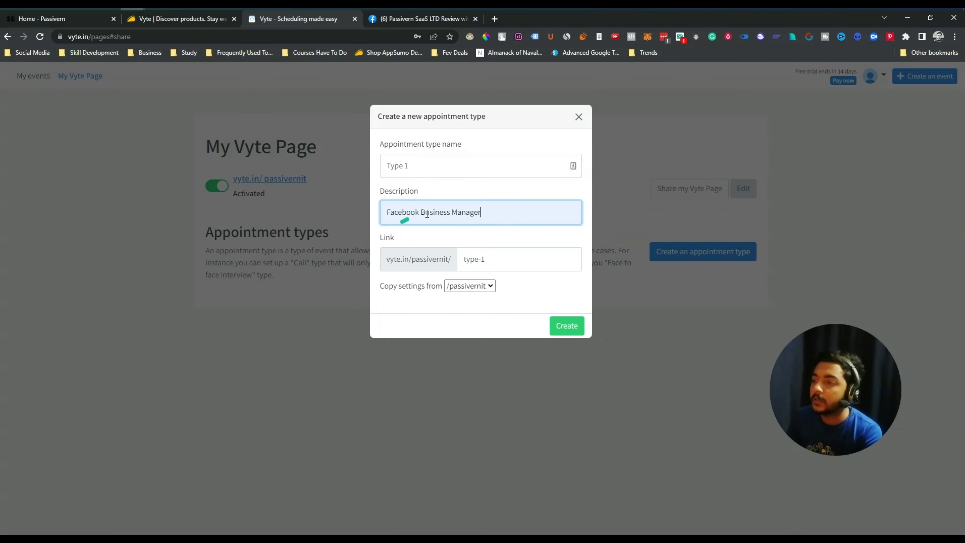
# Step: Copy the settings from /passivernit and create the Type 1 appointment type
pyautogui.click(480, 285)
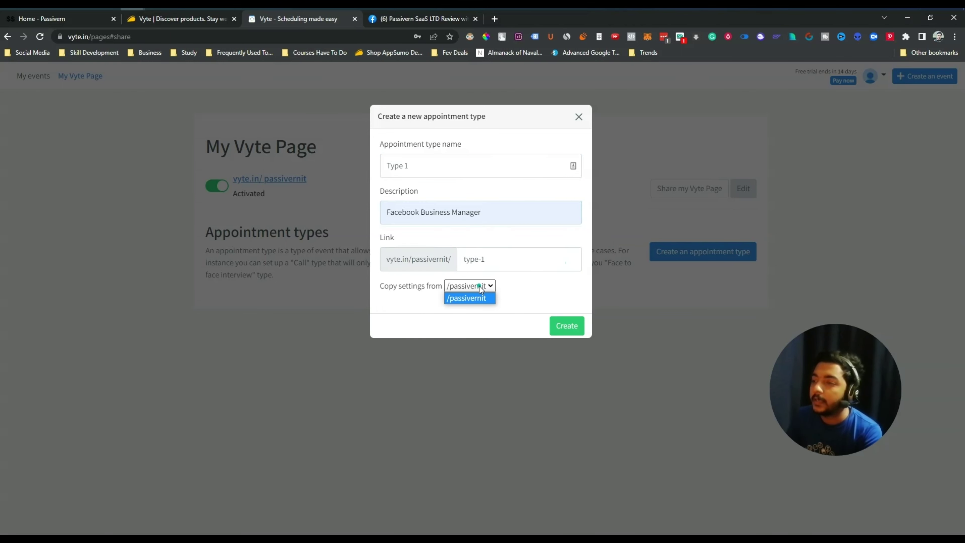
pyautogui.click(488, 299)
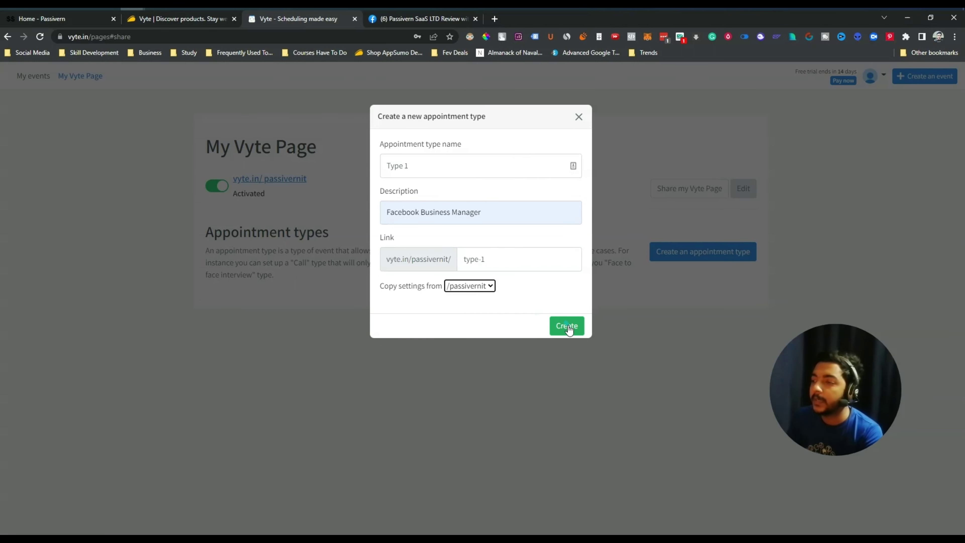
pyautogui.click(475, 286)
pyautogui.click(488, 301)
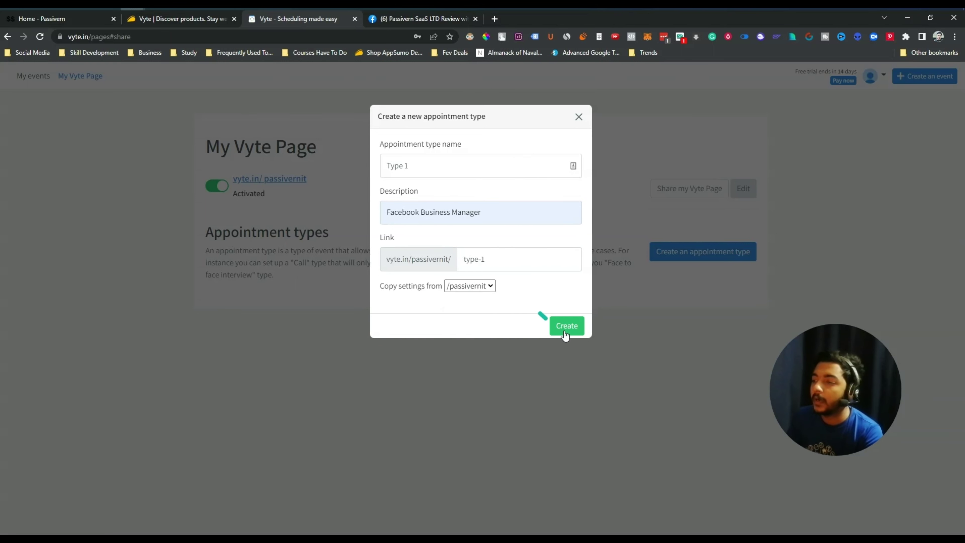
pyautogui.click(582, 329)
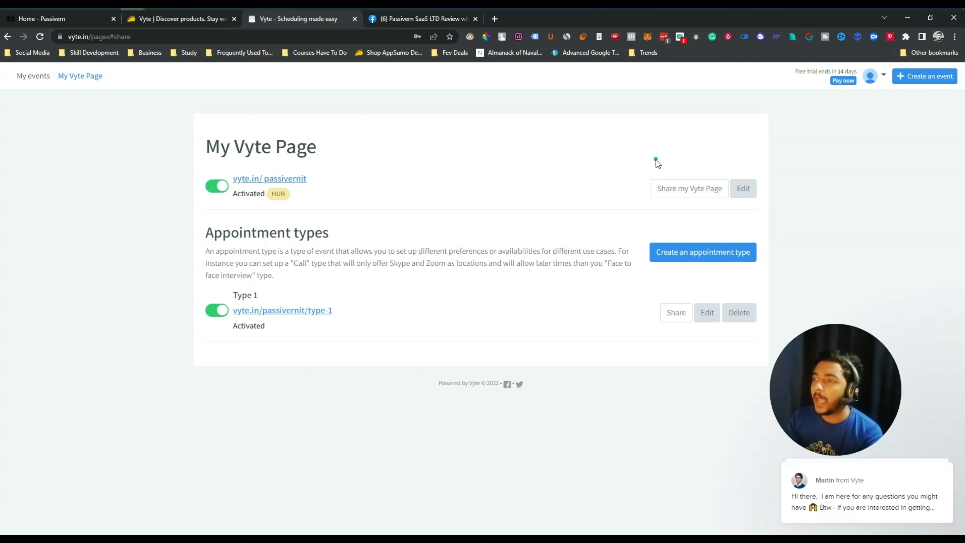
# Step: Open the "Have a coffee" request from the events list and look through its additional options and the invitee form
pyautogui.click(33, 77)
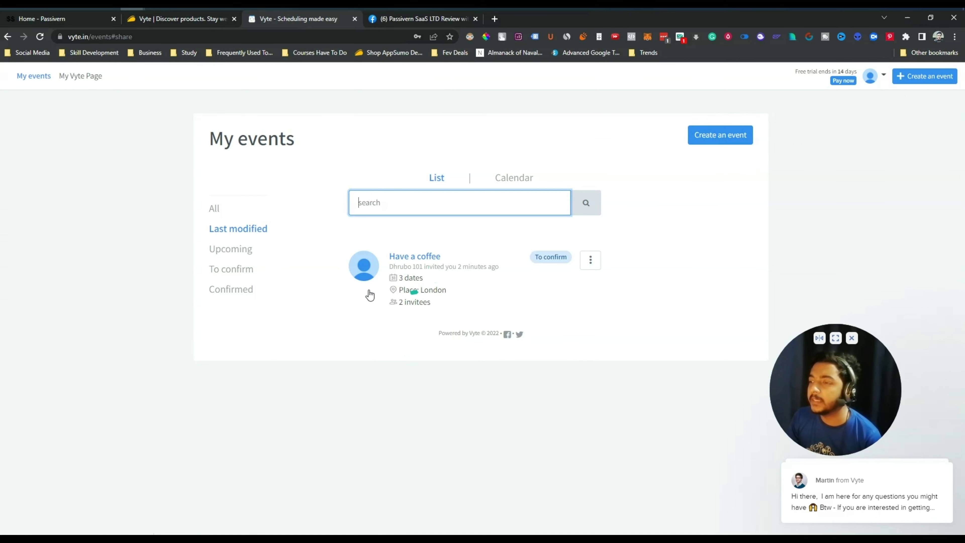
pyautogui.click(413, 261)
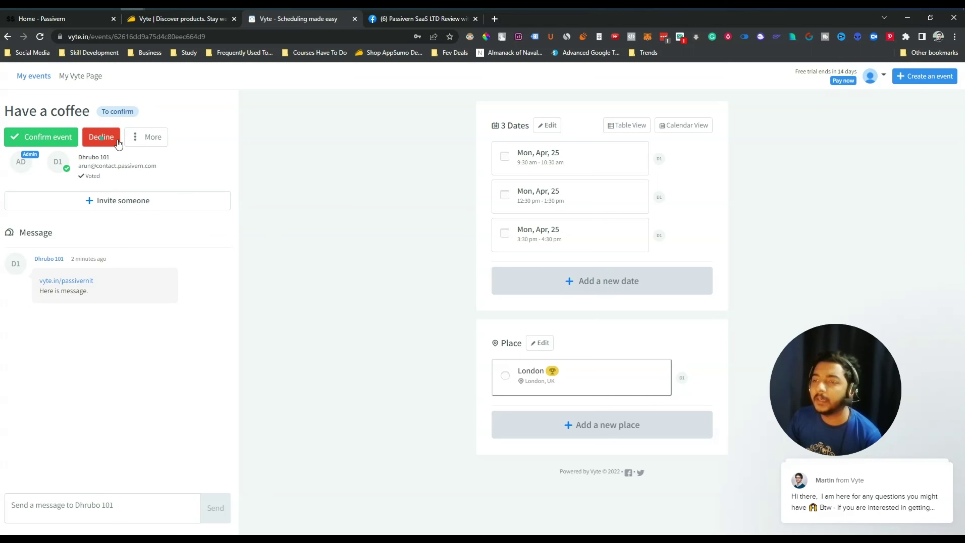
pyautogui.click(154, 142)
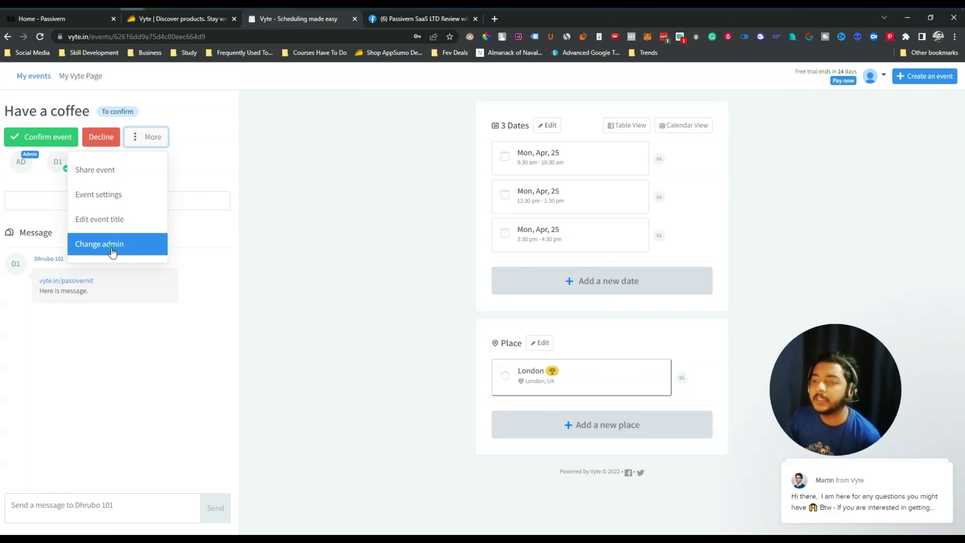
pyautogui.click(334, 188)
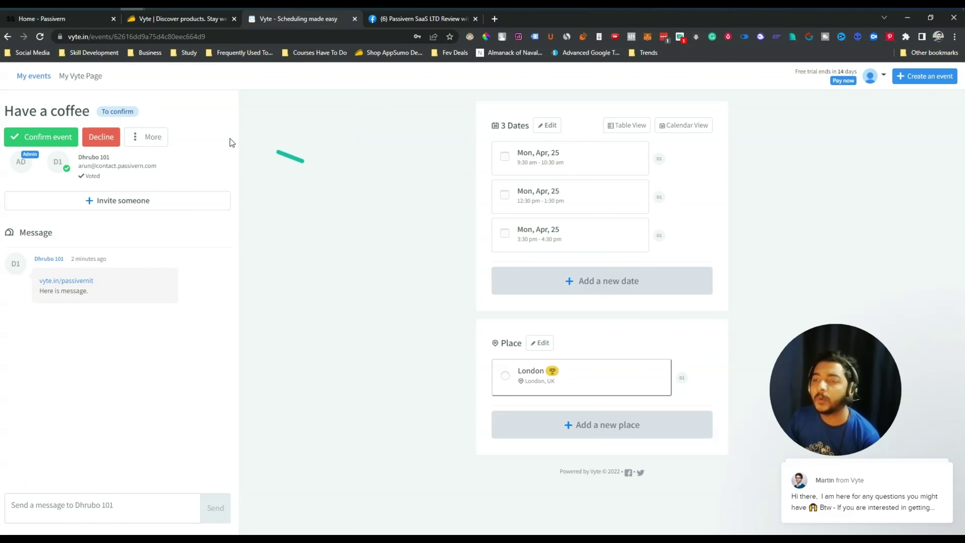
pyautogui.click(125, 206)
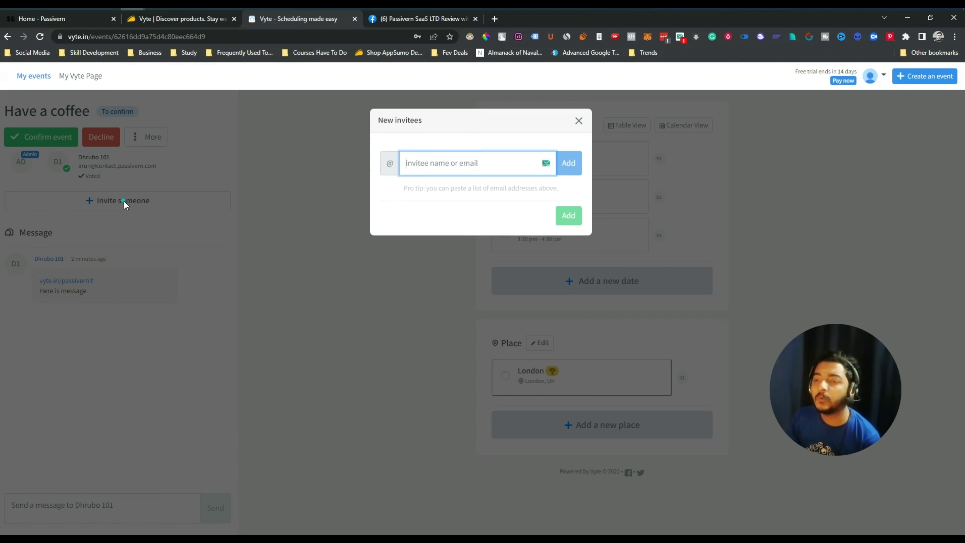
pyautogui.click(578, 119)
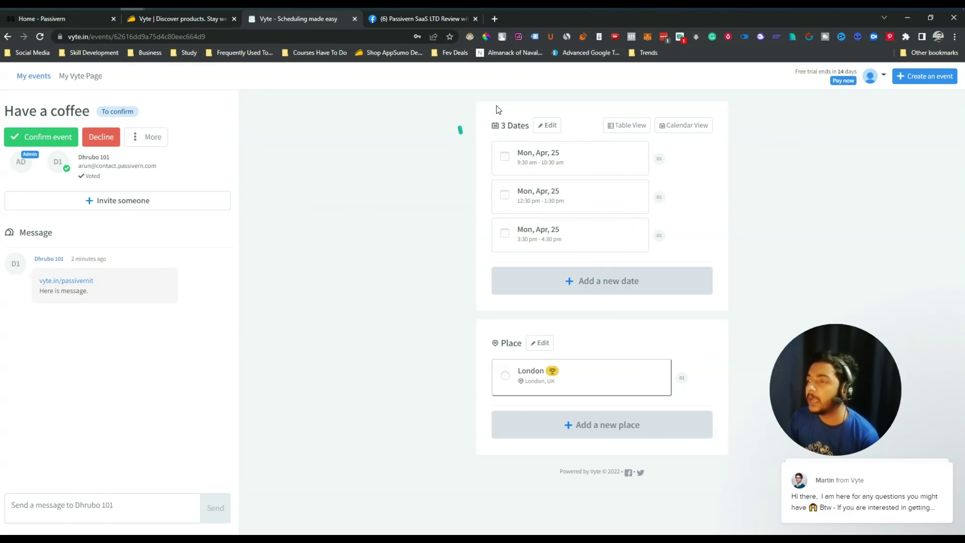
# Step: Vote for the Mon, Apr 25 slots at 9:30 am and 12:30 pm in the event's table view
pyautogui.click(629, 126)
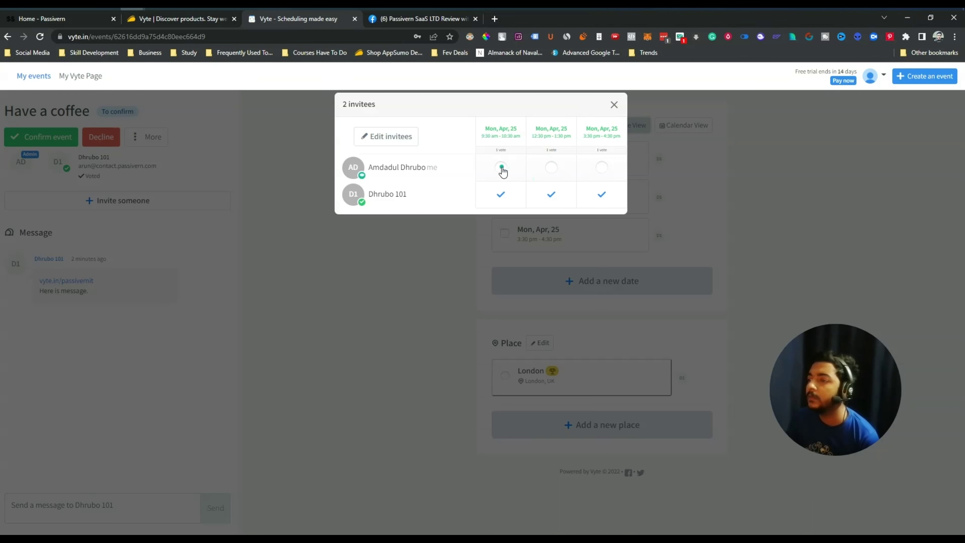
pyautogui.click(501, 167)
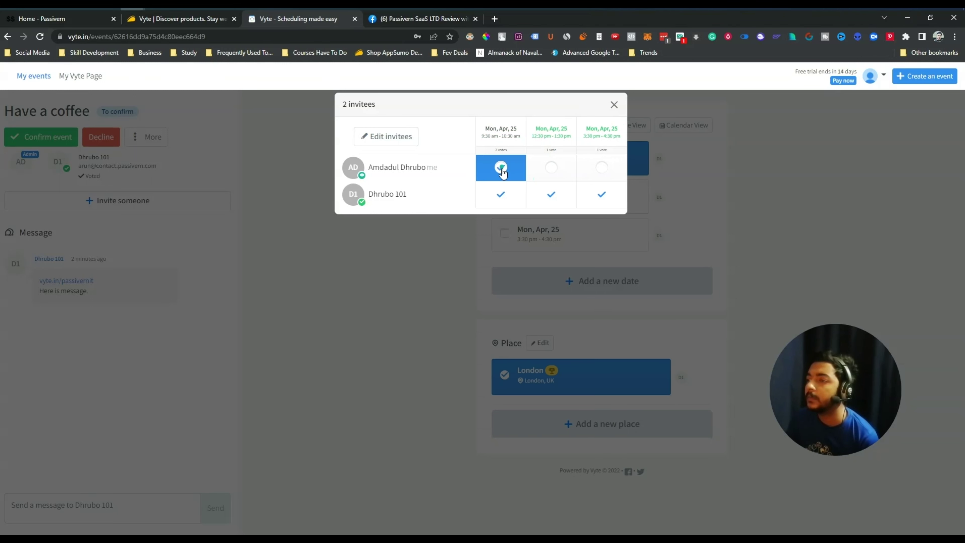
pyautogui.click(551, 171)
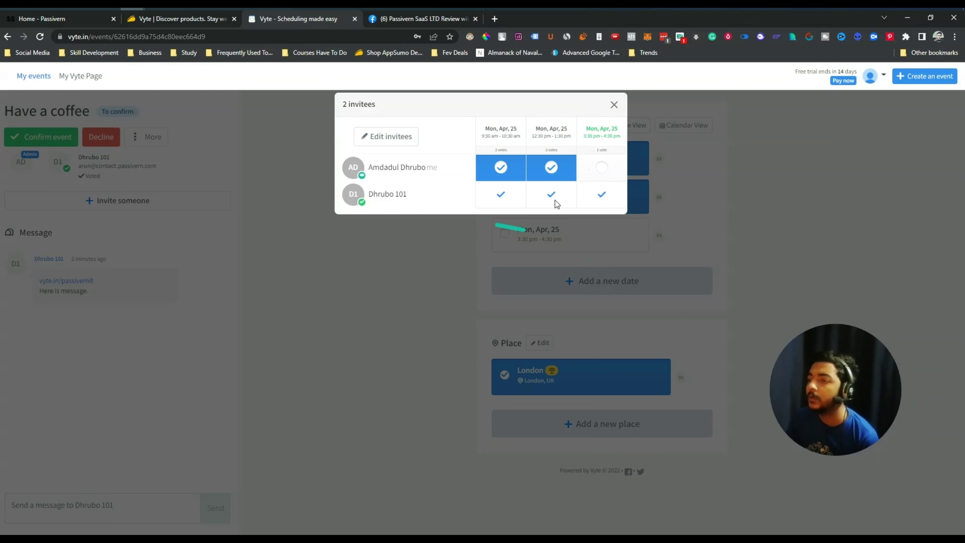
pyautogui.click(614, 105)
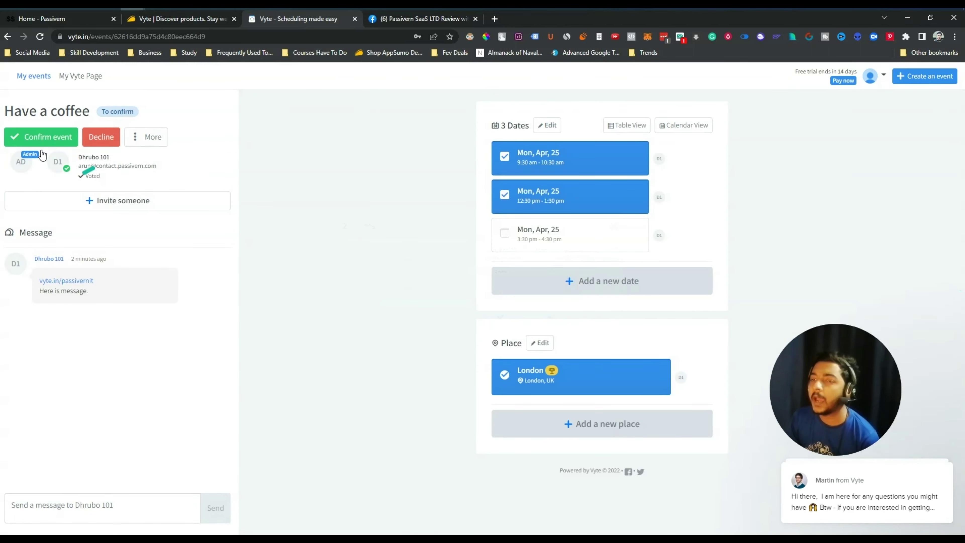
# Step: Confirm the "Have a coffee" event for Mon, Apr 25, 9:30 am - 10:30 am in London
pyautogui.click(26, 140)
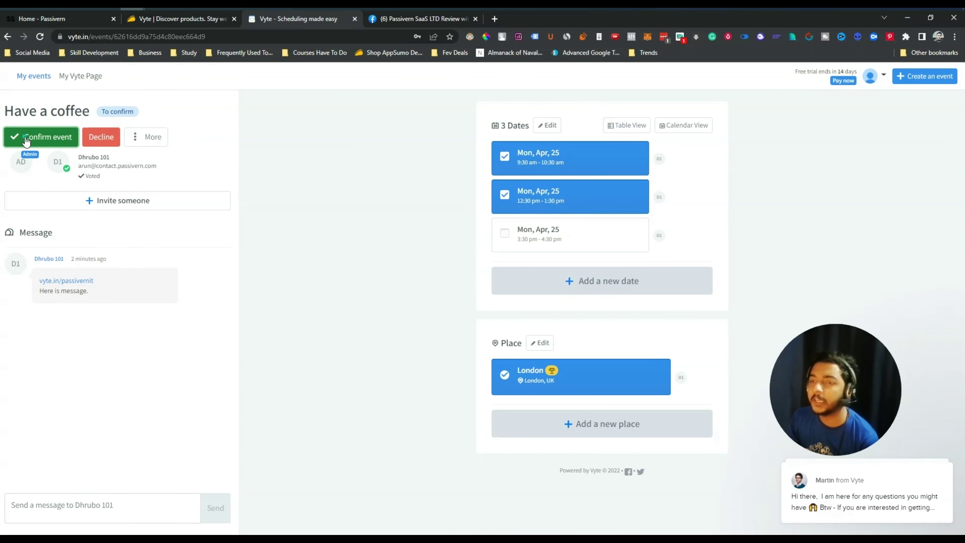
pyautogui.click(393, 216)
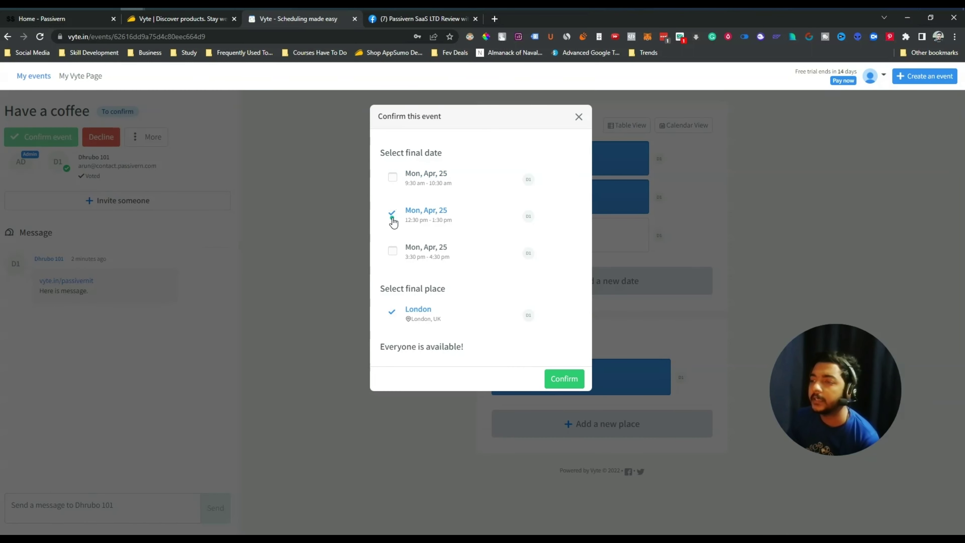
pyautogui.click(392, 254)
pyautogui.click(393, 179)
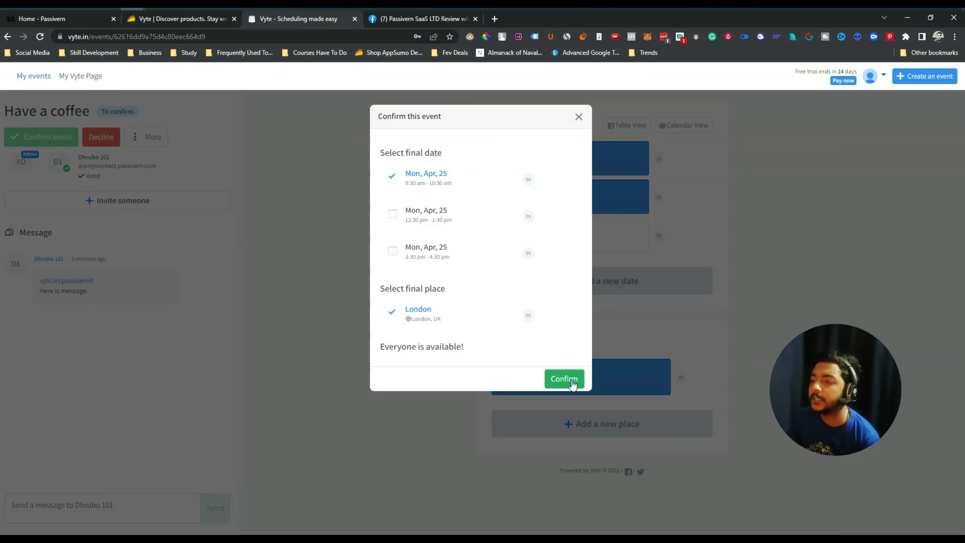
pyautogui.click(565, 379)
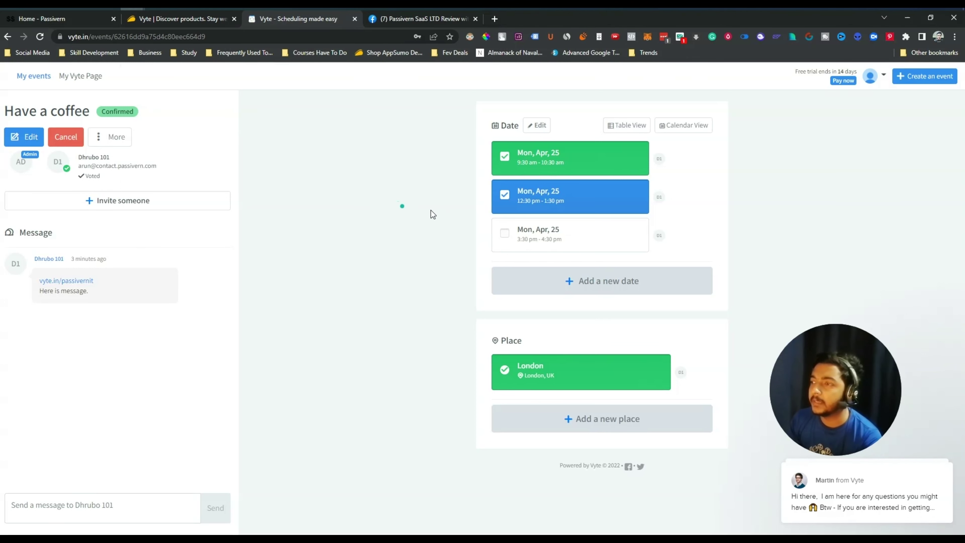
# Step: Open the account settings and look over the calendar setup options
pyautogui.click(872, 78)
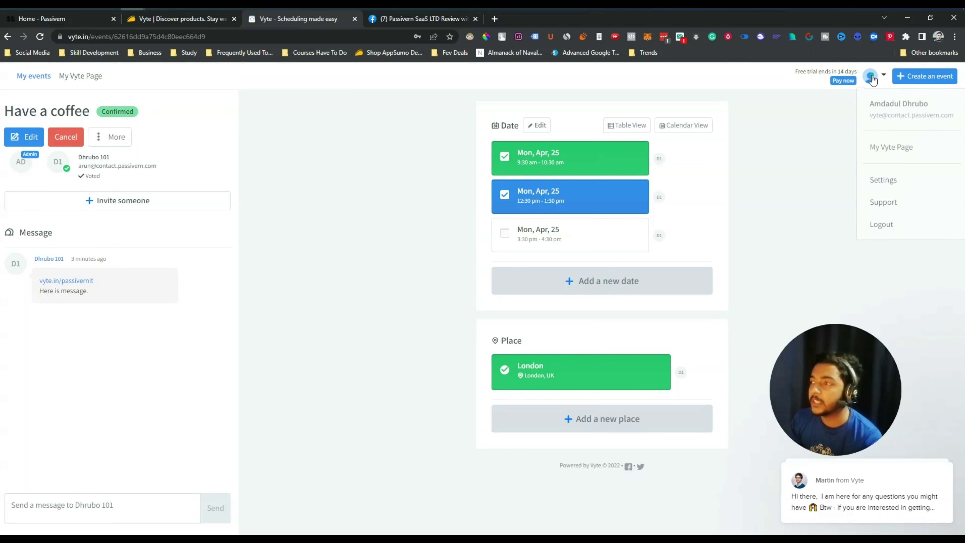
pyautogui.click(882, 192)
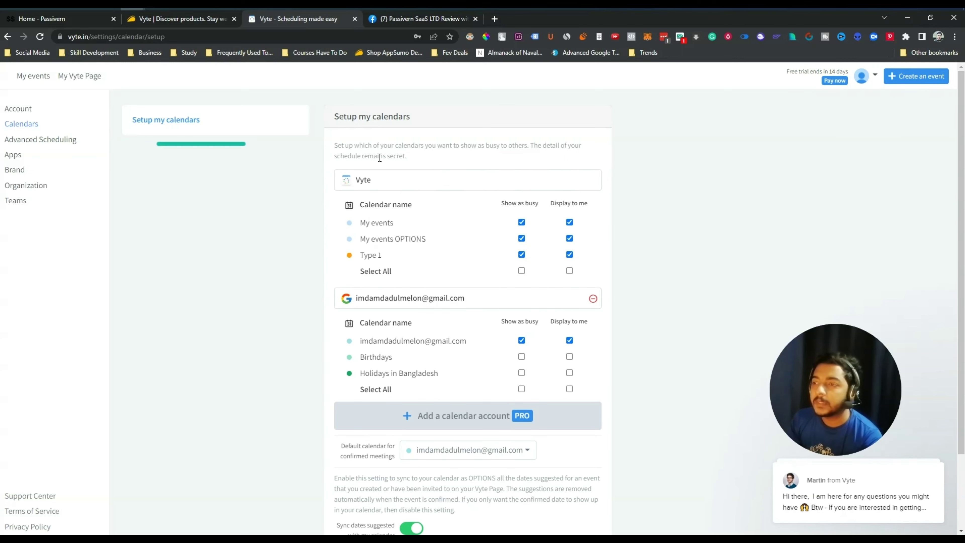
pyautogui.scroll(-2, 447, 334)
pyautogui.scroll(1, 457, 342)
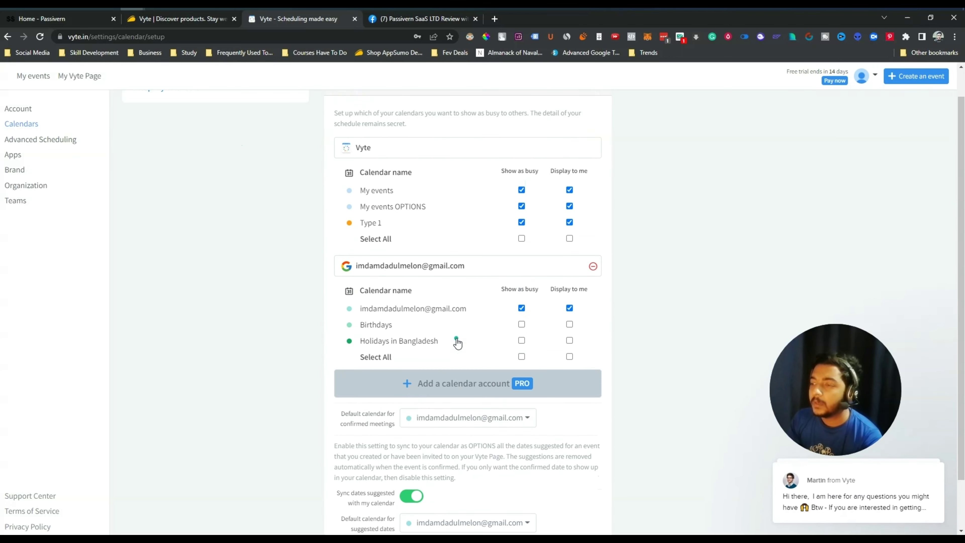
pyautogui.scroll(1, 457, 343)
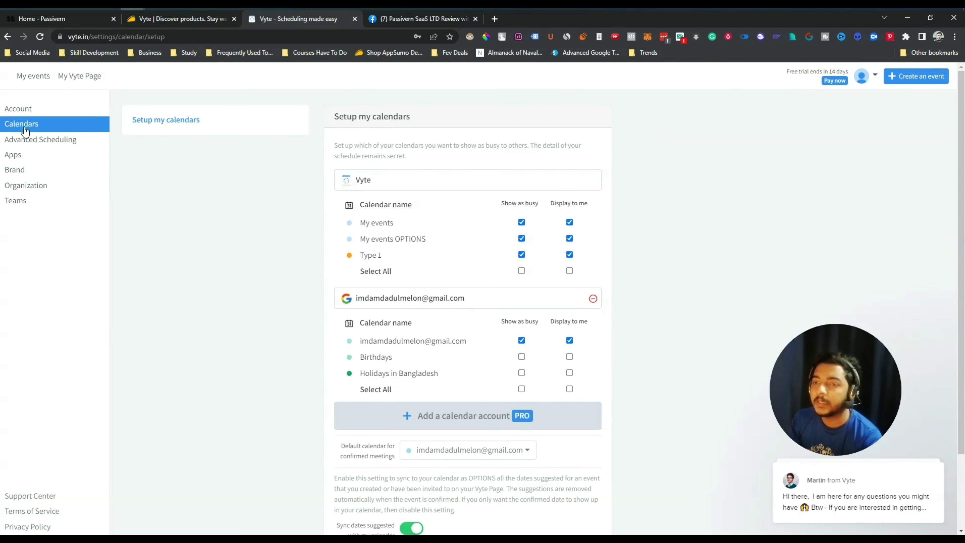
# Step: Enable the group meeting settings under Advanced Scheduling, and view the available app integrations
pyautogui.click(23, 145)
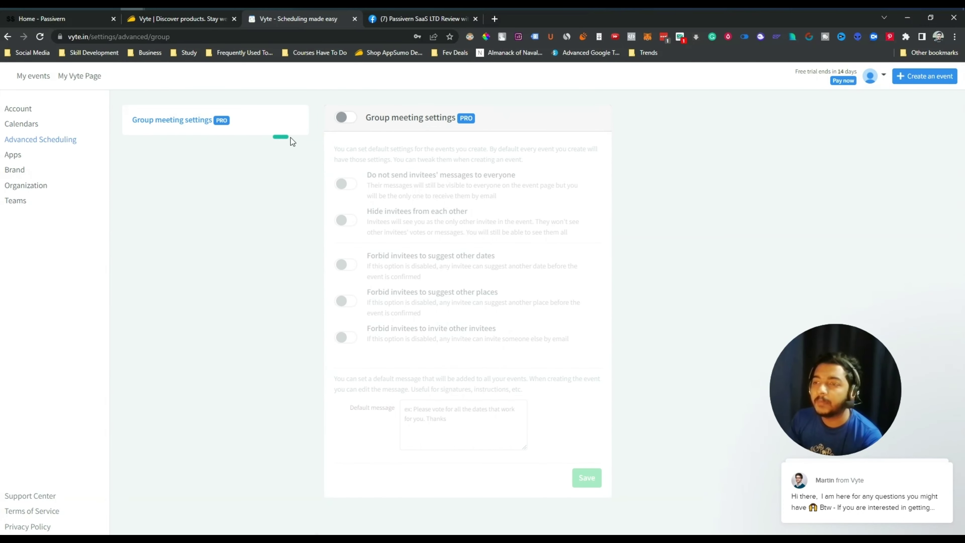
pyautogui.click(349, 117)
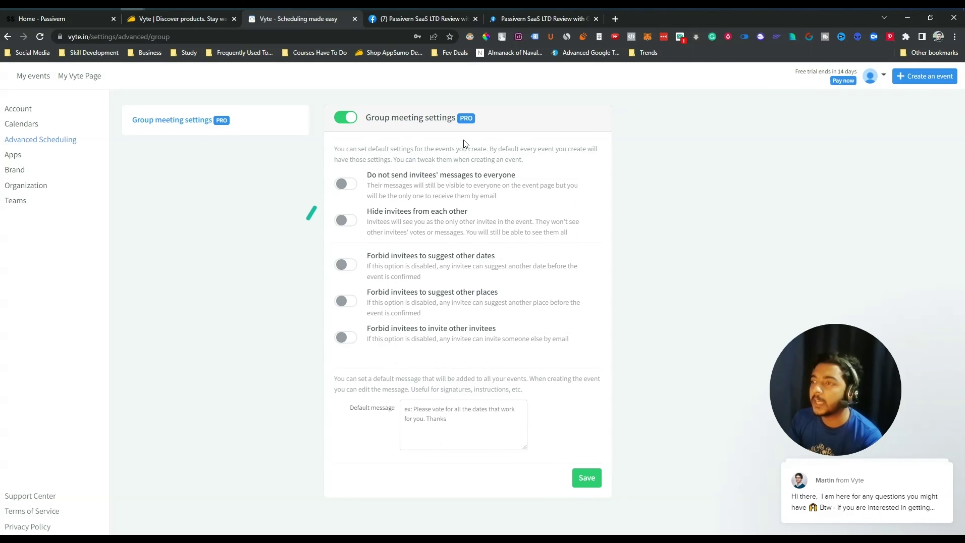
pyautogui.click(63, 160)
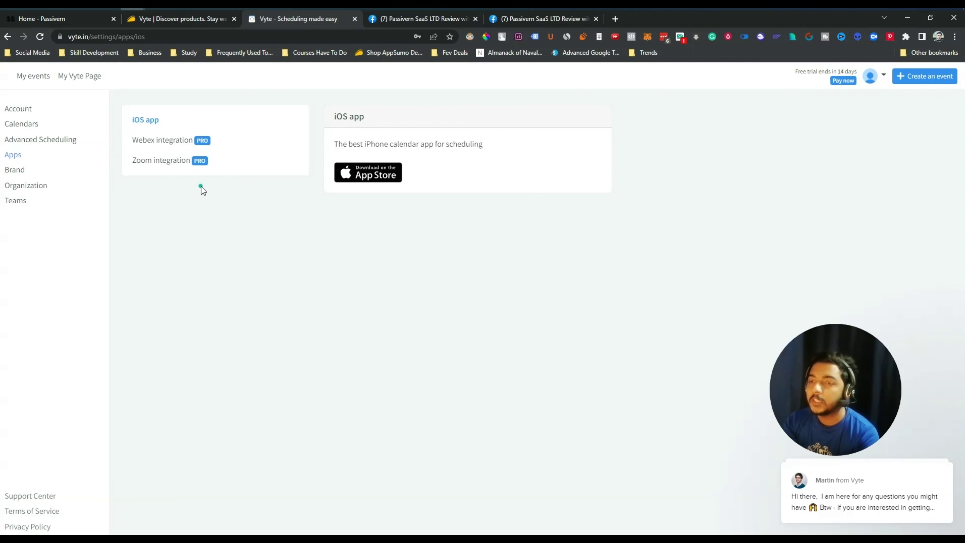
# Step: Enable Brand design in the brand settings and look over its subdomain, logo, color and visibility options
pyautogui.click(26, 169)
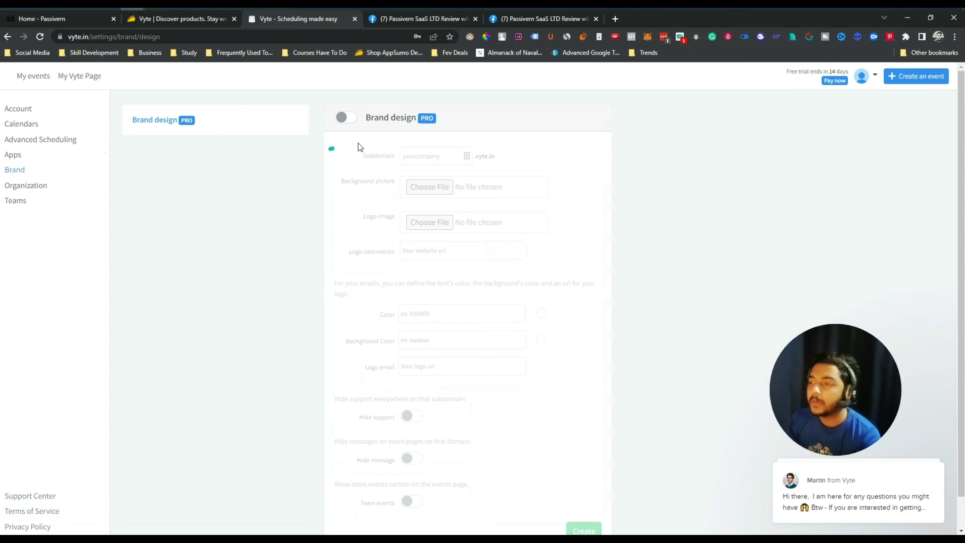
pyautogui.click(356, 118)
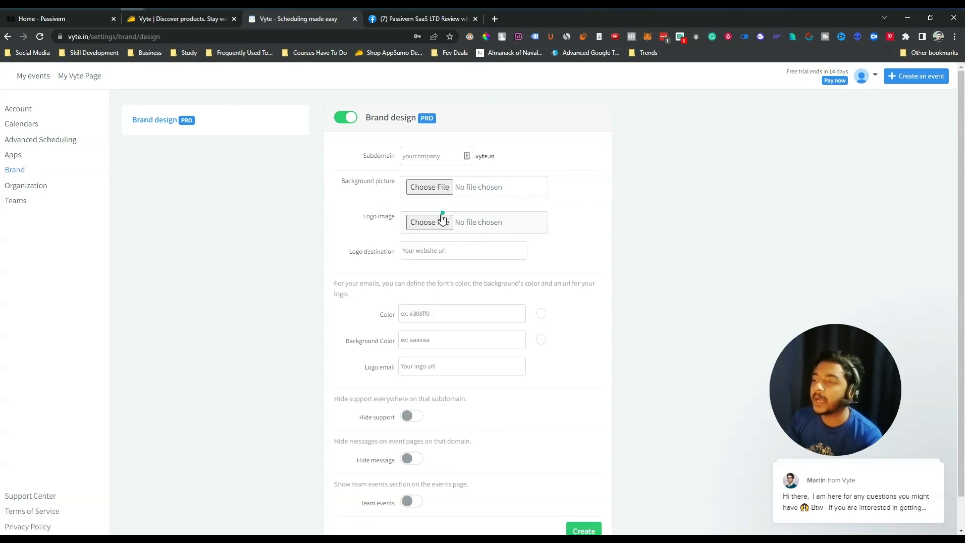
pyautogui.click(451, 253)
pyautogui.scroll(-1, 599, 278)
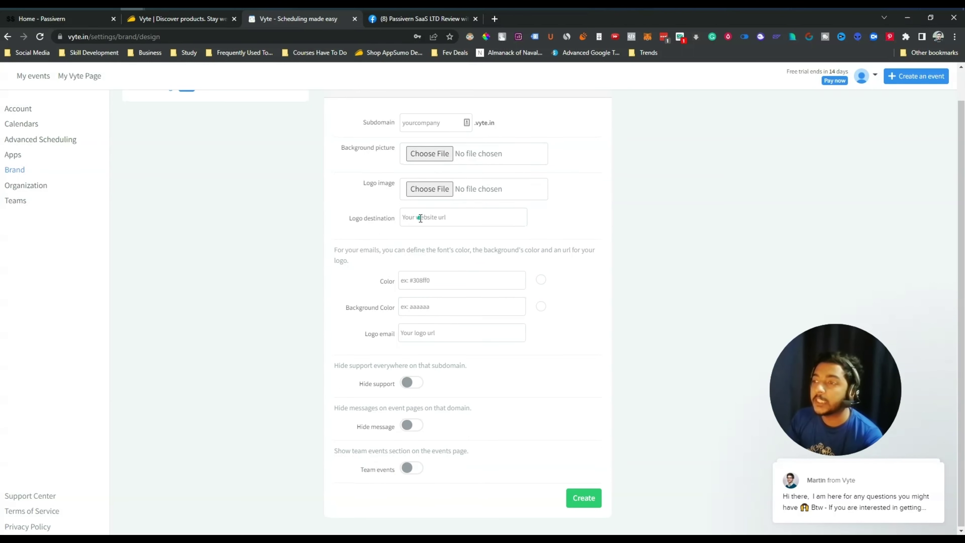
pyautogui.scroll(1, 374, 159)
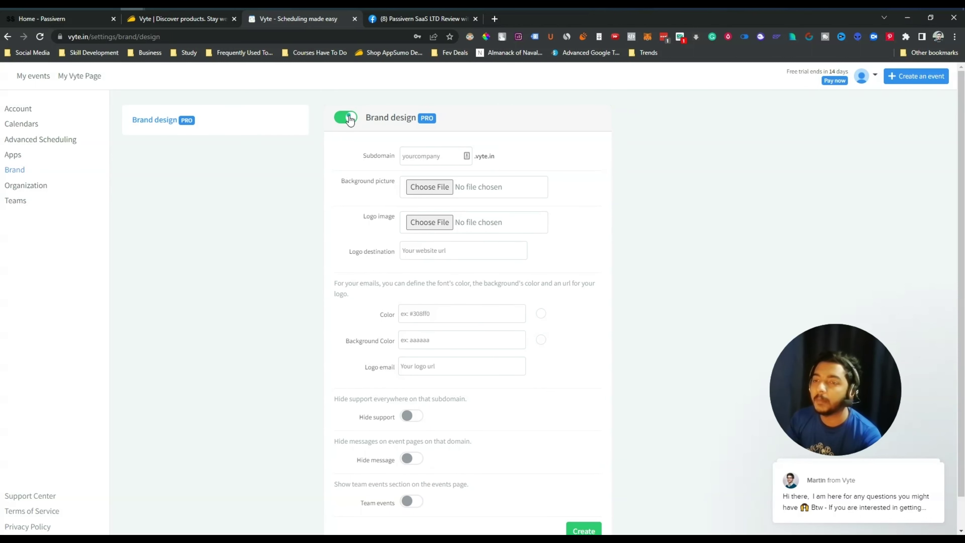
# Step: Look over the organization setup and team creation options in the settings, and return to the account profile
pyautogui.click(27, 190)
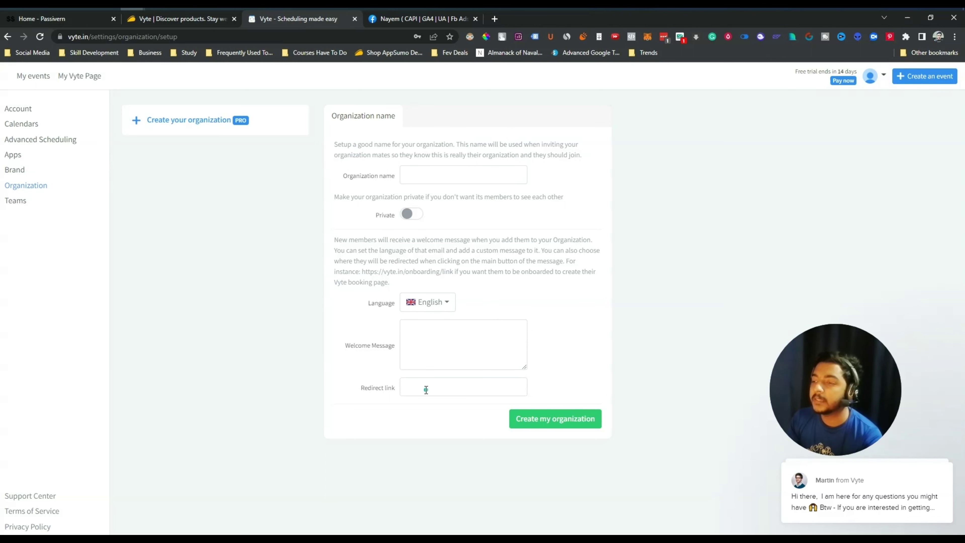
pyautogui.click(42, 209)
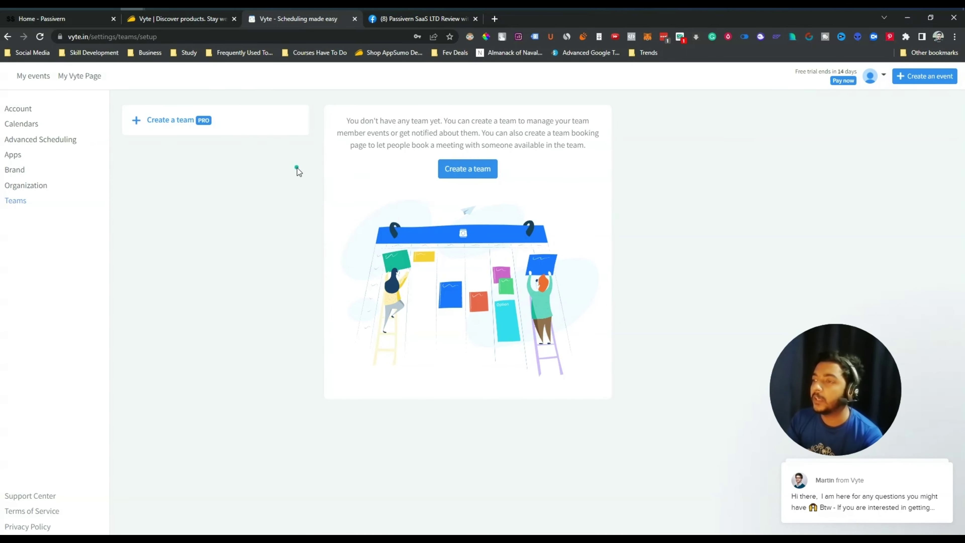
pyautogui.click(457, 168)
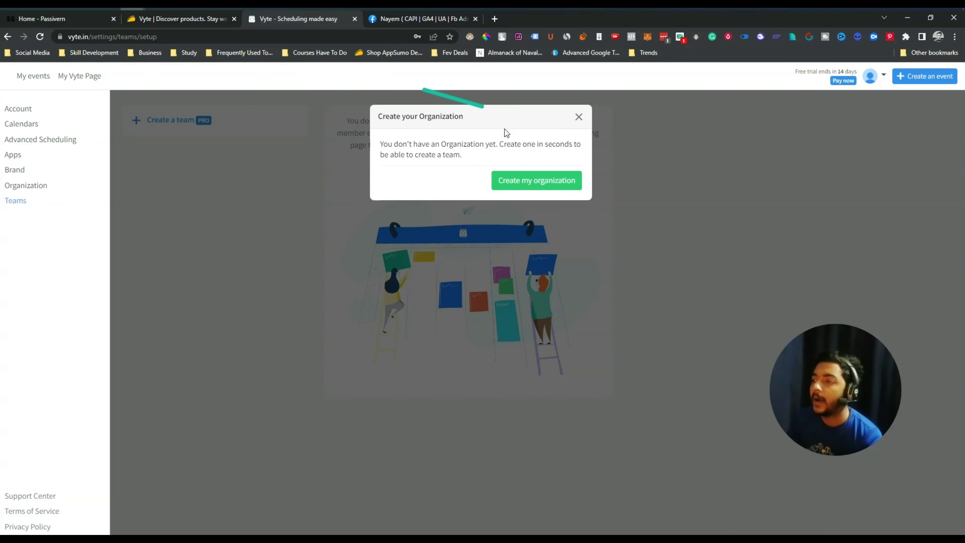
pyautogui.click(579, 119)
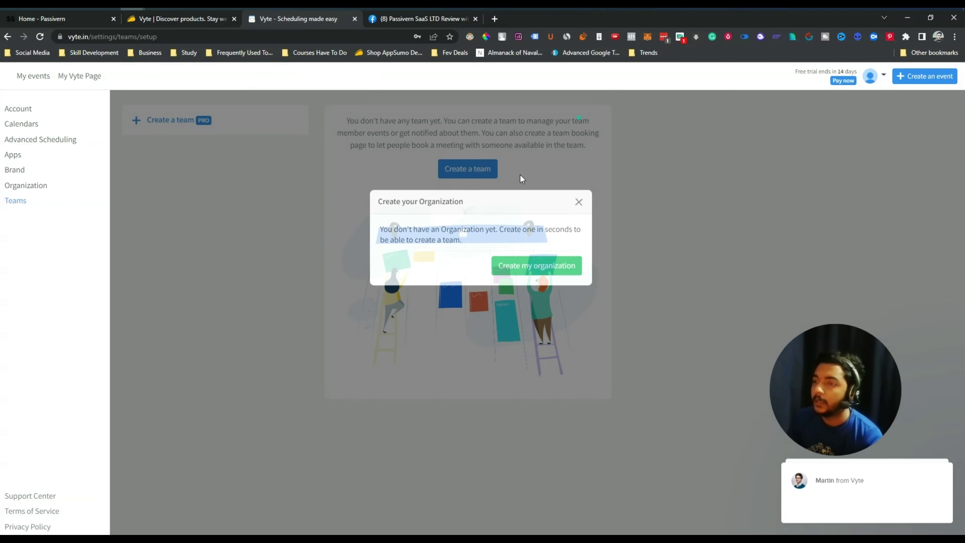
pyautogui.click(25, 108)
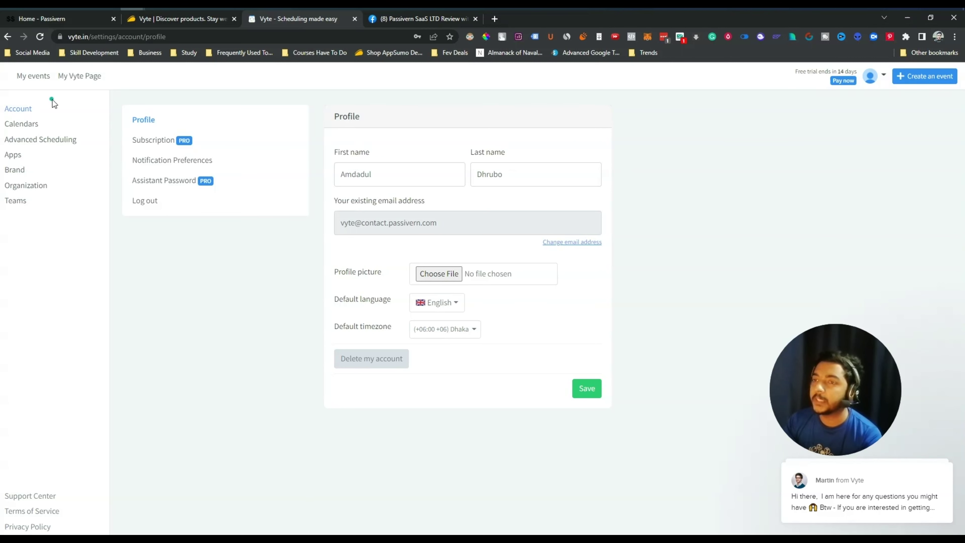
# Step: Switch to the AppSumo page for Vyte and read the founder's pinned post under Reviews & Questions
pyautogui.click(162, 24)
pyautogui.click(155, 234)
pyautogui.scroll(-5, 156, 234)
pyautogui.scroll(-20, 155, 234)
pyautogui.scroll(-20, 163, 250)
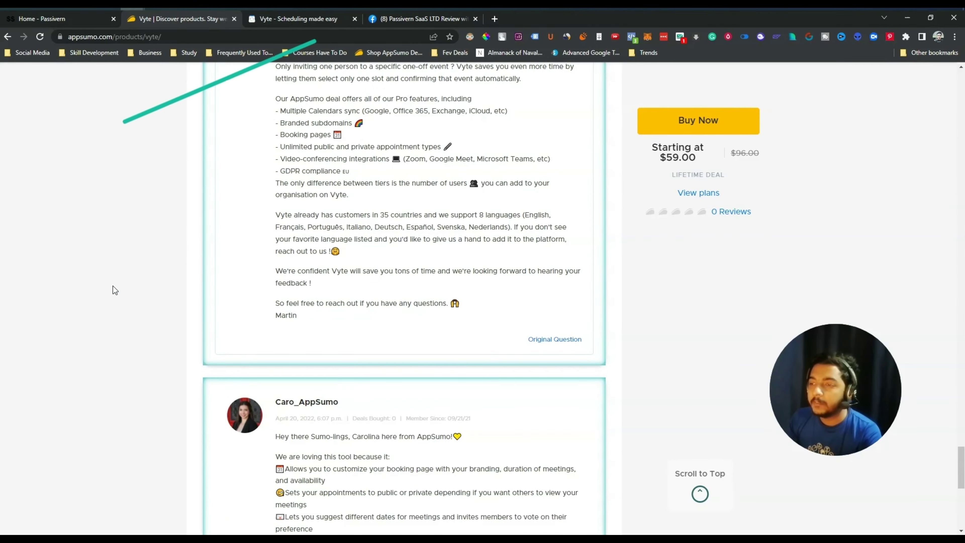
pyautogui.scroll(-8, 161, 347)
pyautogui.scroll(15, 162, 346)
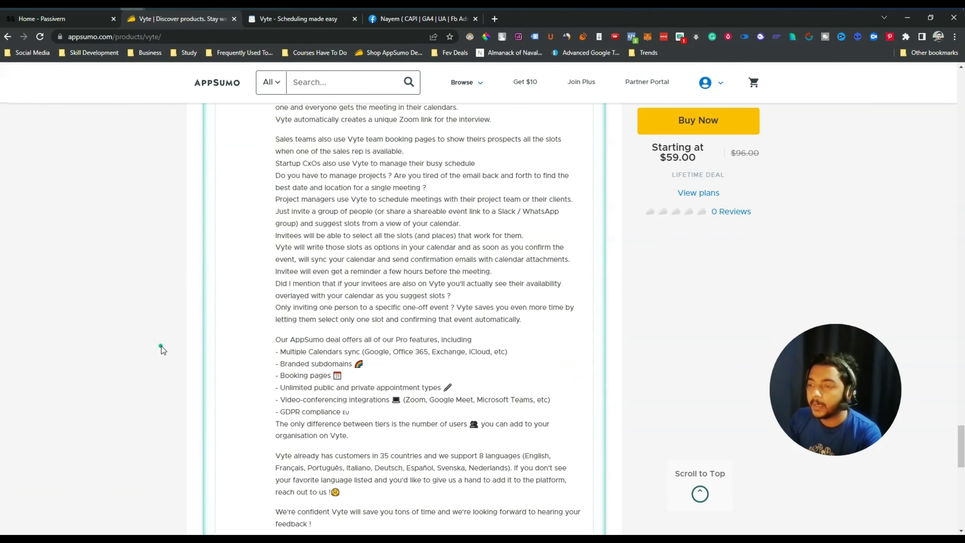
pyautogui.scroll(6, 162, 345)
pyautogui.hotkey('ctrl', 'f')
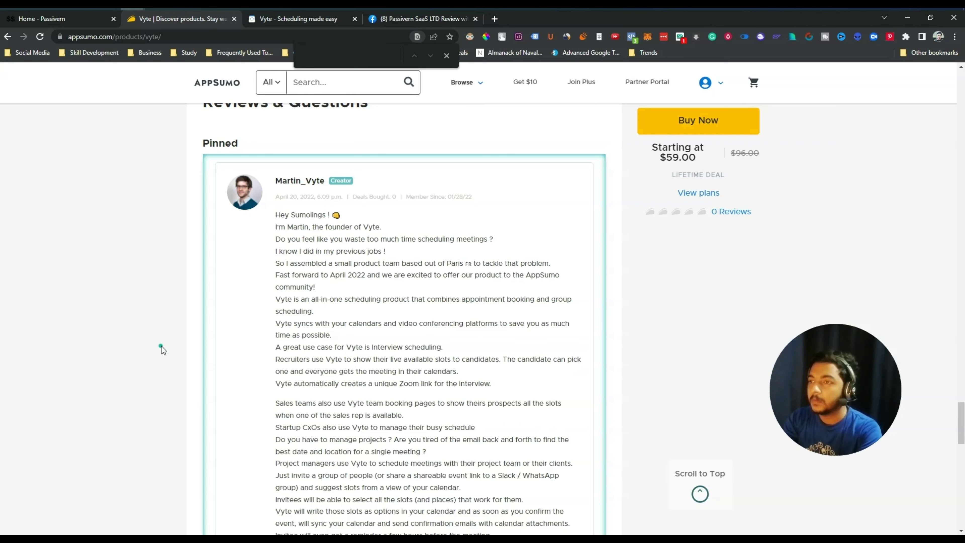
pyautogui.write('r')
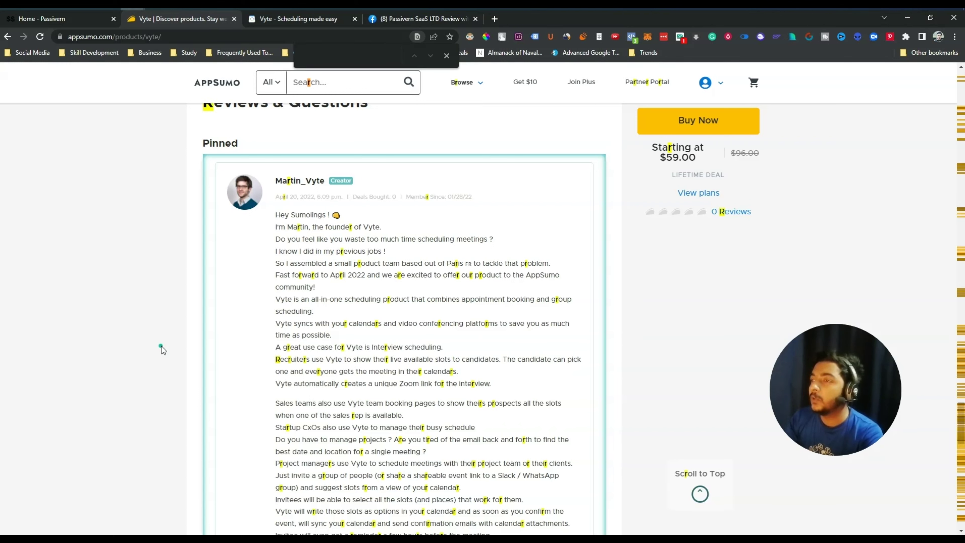
pyautogui.click(447, 56)
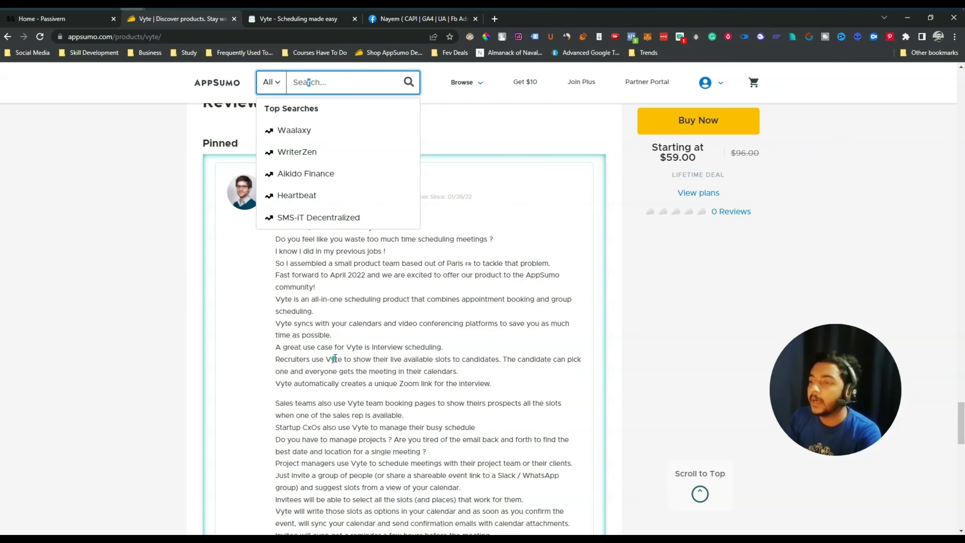
pyautogui.click(391, 341)
# Step: Review the Pro features listed in the founder's pinned post, and return to the product introduction
pyautogui.scroll(-8, 395, 350)
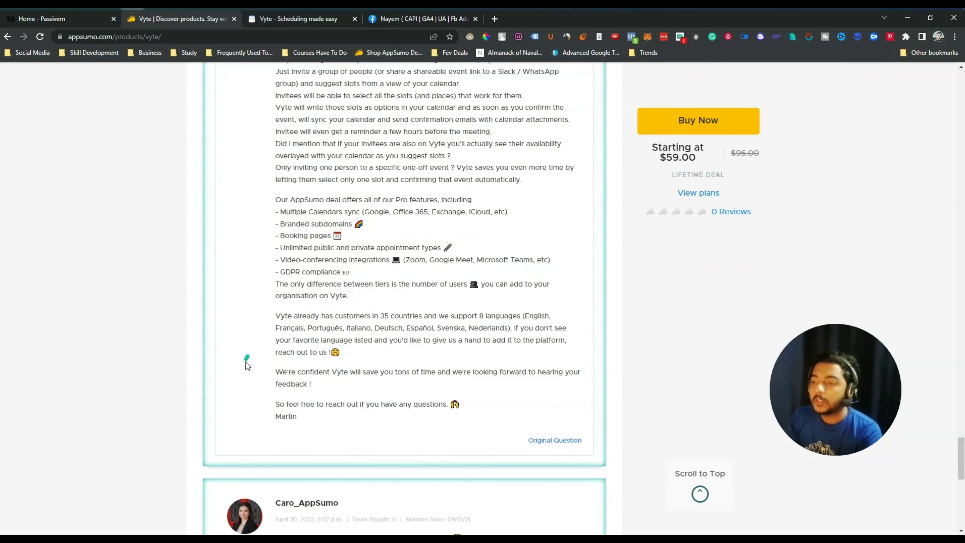
pyautogui.scroll(10, 206, 376)
pyautogui.scroll(20, 207, 314)
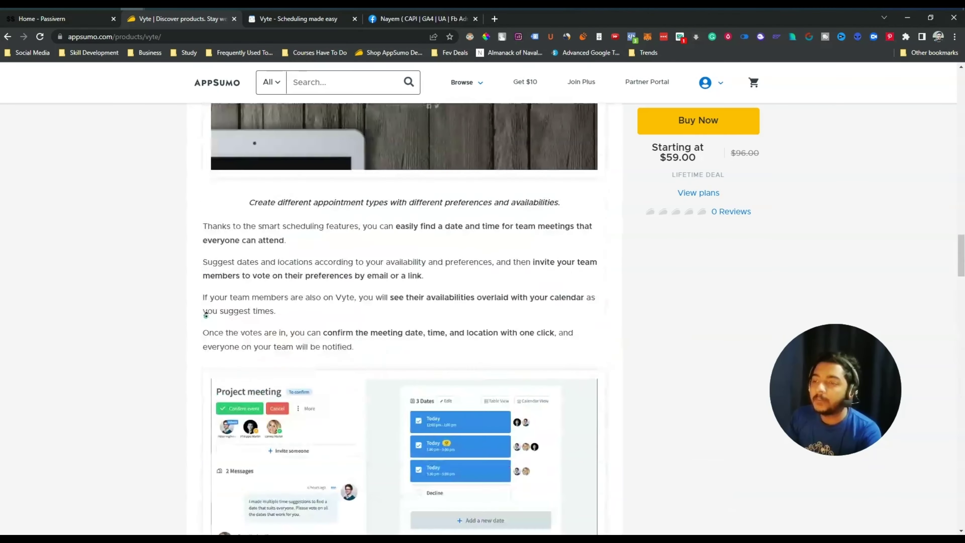
pyautogui.scroll(20, 206, 315)
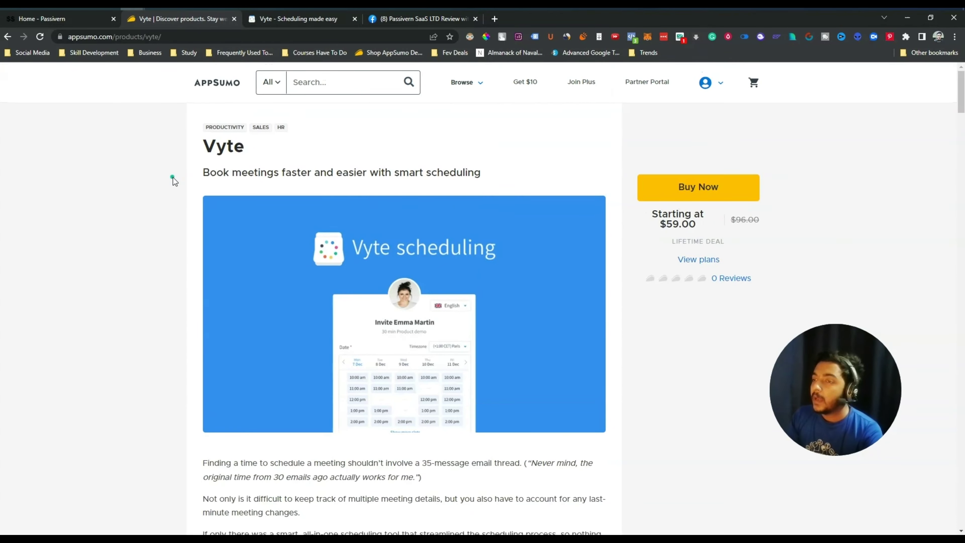
# Step: Examine the deal's feature list and the prices and user limits of the license tiers
pyautogui.scroll(-20, 173, 177)
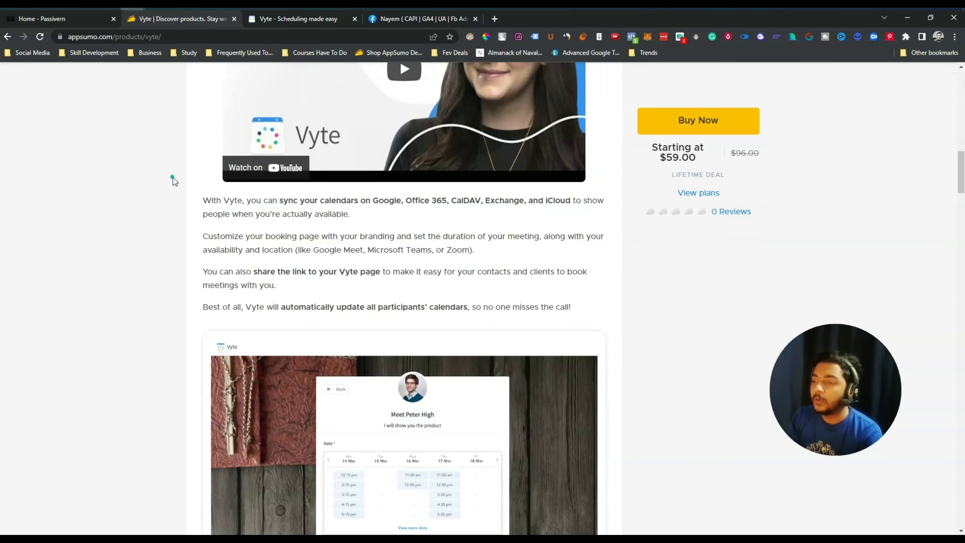
pyautogui.scroll(-20, 172, 178)
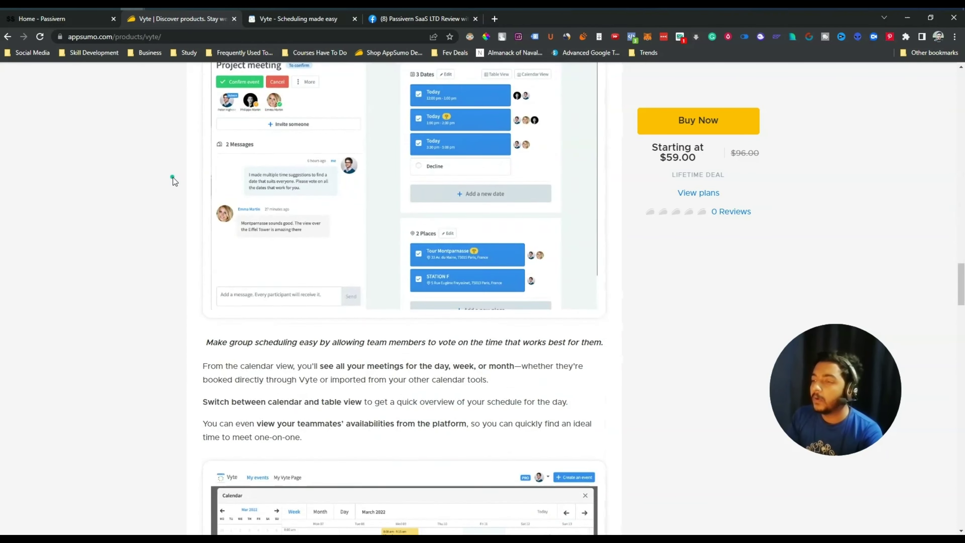
pyautogui.scroll(-20, 172, 178)
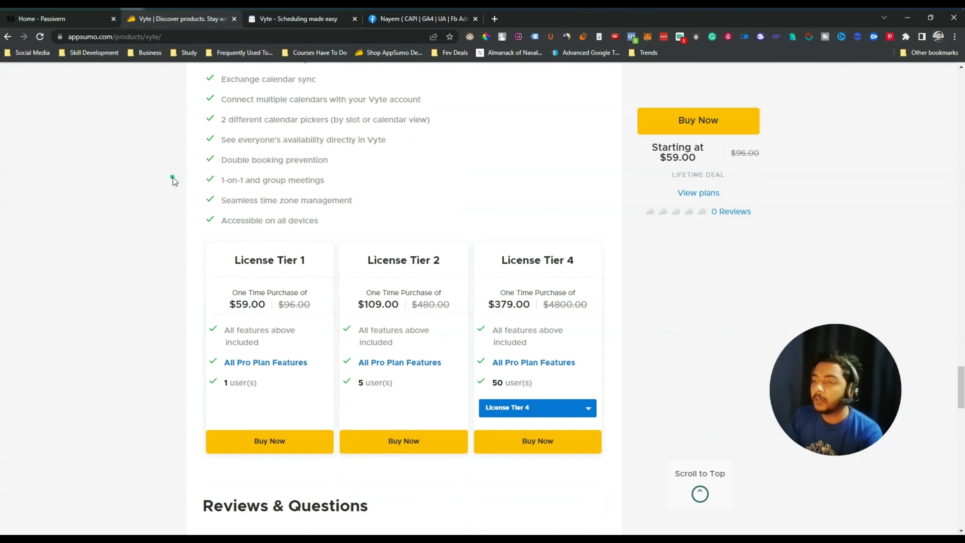
pyautogui.scroll(-4, 172, 177)
pyautogui.scroll(3, 173, 177)
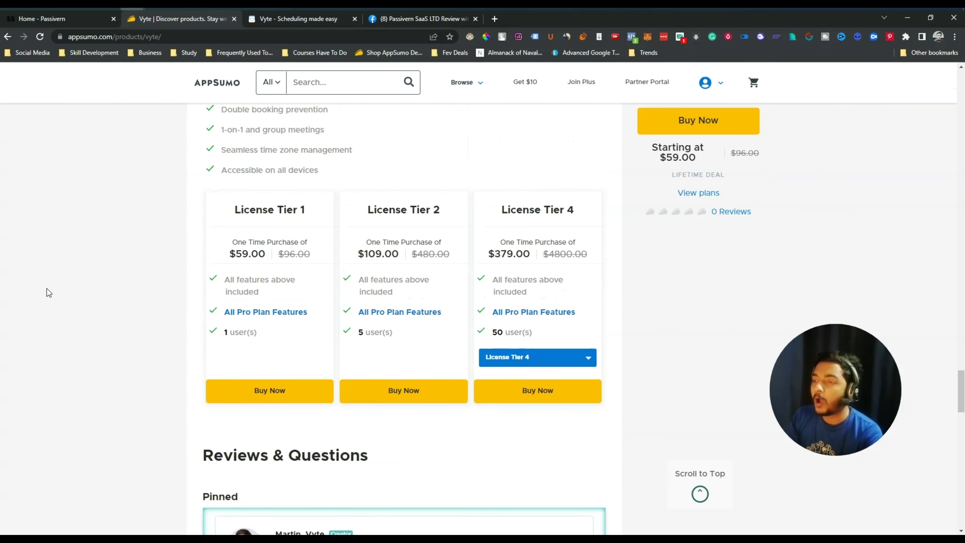
pyautogui.moveTo(228, 252); pyautogui.dragTo(272, 259)
pyautogui.click(271, 258)
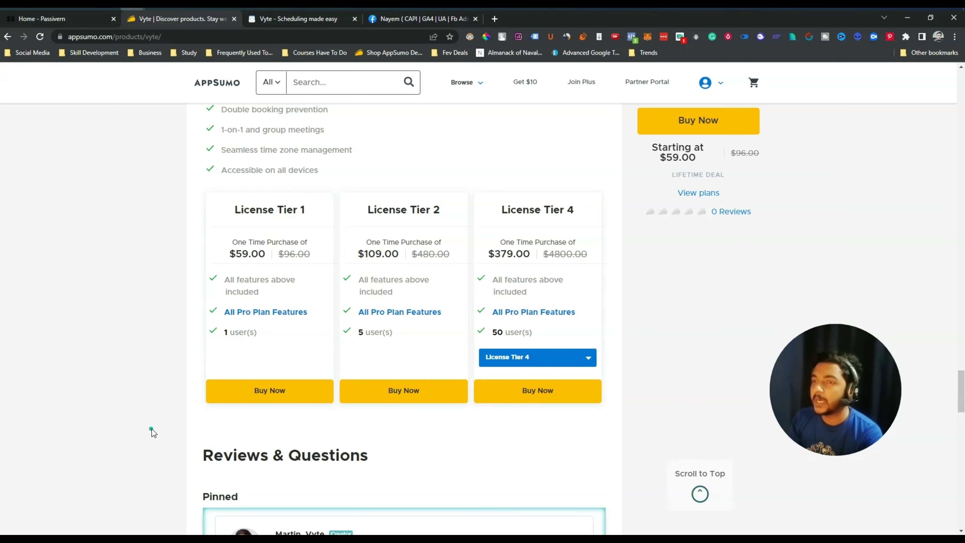
# Step: View the Passivern home page and the "Passivern SaaS LTD Review with Giveaway" Facebook group, and return to the AppSumo deal page
pyautogui.scroll(15, 151, 429)
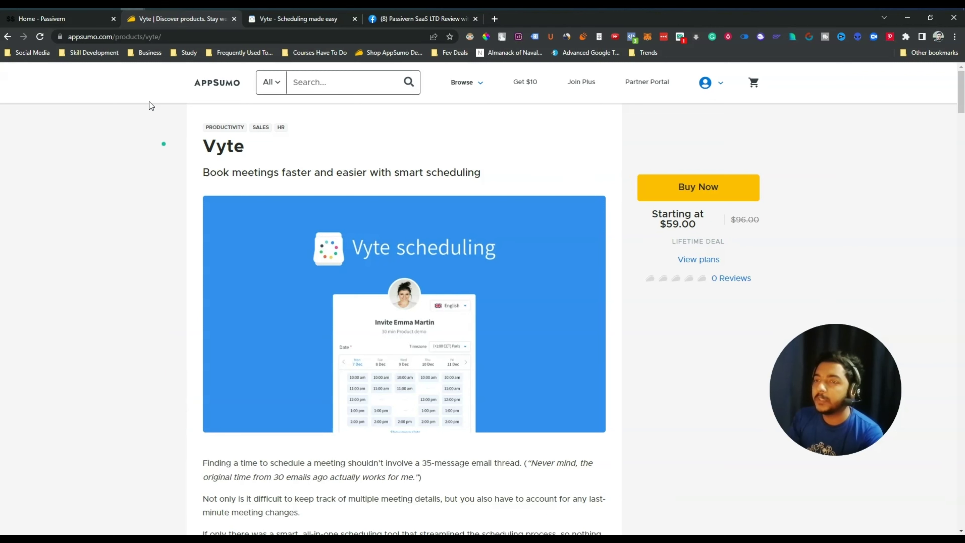
pyautogui.click(76, 21)
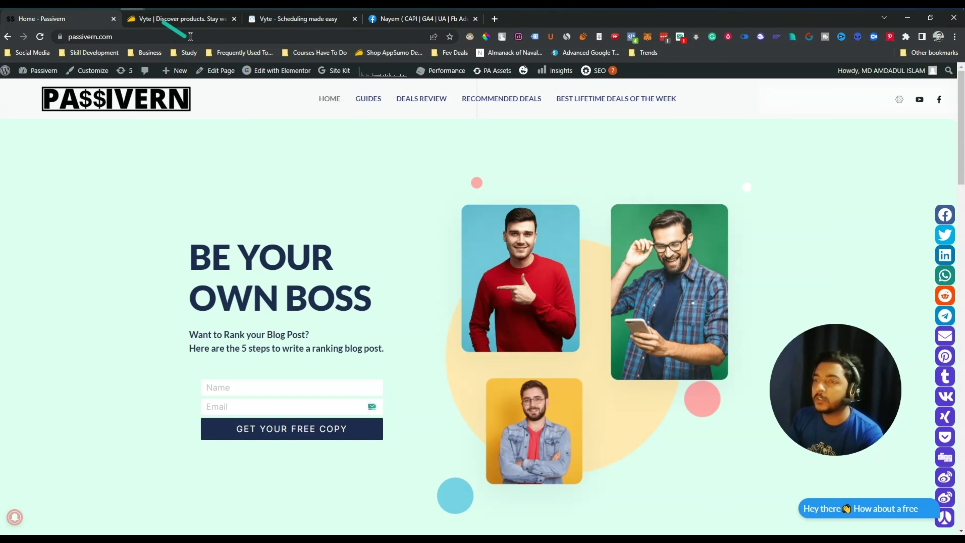
pyautogui.click(188, 23)
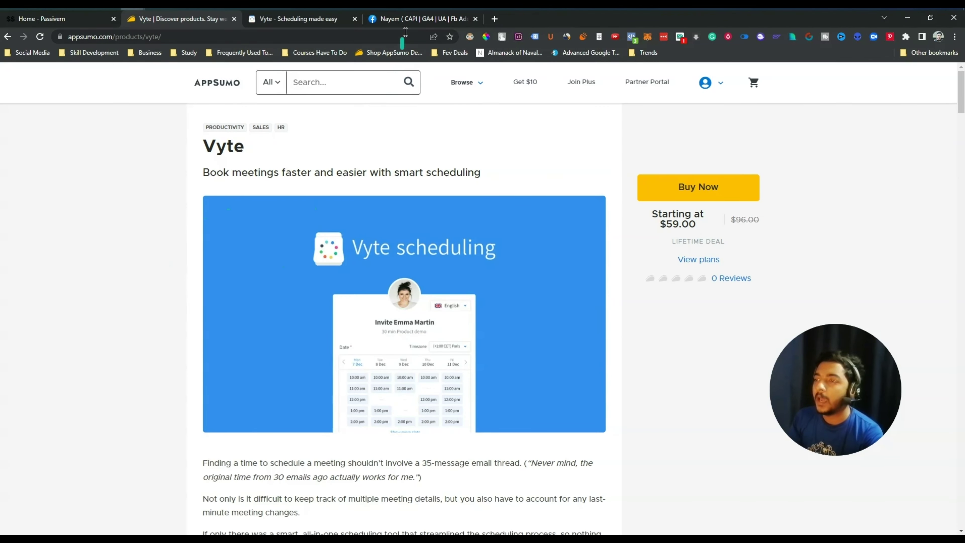
pyautogui.click(409, 20)
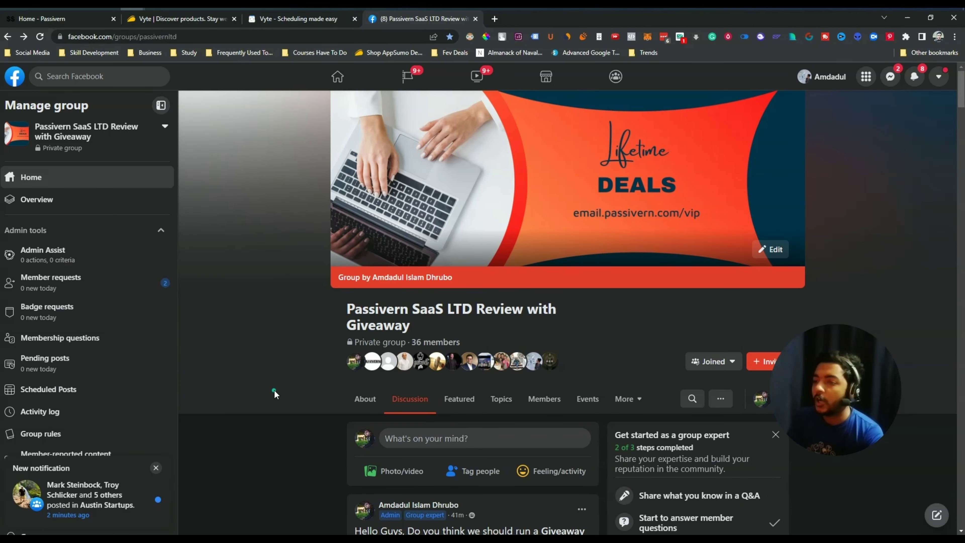
pyautogui.scroll(-8, 272, 385)
pyautogui.scroll(10, 273, 385)
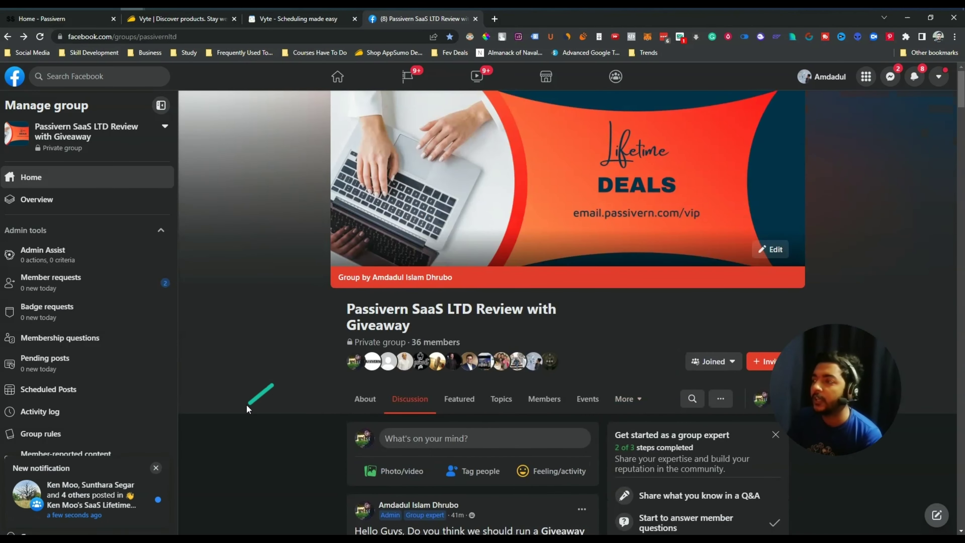
pyautogui.click(161, 16)
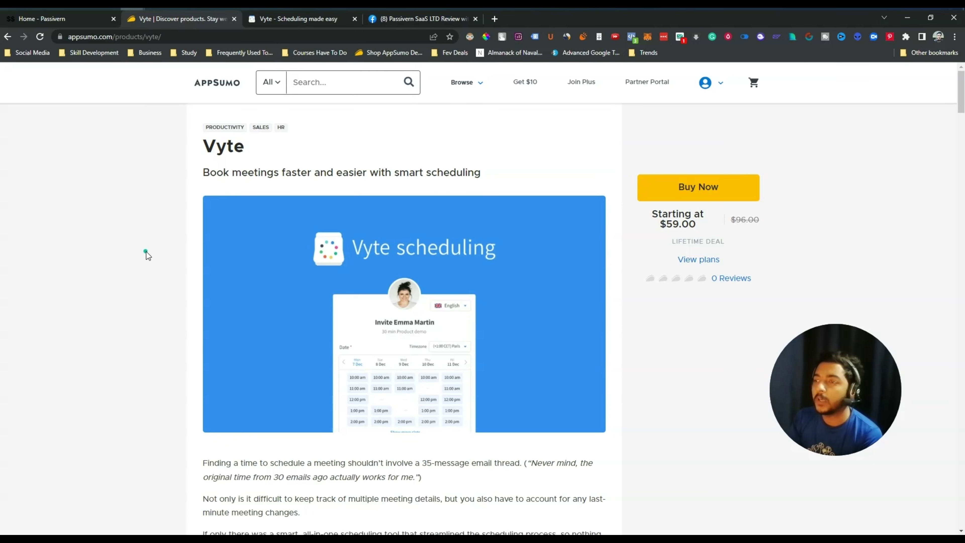